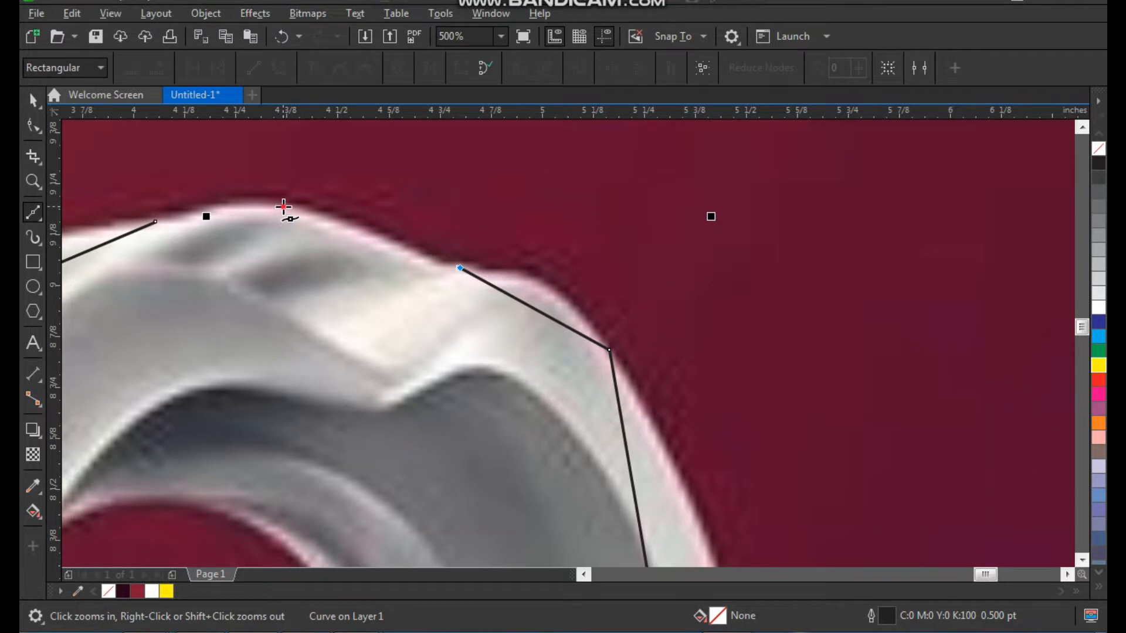
Finish the straight-segment contour along the top of the emblem and set its outline width to 1.0 pt
click(156, 222)
scroll(466, 191, down, 1)
key(space)
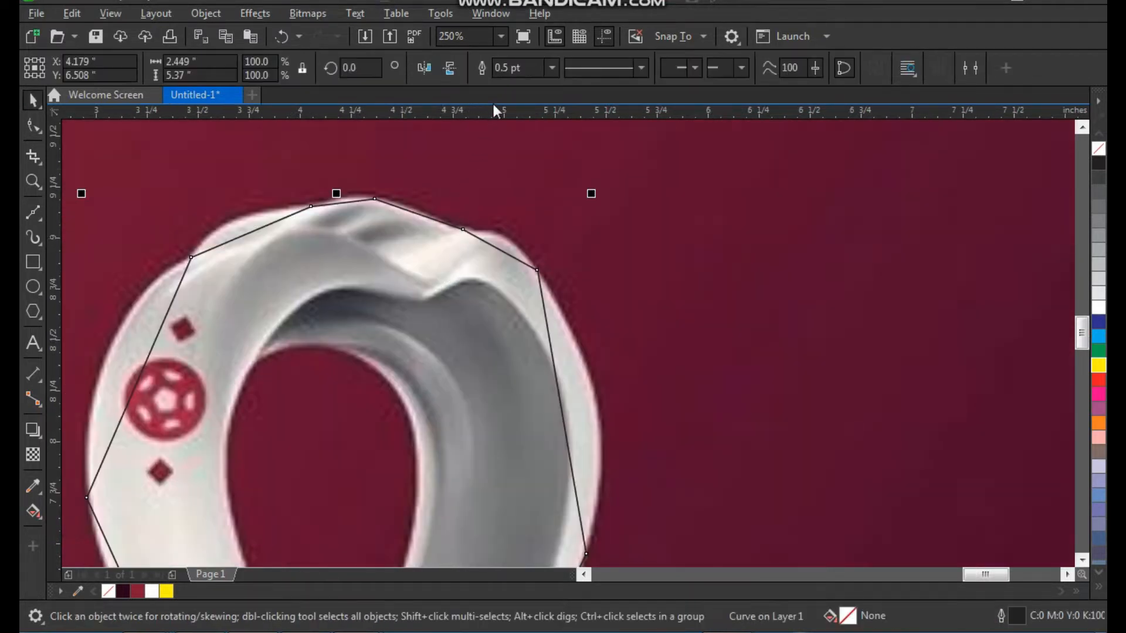
click(552, 68)
click(540, 141)
scroll(445, 208, down, 1)
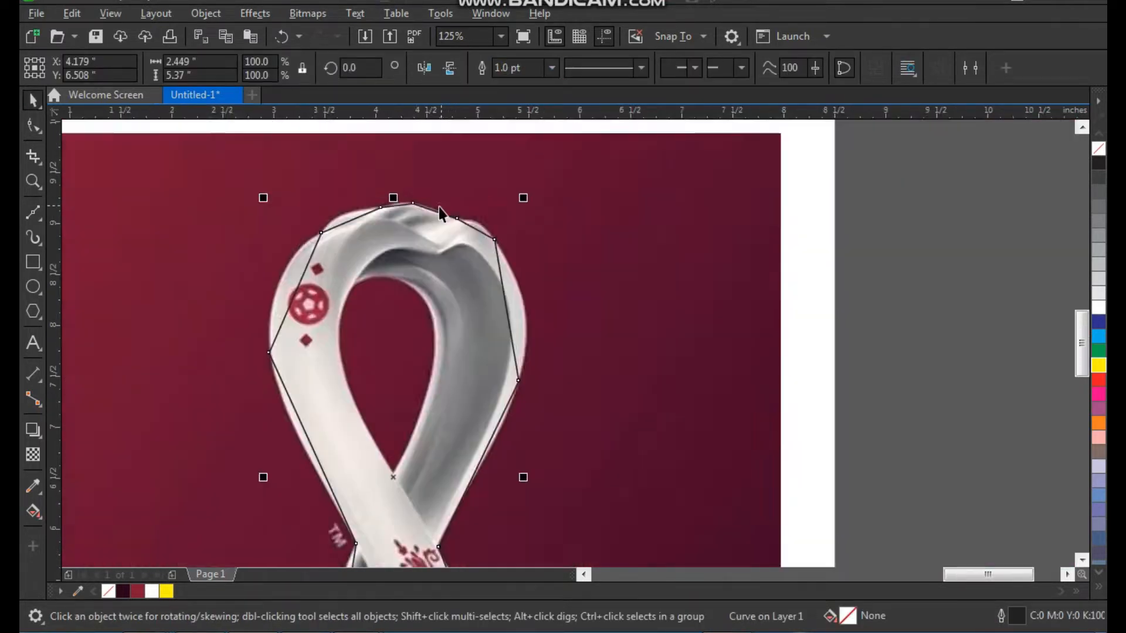
Select all nodes of the emblem's outer contour and convert its straight segments to curves
key(shift+F2)
scroll(447, 211, down, 1)
key(F2)
drag(431, 139, 622, 433)
key(F10)
drag(652, 169, 463, 487)
click(278, 69)
Bend the two upper-left segments of the outer contour to follow the emblem's edge beside the football motif and the bump above it
key(F2)
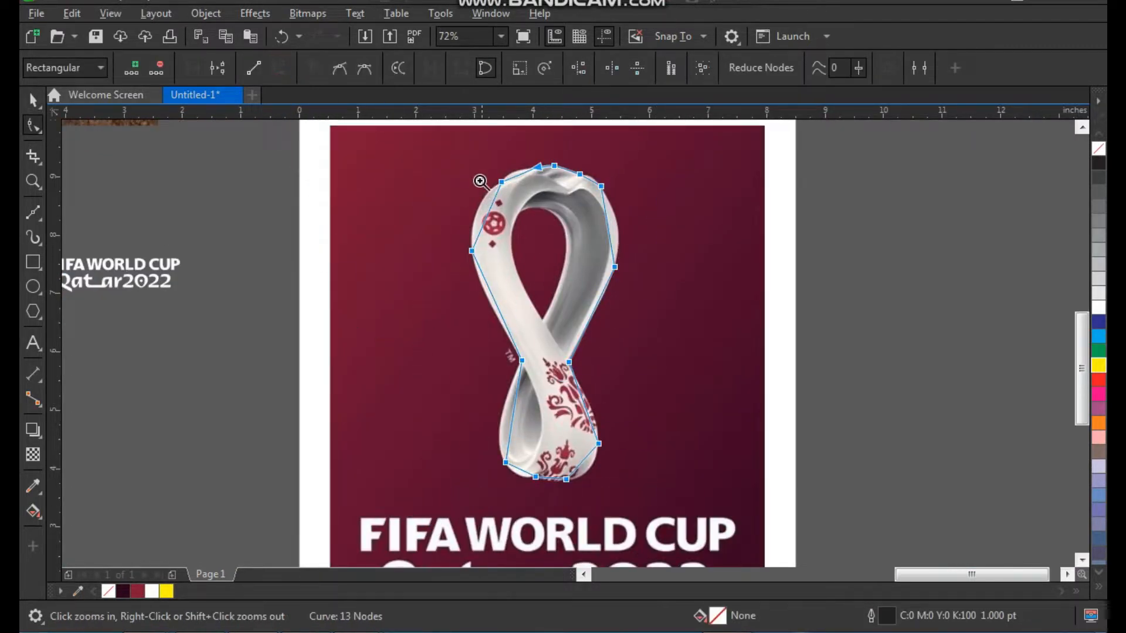
drag(460, 171, 516, 262)
mouse_move(523, 312)
mouse_down()
mouse_move(541, 328)
mouse_move(513, 305)
mouse_up()
scroll(521, 287, down, 2)
key(F2)
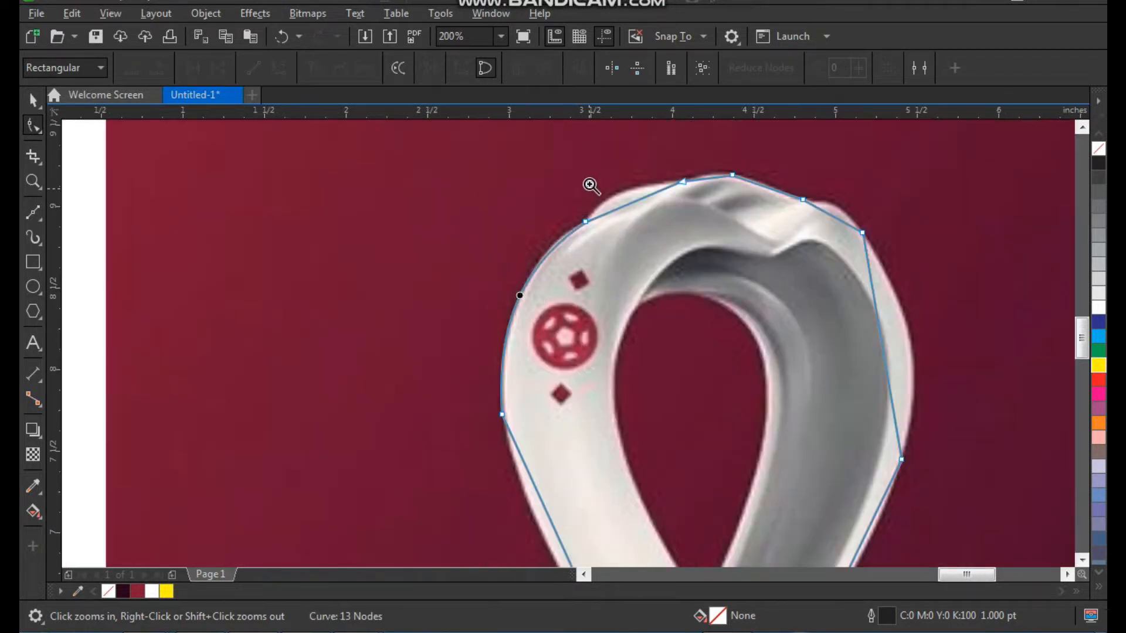
drag(588, 168, 681, 281)
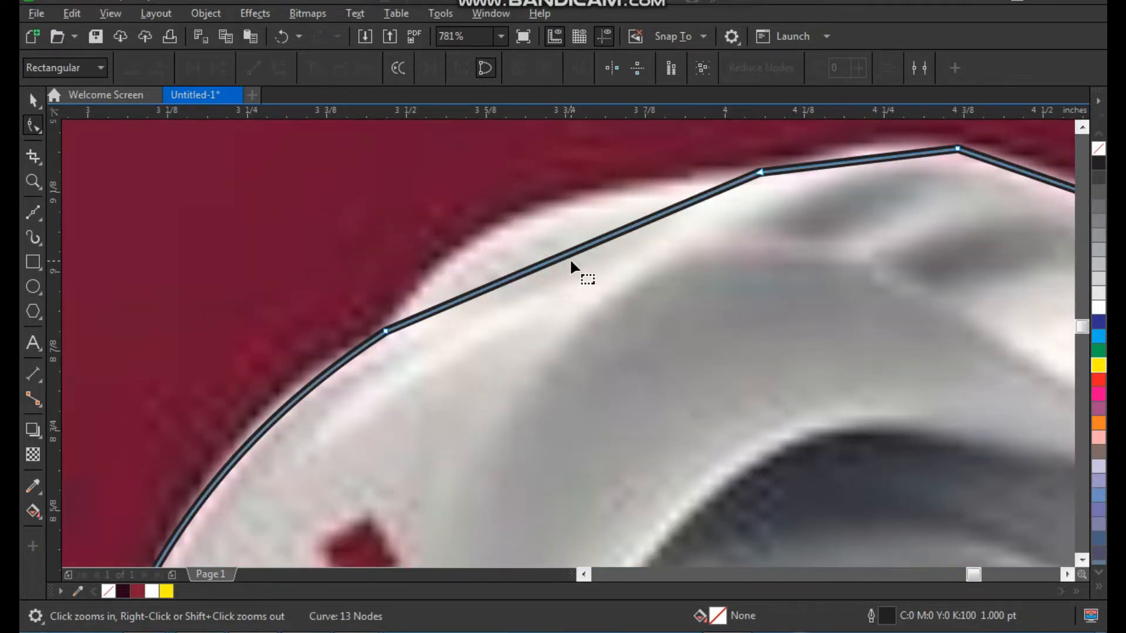
drag(570, 251, 532, 211)
scroll(580, 292, down, 1)
Bend the contour segments across the emblem's top ridge to match its rise and the slope down to the right
key(F2)
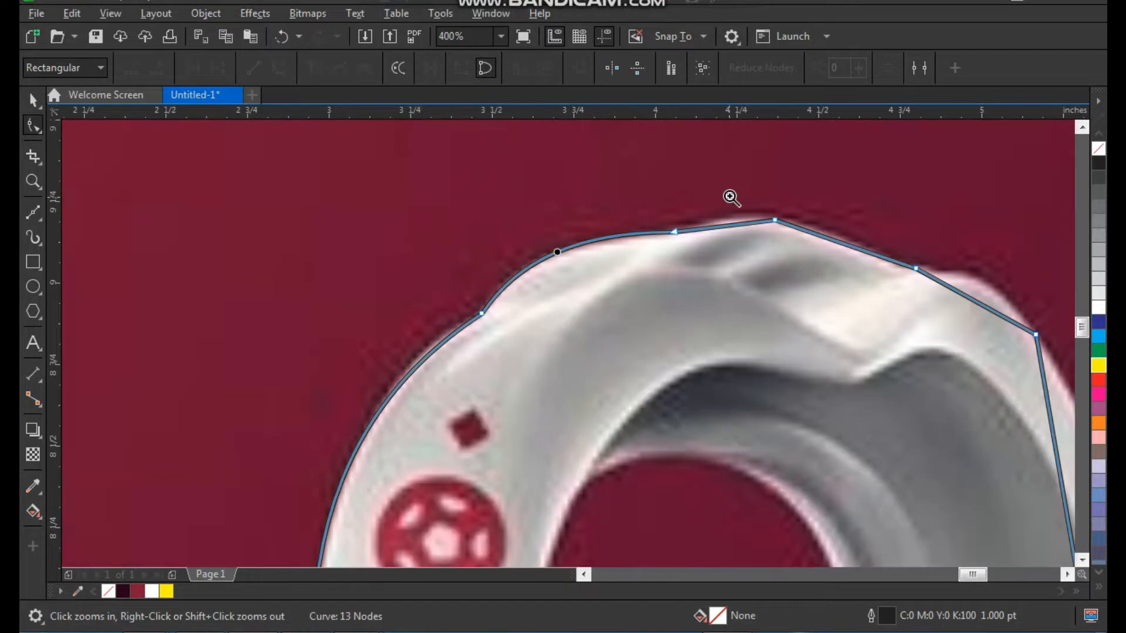
drag(701, 178, 769, 309)
drag(584, 276, 891, 381)
scroll(713, 272, down, 1)
key(F2)
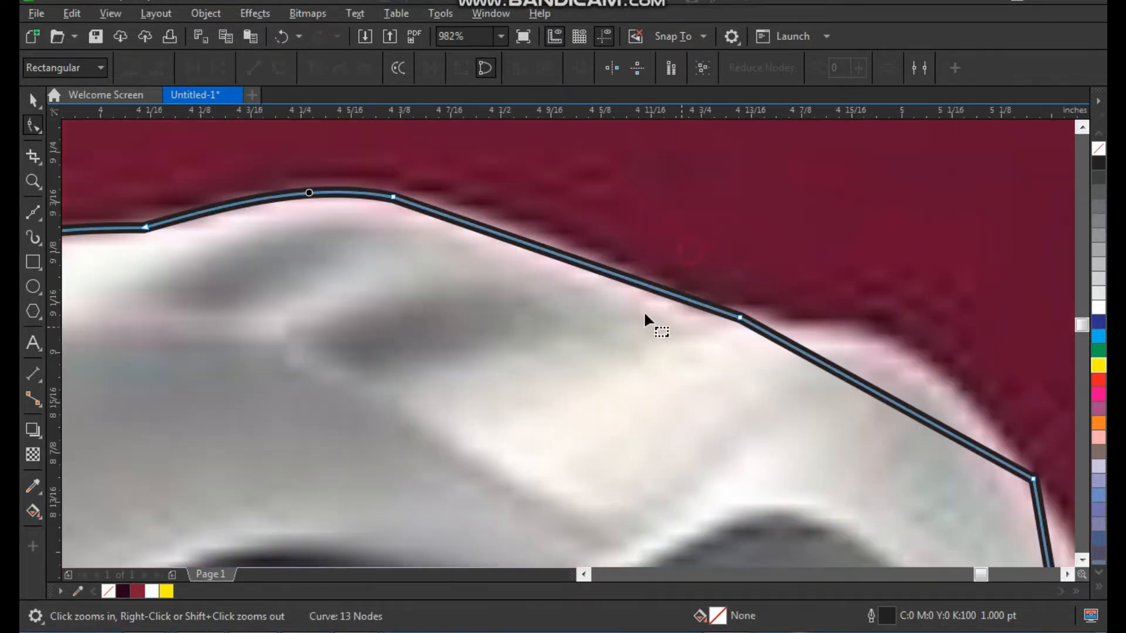
click(393, 198)
drag(509, 241, 601, 250)
click(622, 281)
scroll(623, 296, down, 2)
Curve the contour around the emblem's upper-right shoulder and along the outer right edge of the large loop
scroll(681, 389, up, 3)
drag(610, 351, 643, 297)
scroll(633, 354, down, 10)
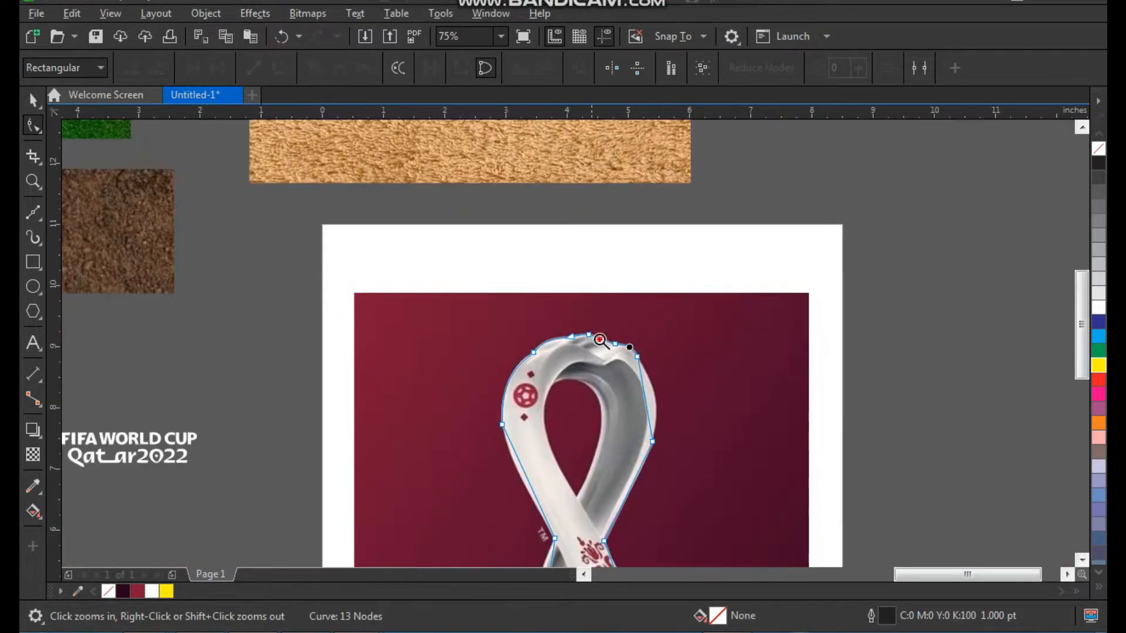
scroll(599, 340, up, 5)
drag(572, 328, 610, 364)
Bend the contour's right segment between the large loop and the ribbon crossing to fit the emblem's edge
scroll(603, 414, down, 5)
scroll(607, 258, up, 5)
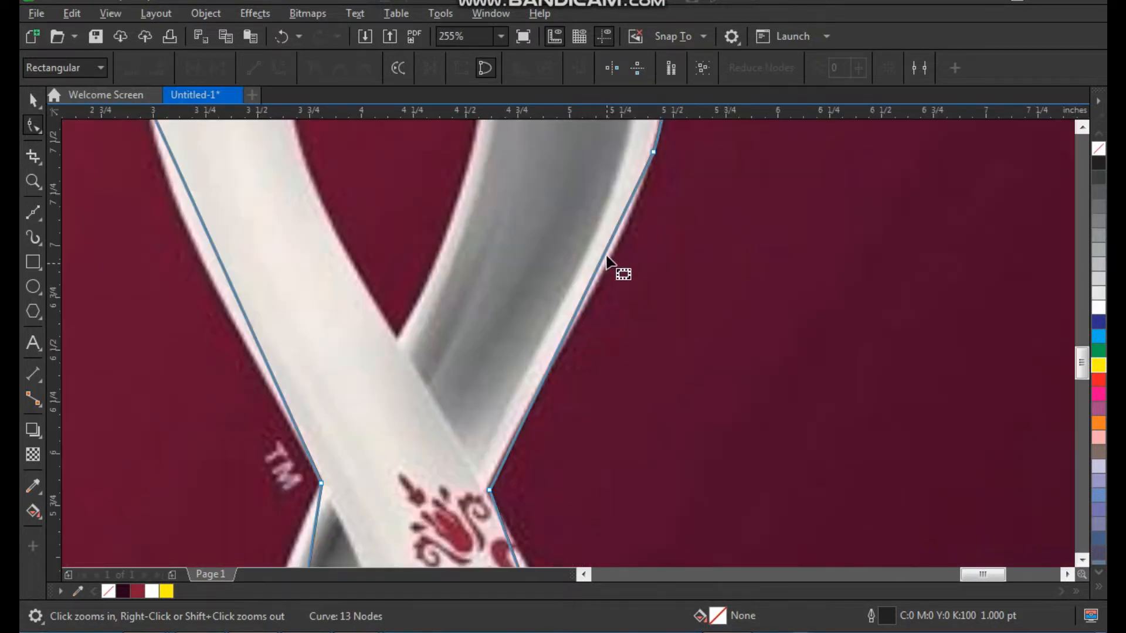
click(653, 152)
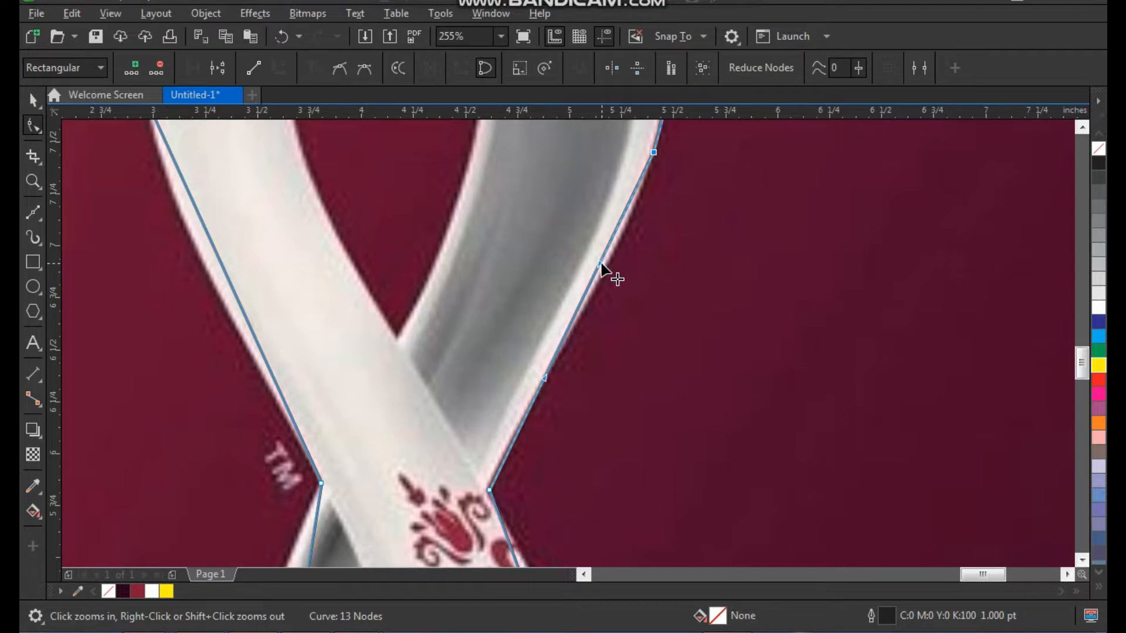
drag(598, 264, 615, 273)
scroll(532, 358, down, 5)
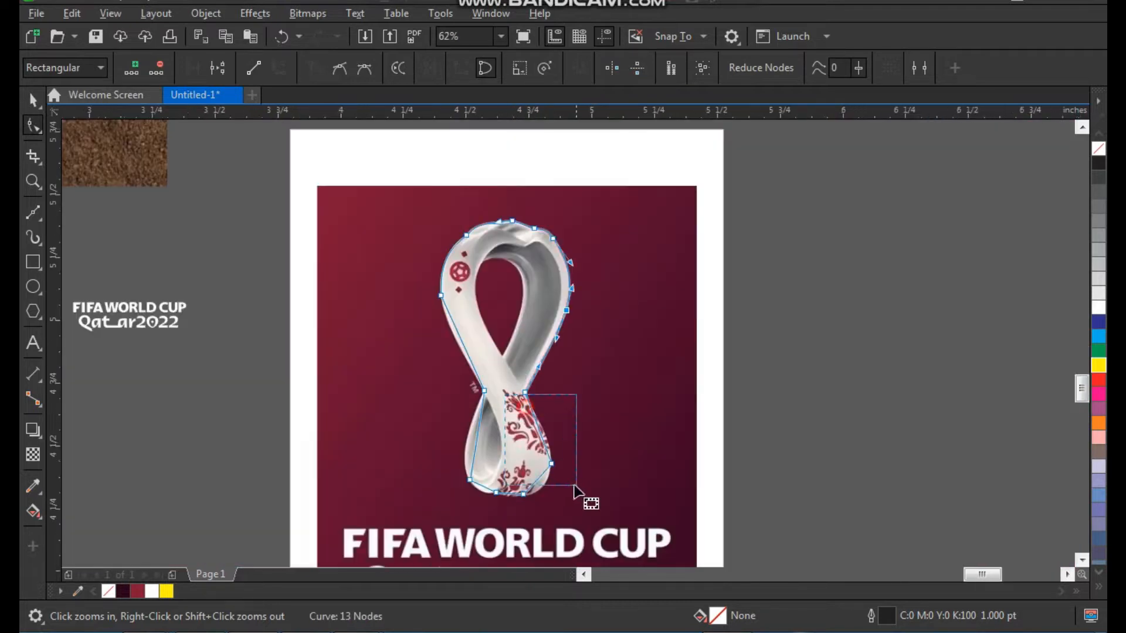
Curve the contour along the right side and lower-right corner of the emblem's small loop
scroll(575, 485, up, 6)
drag(572, 332, 606, 339)
drag(561, 231, 561, 237)
scroll(576, 361, down, 2)
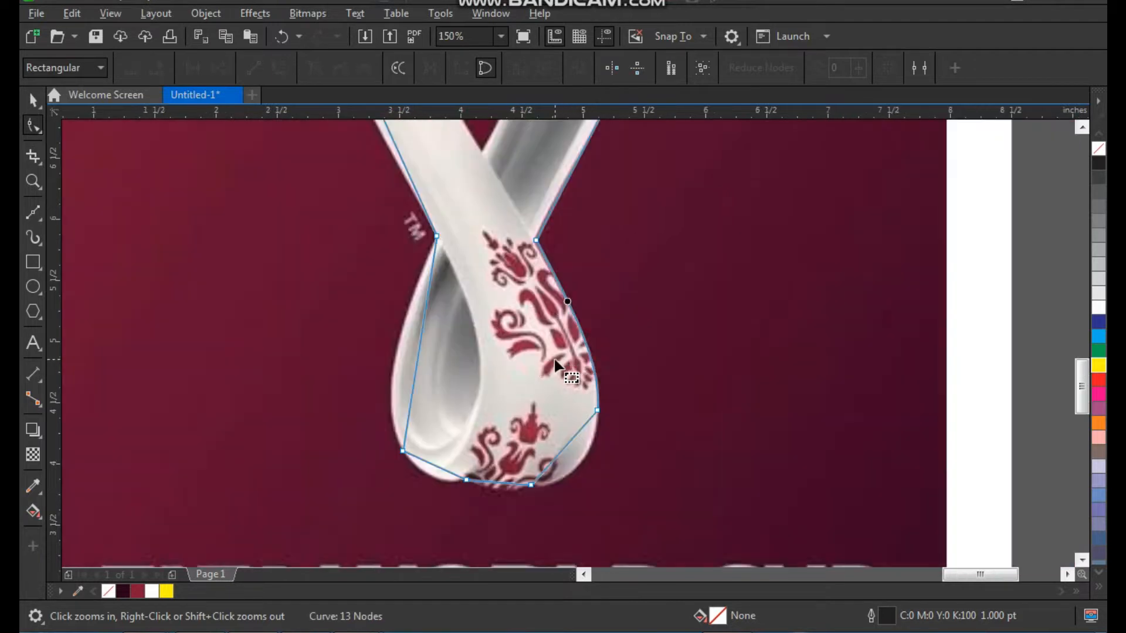
scroll(574, 486, up, 3)
drag(545, 369, 588, 428)
scroll(379, 397, down, 3)
Curve the contour along the base of the small loop and around its lower-left corner
scroll(397, 477, up, 5)
drag(508, 321, 506, 348)
scroll(411, 359, down, 5)
scroll(437, 380, up, 5)
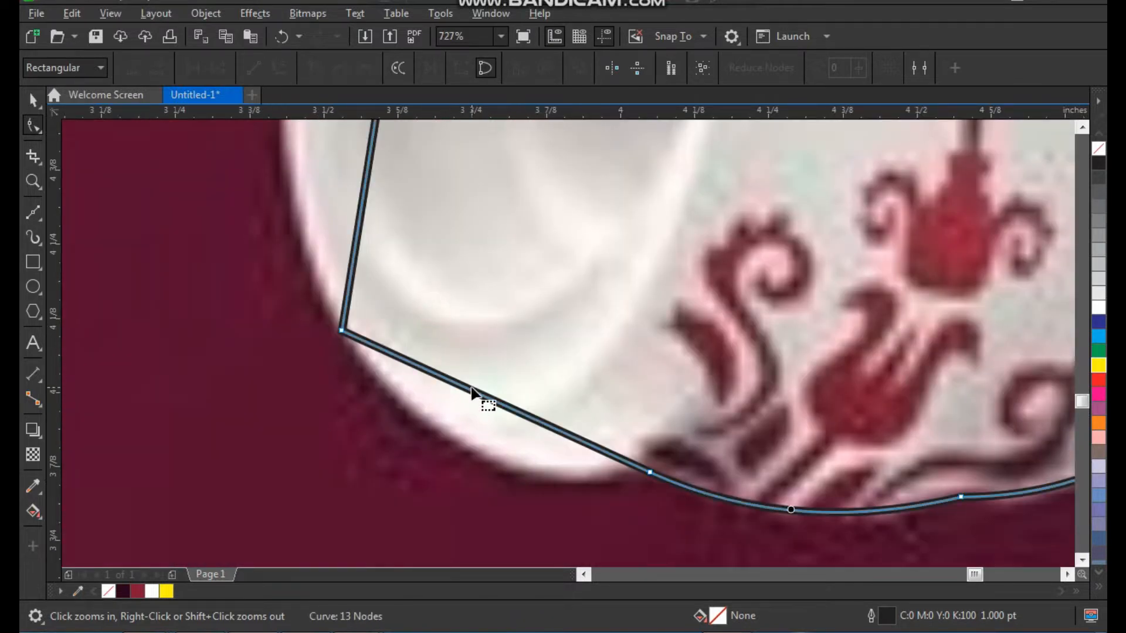
drag(470, 395, 453, 445)
drag(483, 398, 460, 467)
scroll(410, 434, down, 5)
Pull the small loop's left contour segment outward to follow the emblem's left edge
scroll(457, 366, up, 3)
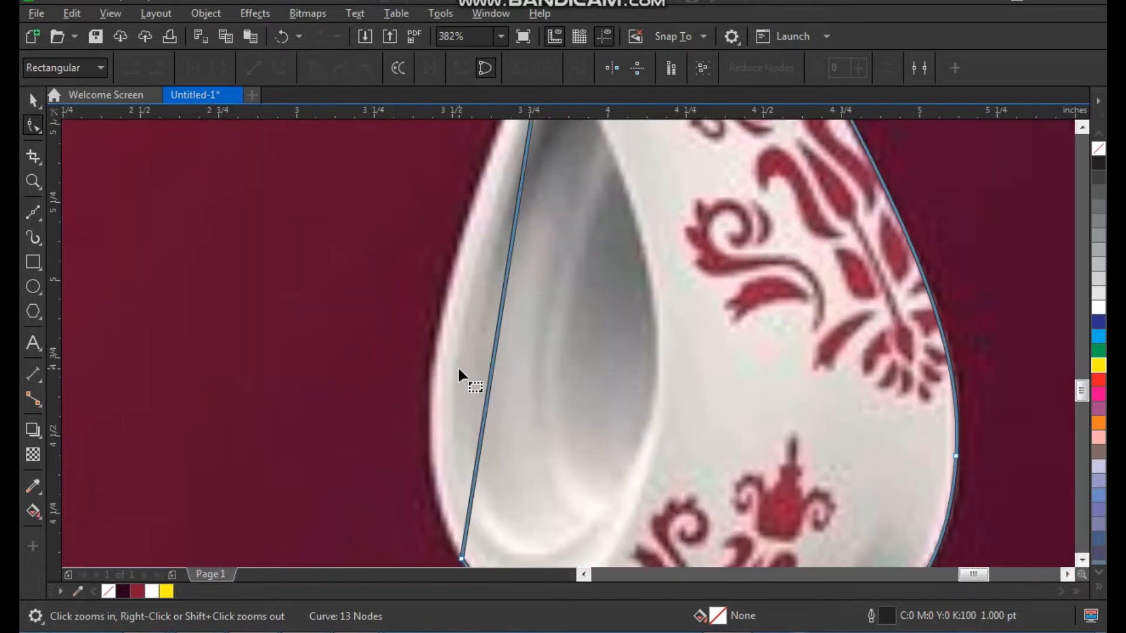
drag(495, 352, 443, 371)
drag(497, 332, 436, 364)
scroll(458, 354, down, 4)
Bend the large loop's lower-left contour segment to follow the ribbon's edge down to the crossing
scroll(469, 220, up, 2)
scroll(469, 264, down, 2)
scroll(425, 225, up, 3)
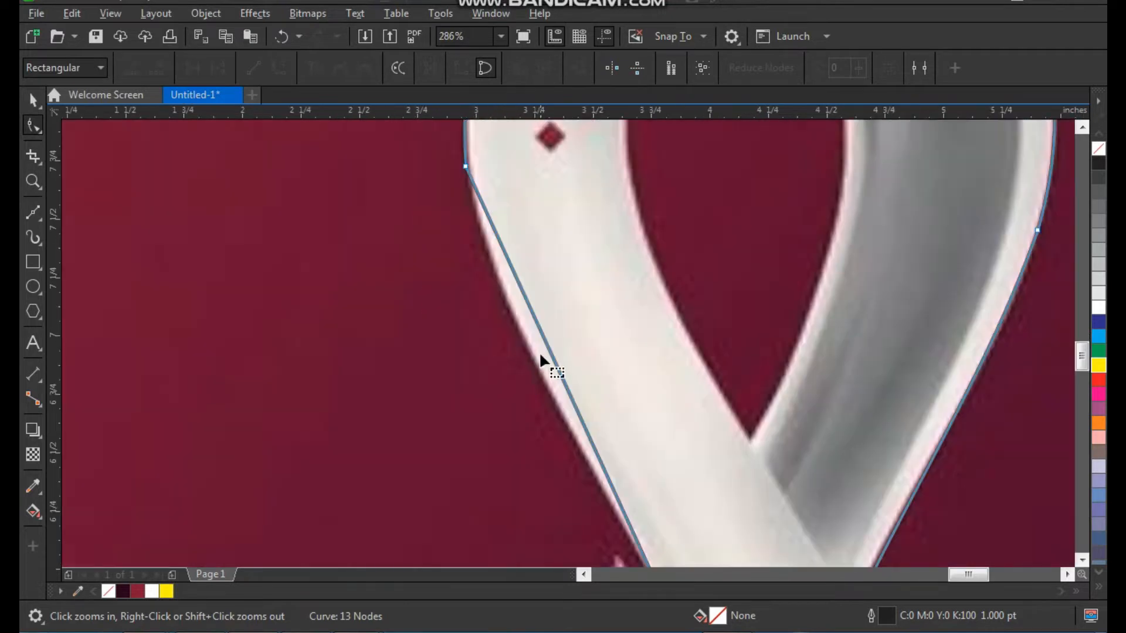
drag(540, 330, 522, 332)
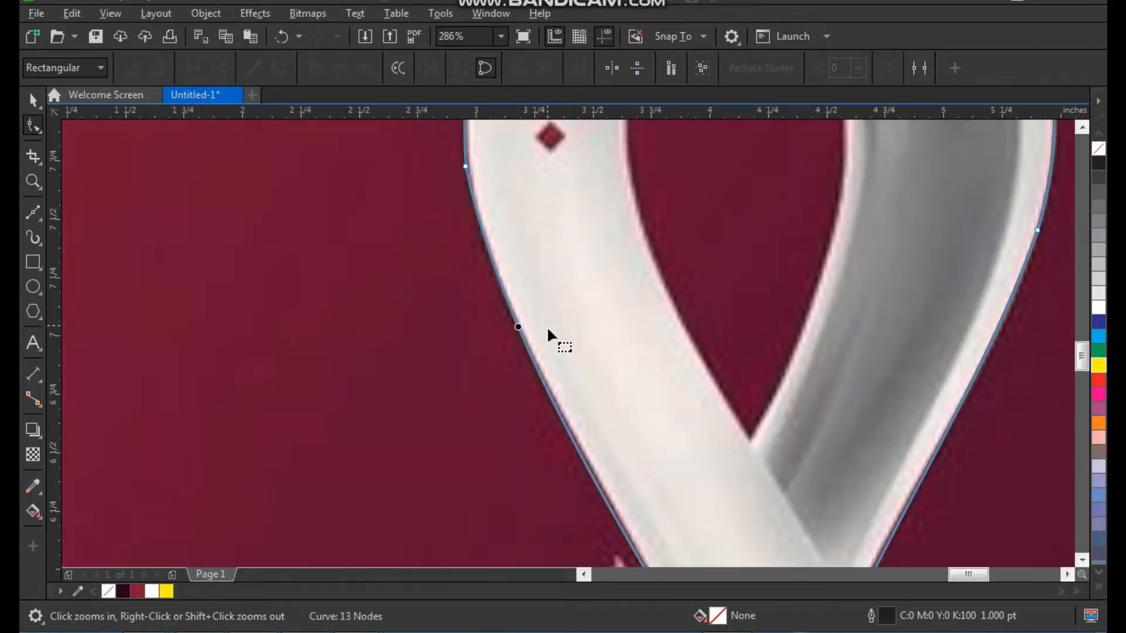
scroll(516, 330, down, 2)
scroll(607, 490, up, 2)
scroll(609, 372, down, 3)
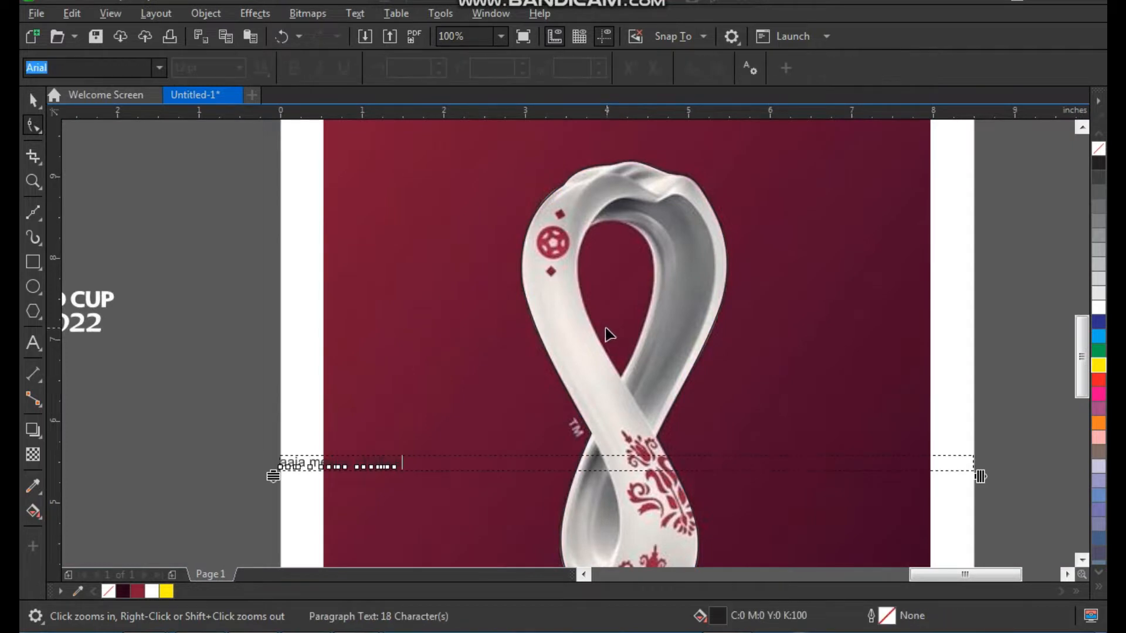
Reselect the finished outer contour and give it a thicker outline width
scroll(610, 334, up, 2)
click(536, 299)
scroll(536, 299, down, 2)
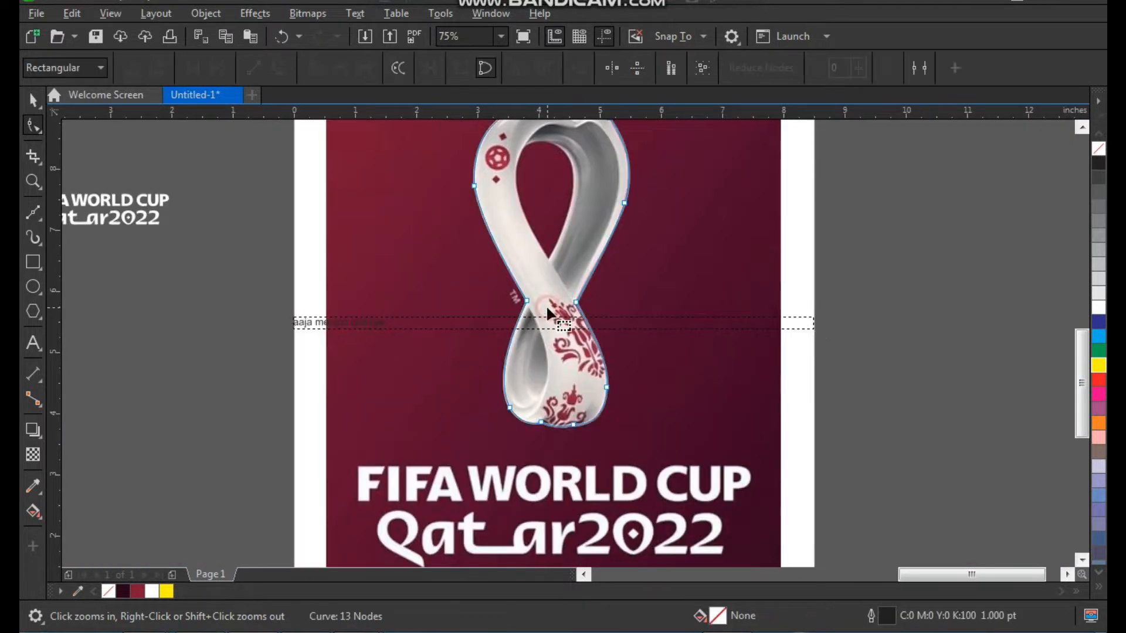
scroll(543, 171, up, 2)
key(space)
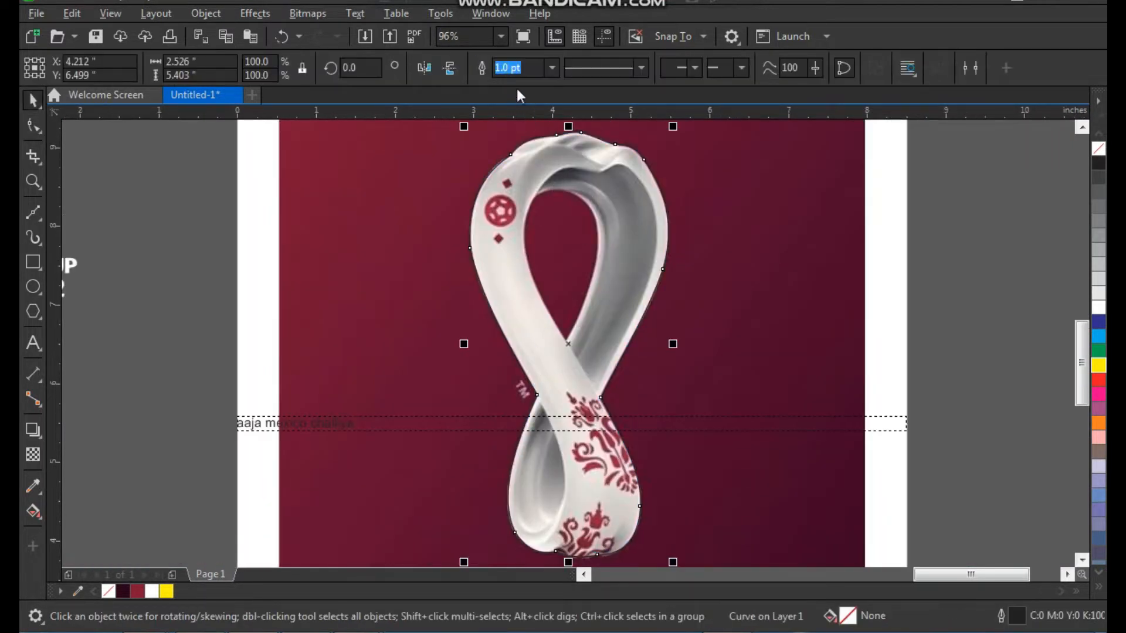
click(551, 68)
click(523, 160)
click(910, 226)
Draw a closed three-node shape with straight segments inside the opening of the emblem's large loop
key(F2)
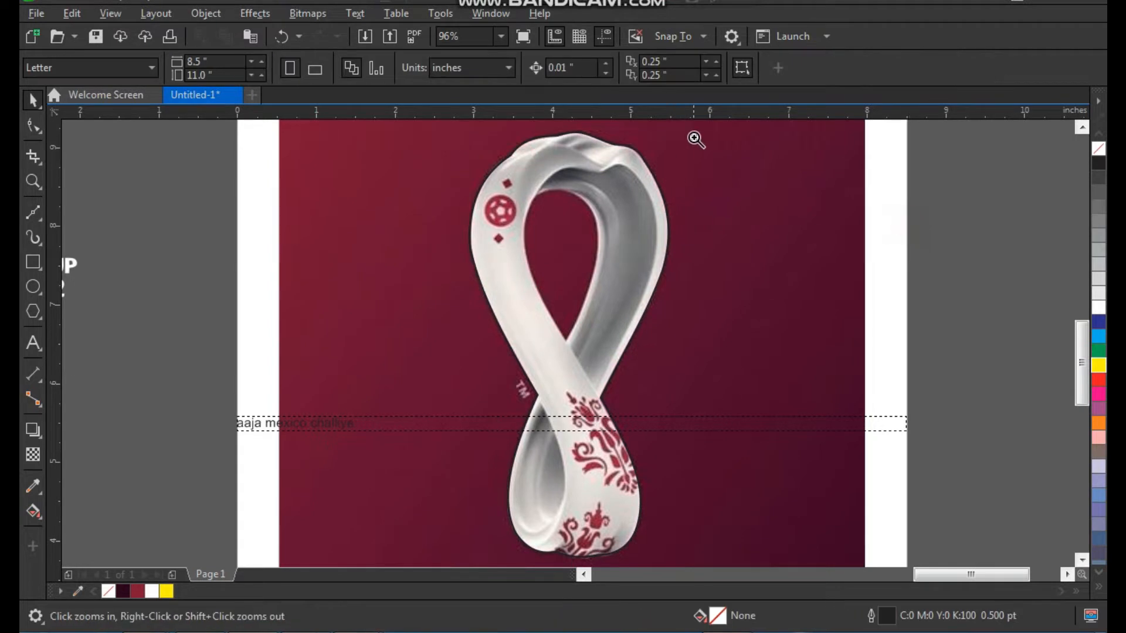
drag(693, 137, 476, 412)
drag(480, 211, 621, 487)
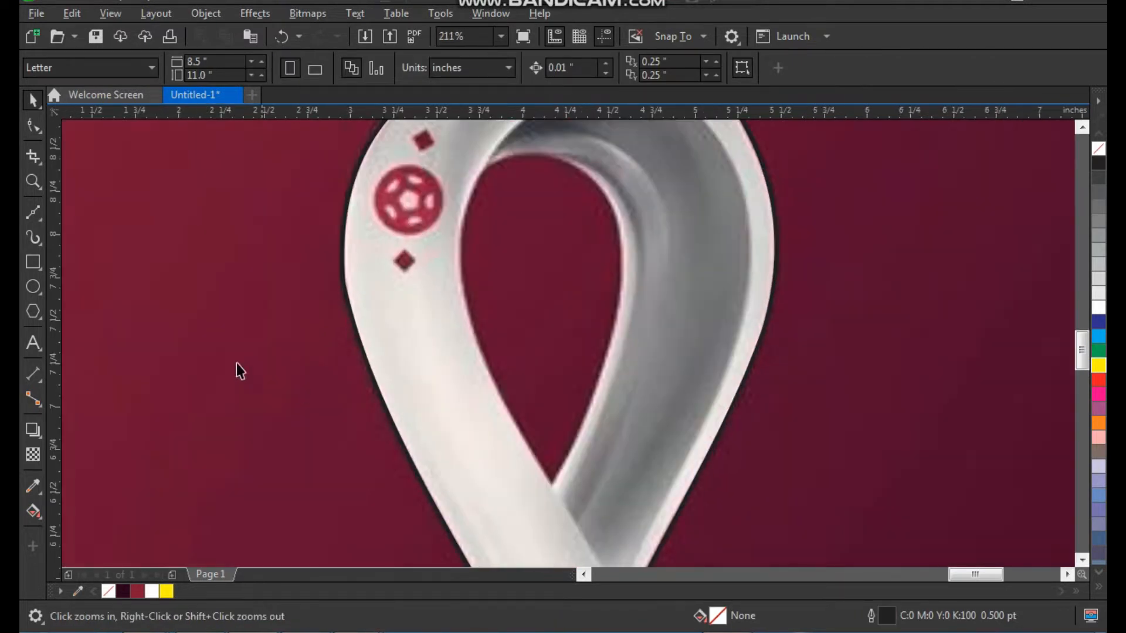
click(36, 211)
click(552, 483)
click(622, 231)
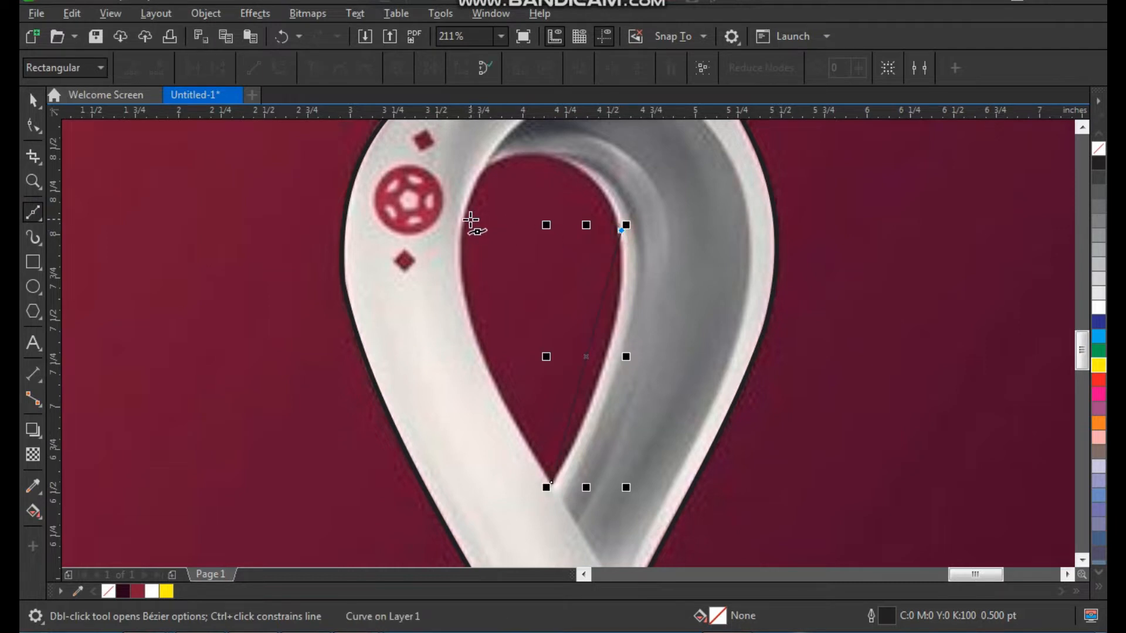
click(464, 219)
click(551, 483)
Set the opening shape's outline width to 1.5 pt and convert its segments to curves
key(space)
click(545, 68)
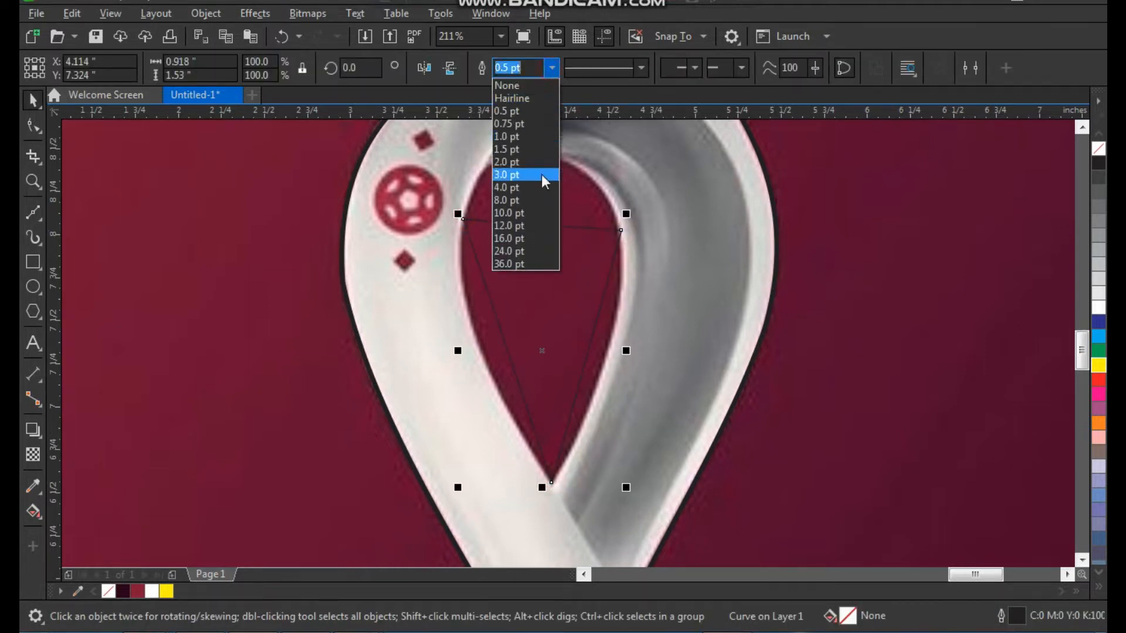
click(543, 156)
key(F10)
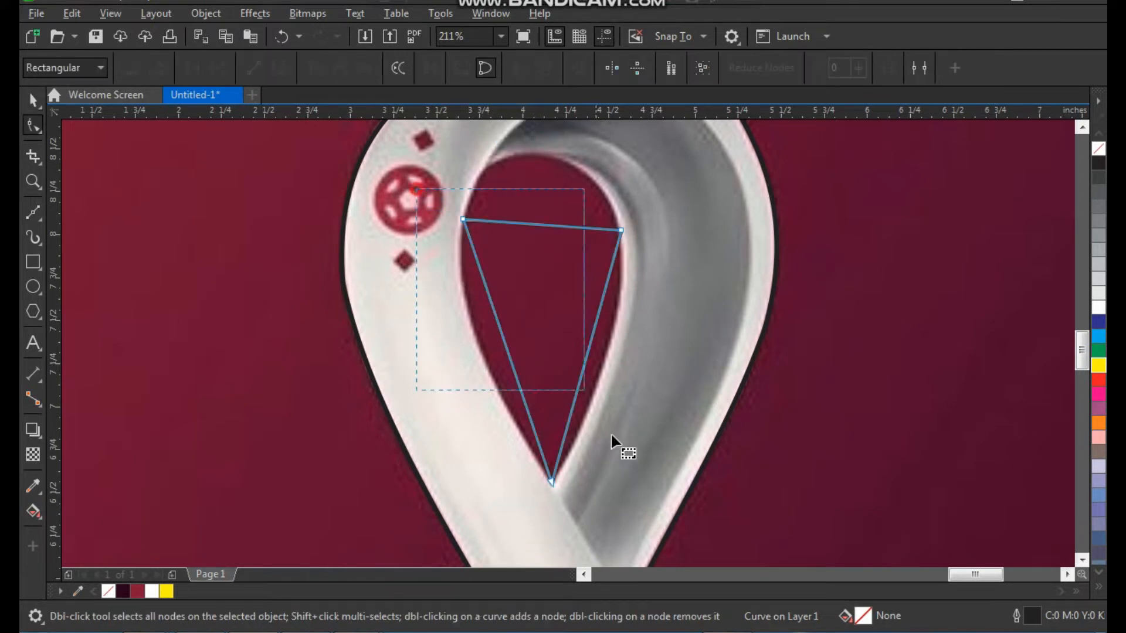
click(277, 71)
Bend the opening shape's upper segment and adjust its curve handles to match the rounded top of the opening
key(F3)
key(F2)
drag(407, 295, 609, 176)
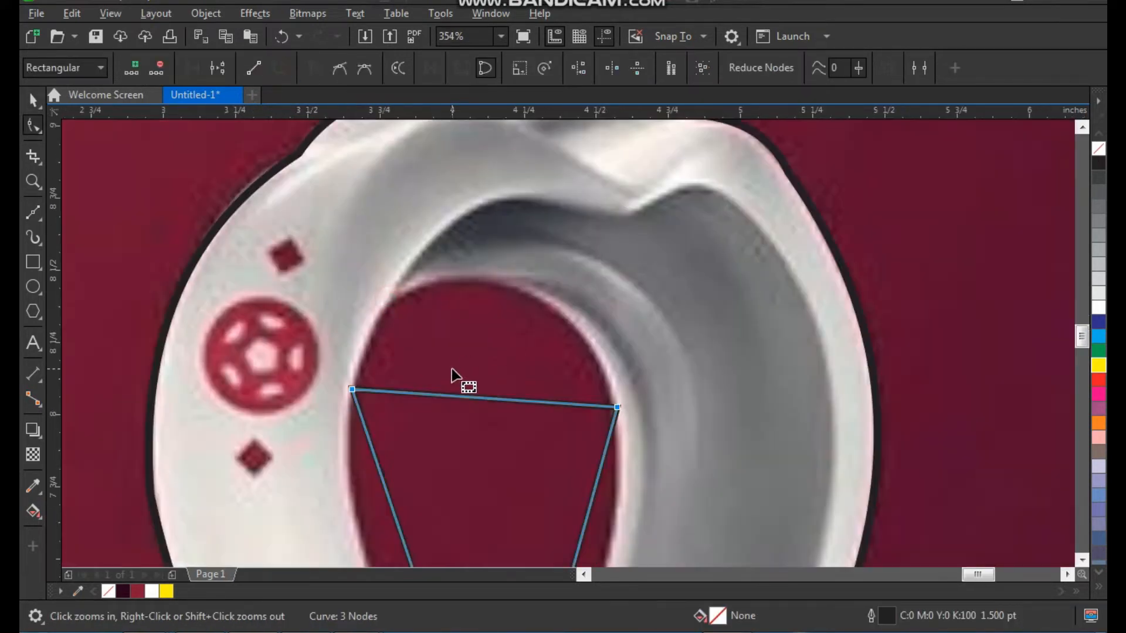
drag(412, 345, 414, 348)
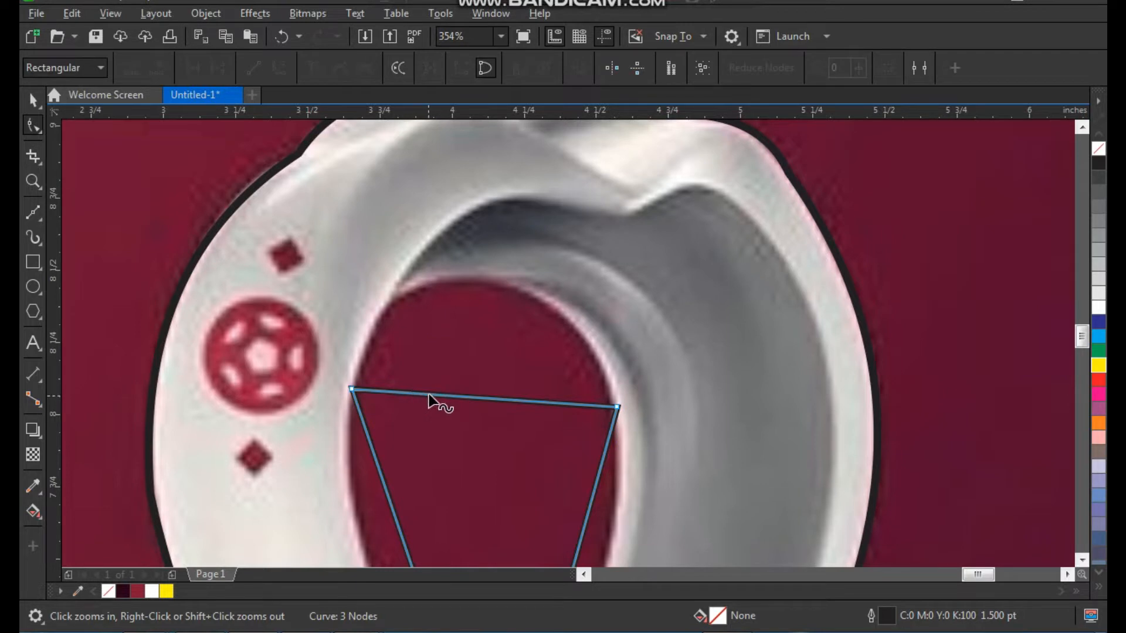
drag(434, 396, 403, 327)
click(351, 390)
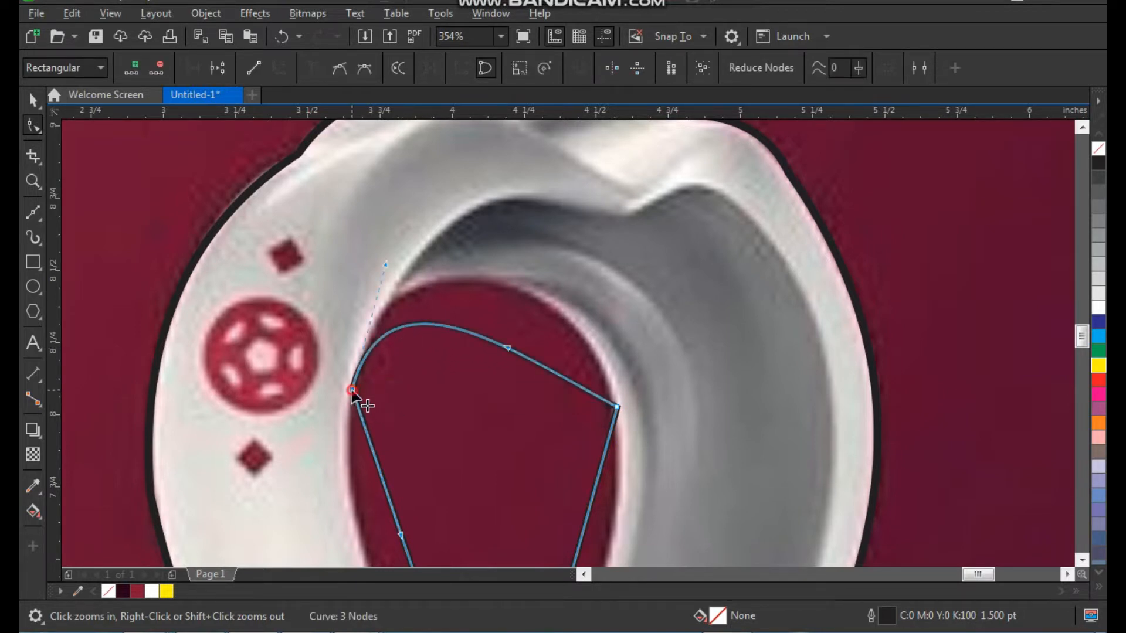
drag(504, 348, 570, 241)
drag(385, 262, 362, 237)
scroll(456, 273, down, 2)
Bend the left and right segments of the opening shape to follow the inner edges of the ribbon
key(F2)
drag(374, 314, 507, 555)
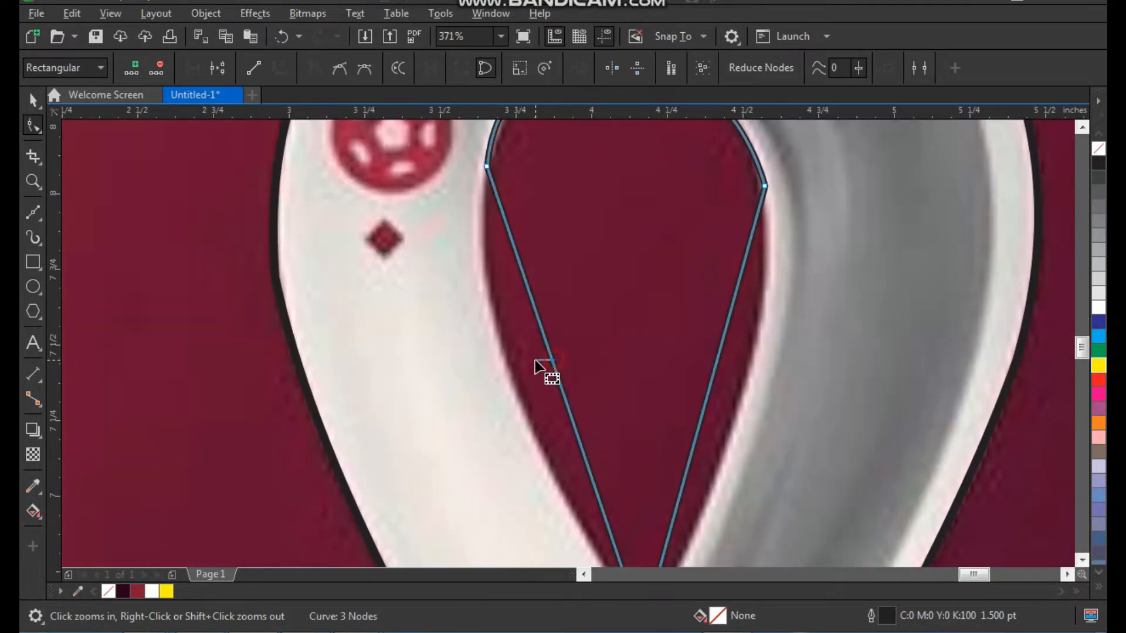
click(550, 356)
drag(550, 356, 505, 358)
scroll(608, 300, down, 1)
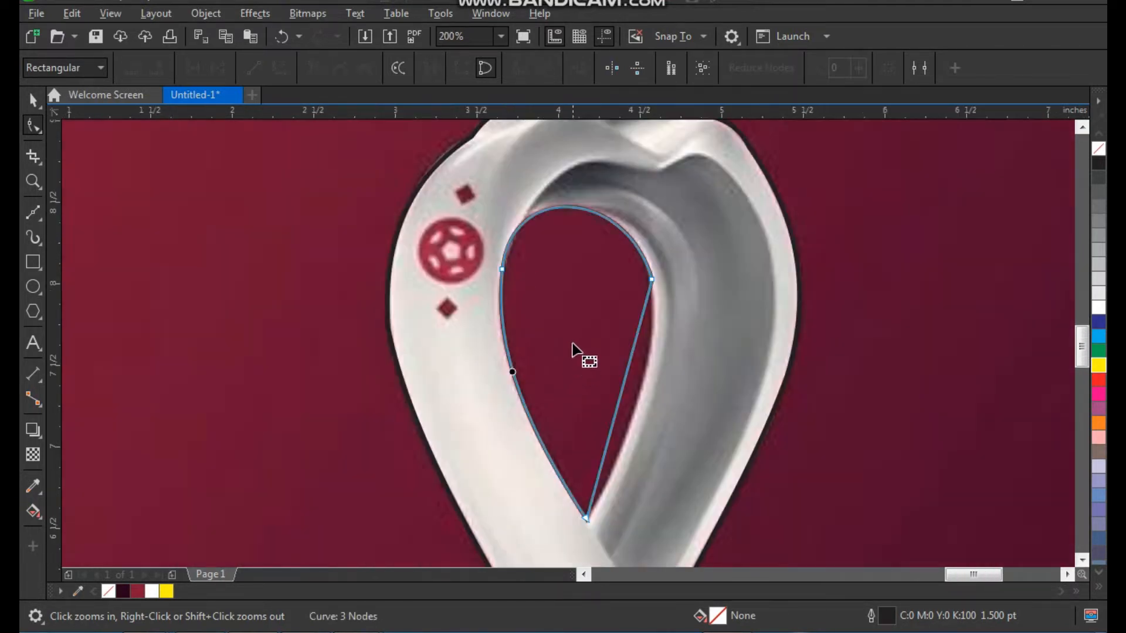
key(F2)
drag(570, 281, 704, 493)
drag(533, 367, 558, 417)
scroll(558, 416, down, 4)
Start a straight-segment path at the opening's upper-left edge and trace the upper boundary of the gray inner ribbon surface
key(F2)
drag(484, 241, 716, 432)
key(space)
key(F2)
drag(245, 338, 626, 84)
scroll(540, 308, down, 1)
key(F2)
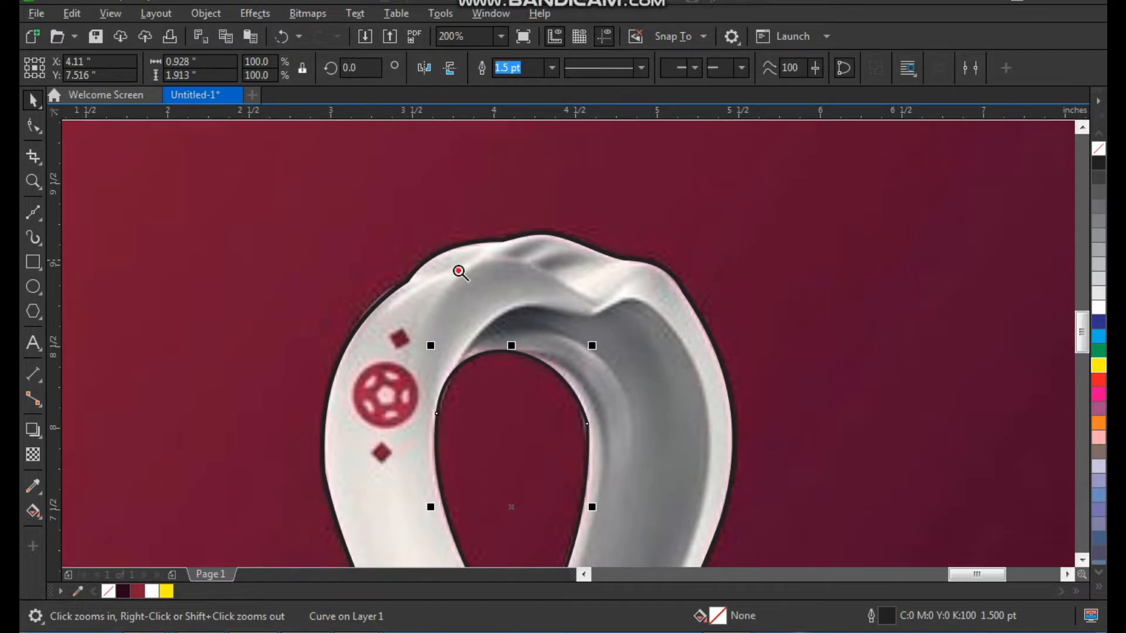
drag(446, 262, 727, 523)
click(33, 212)
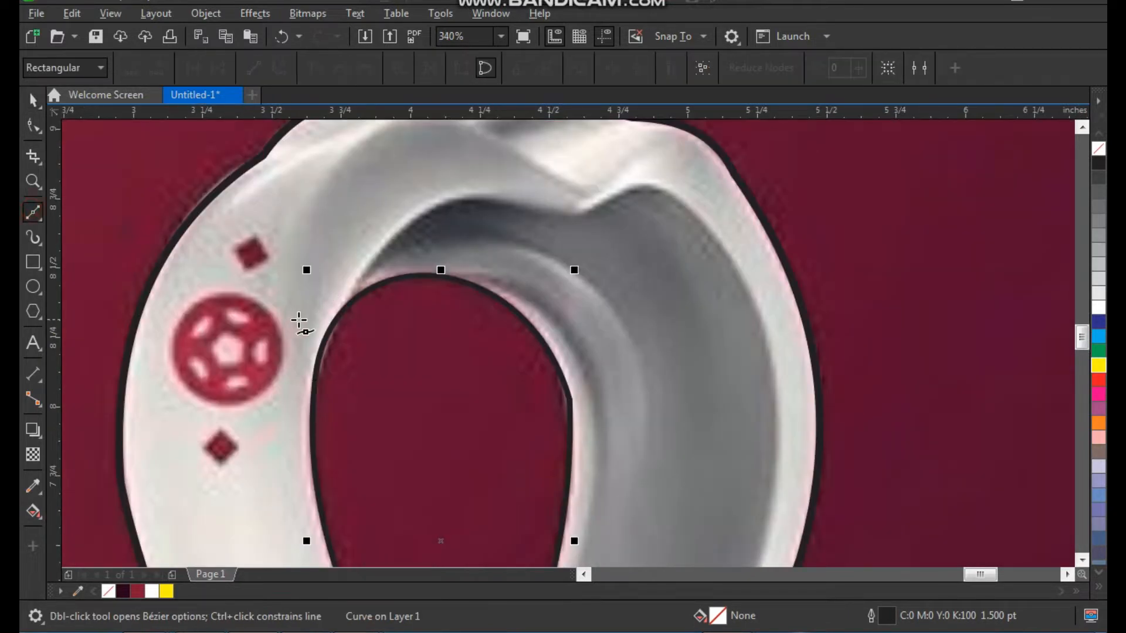
click(349, 308)
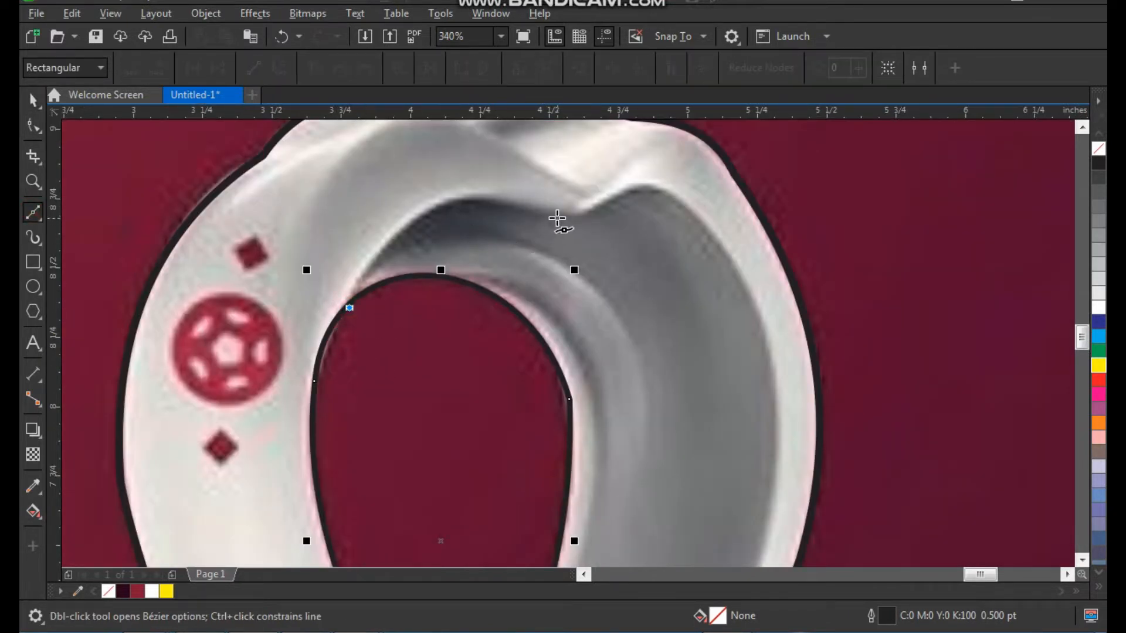
click(526, 210)
click(586, 211)
click(695, 209)
Extend the straight-segment path down the right edge of the gray inner ribbon surface to the ribbon crossing
scroll(668, 263, down, 3)
key(F2)
drag(625, 392, 673, 468)
scroll(647, 376, down, 3)
key(F2)
drag(652, 171, 715, 251)
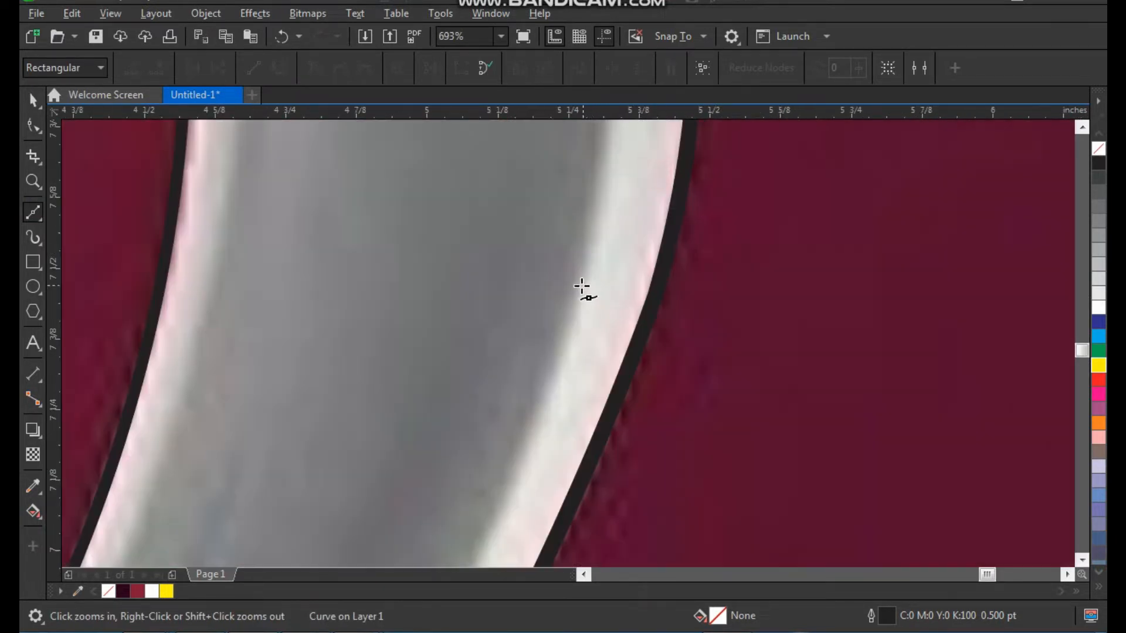
scroll(574, 287, down, 6)
scroll(509, 340, up, 4)
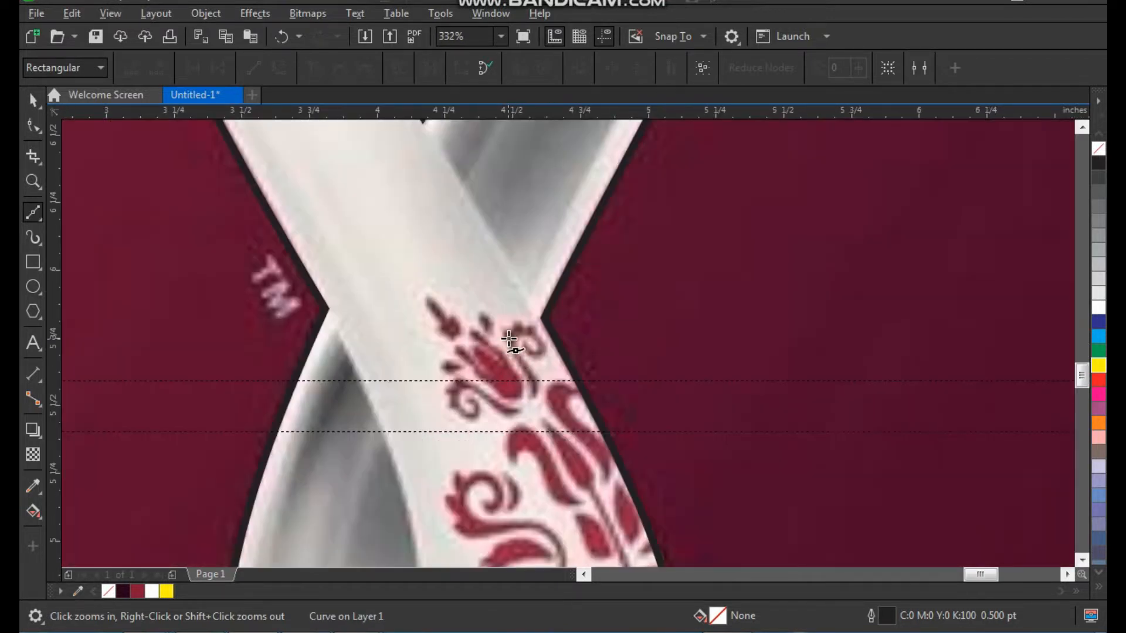
click(521, 308)
scroll(603, 360, down, 4)
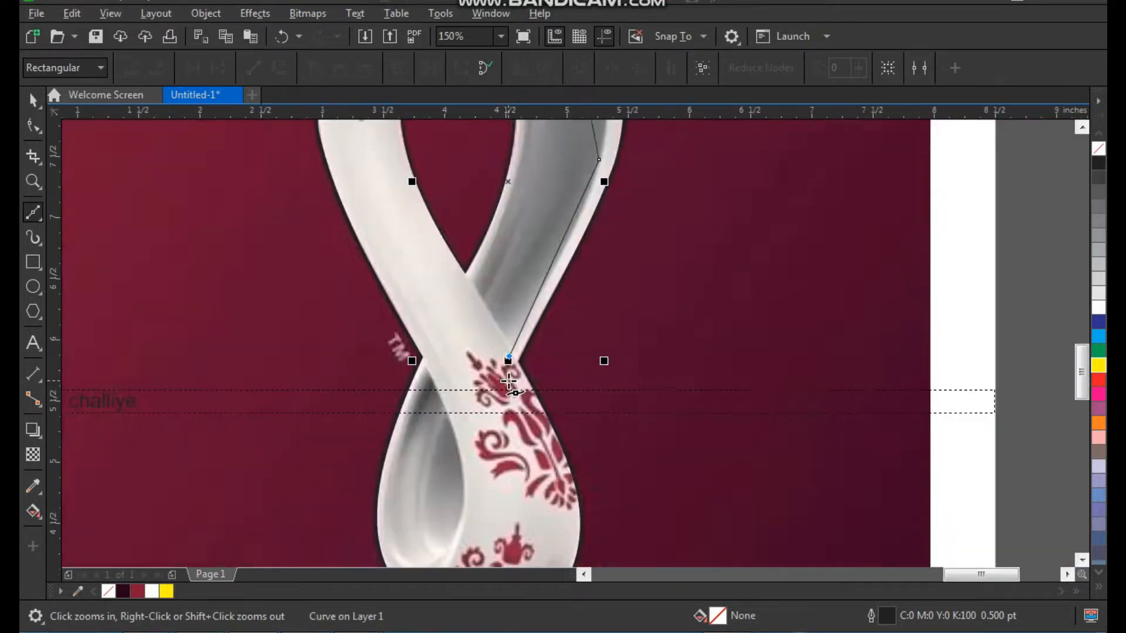
scroll(507, 235, up, 2)
Set the gray surface path's outline width to 1.5 pt and convert all its segments to curves
key(space)
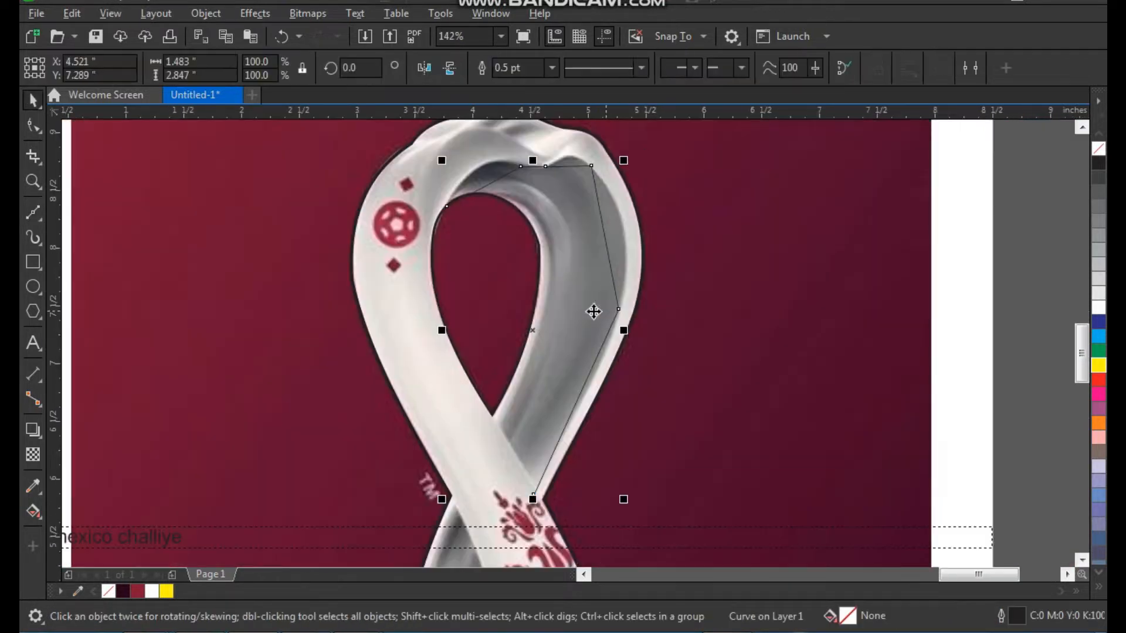
click(552, 68)
click(527, 149)
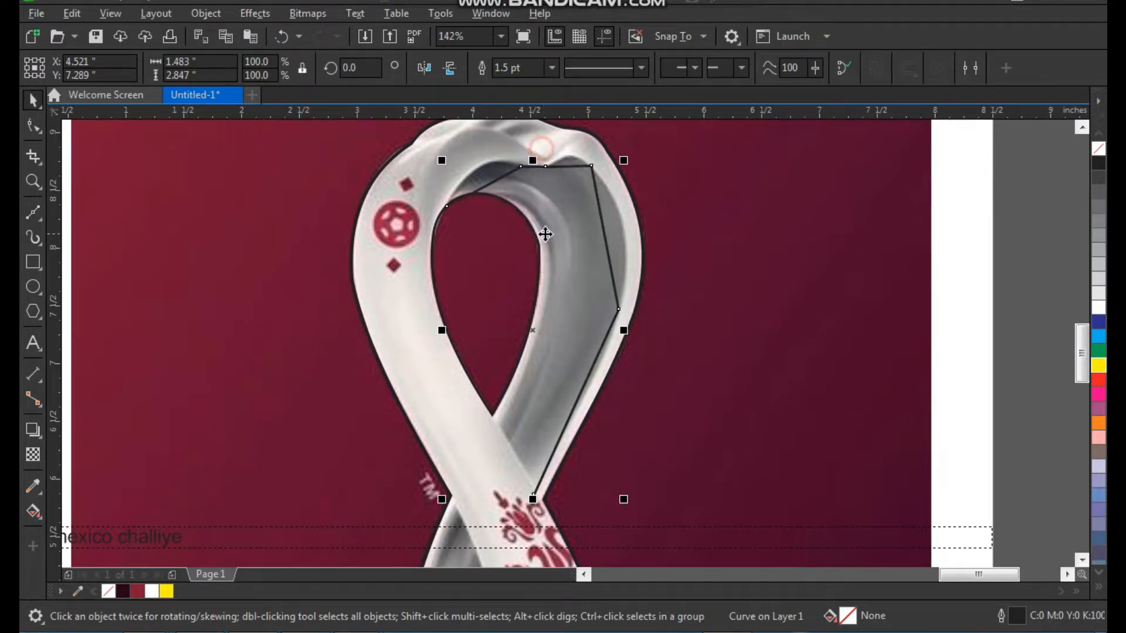
key(z)
scroll(459, 150, down, 3)
scroll(648, 349, up, 3)
key(F10)
drag(664, 167, 437, 494)
scroll(432, 181, up, 4)
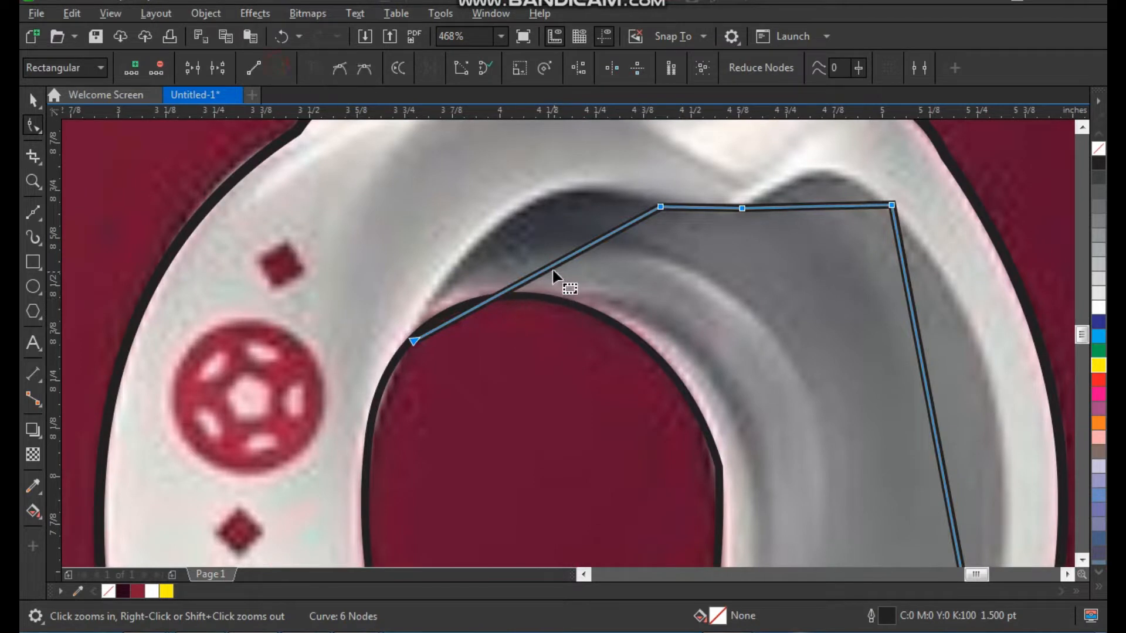
Bend the path's upper segments to follow the curved and notched top edge of the gray inner surface
click(552, 265)
drag(552, 265, 540, 226)
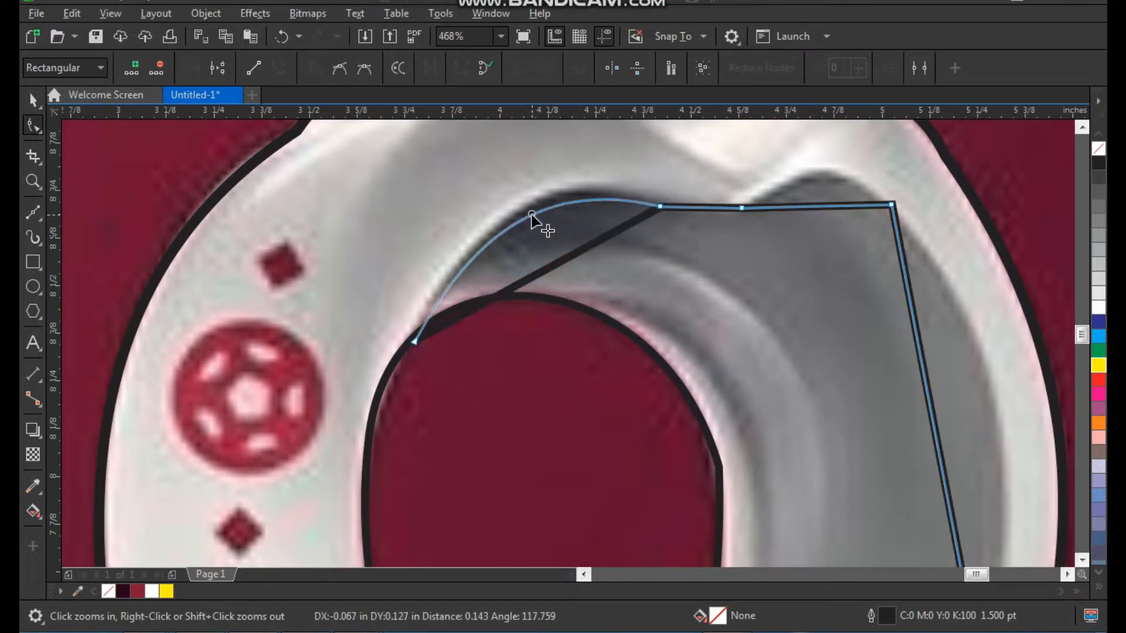
scroll(628, 255, down, 2)
drag(648, 187, 663, 312)
drag(532, 281, 534, 291)
drag(761, 279, 756, 225)
Bend the path's long right-hand segments to follow the gray surface's outer edge down to the crossing
scroll(756, 246, down, 5)
scroll(797, 416, up, 3)
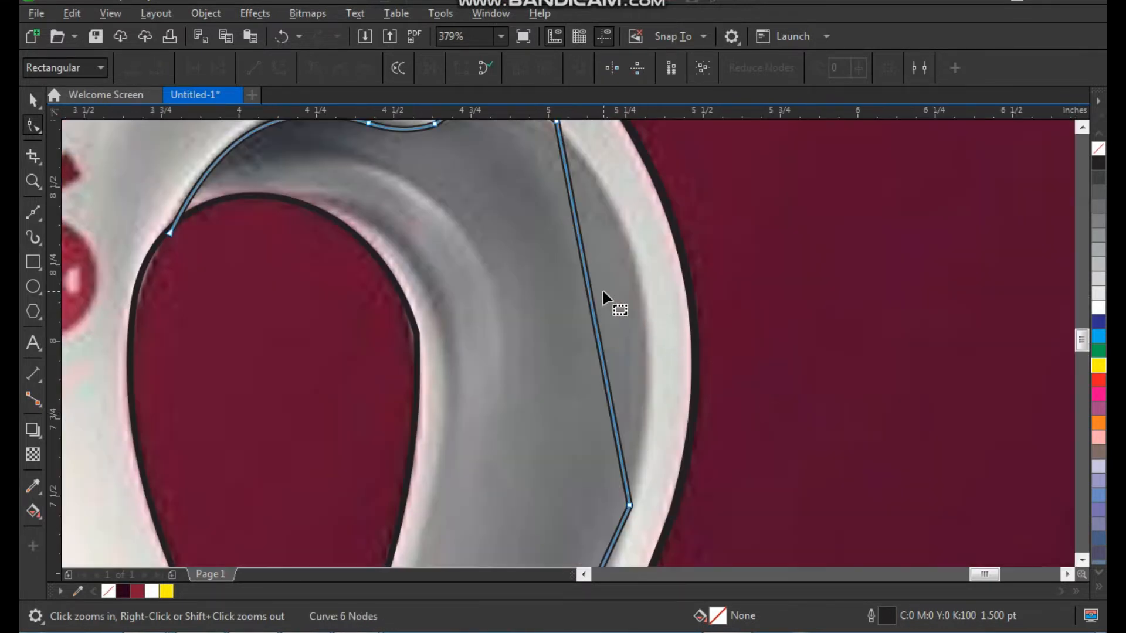
drag(586, 279, 645, 281)
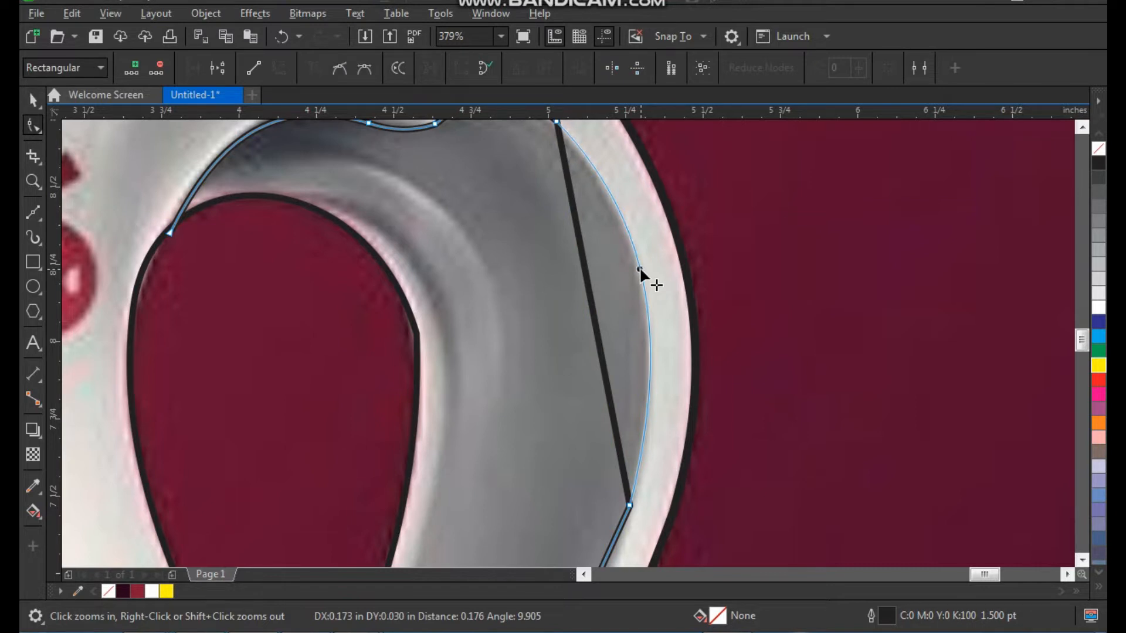
scroll(645, 282, down, 2)
scroll(563, 370, up, 2)
drag(561, 360, 572, 360)
scroll(573, 396, down, 3)
scroll(524, 435, up, 2)
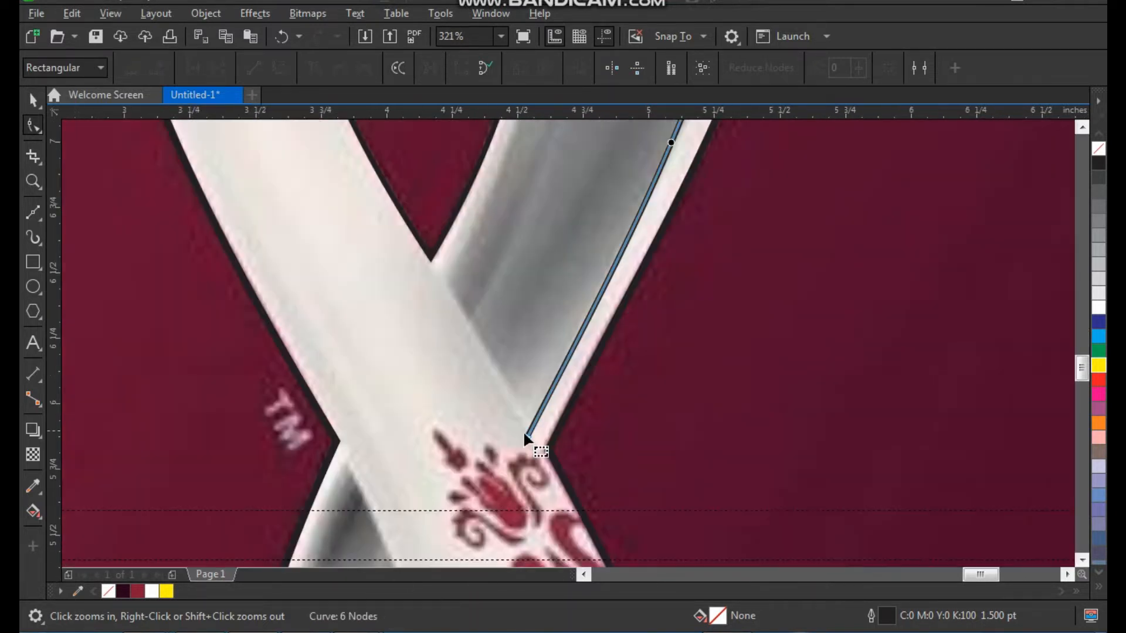
scroll(530, 410, down, 2)
key(space)
scroll(557, 464, down, 2)
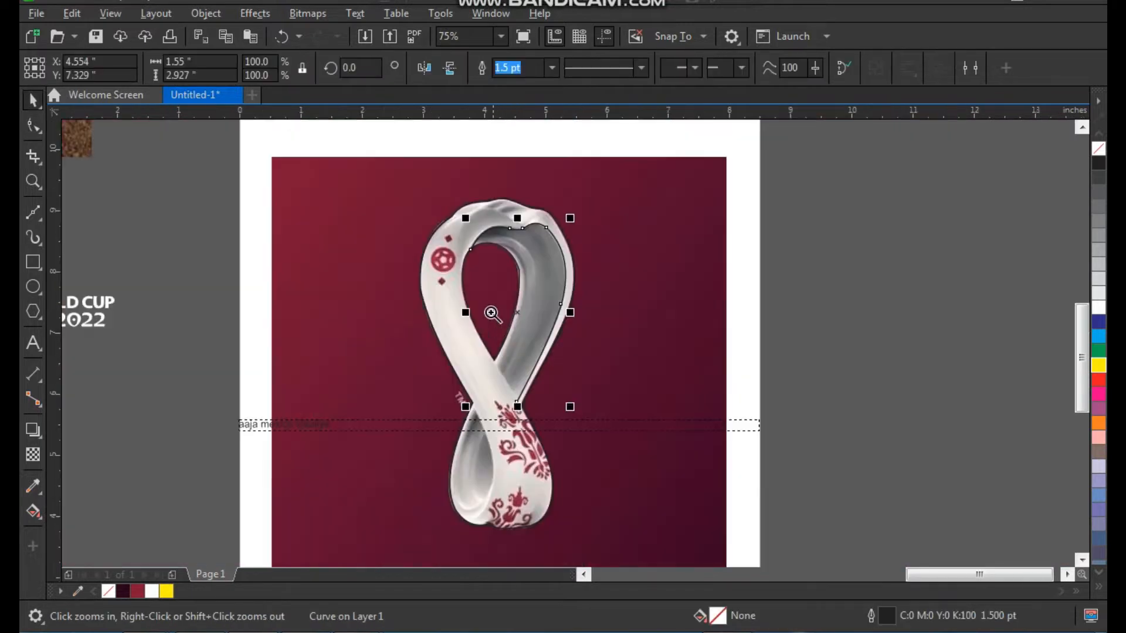
Draw a 1.5 pt straight line along the front ribbon's edge from the opening's lower tip to the right crossing corner
scroll(557, 464, up, 2)
key(space)
click(533, 251)
key(space)
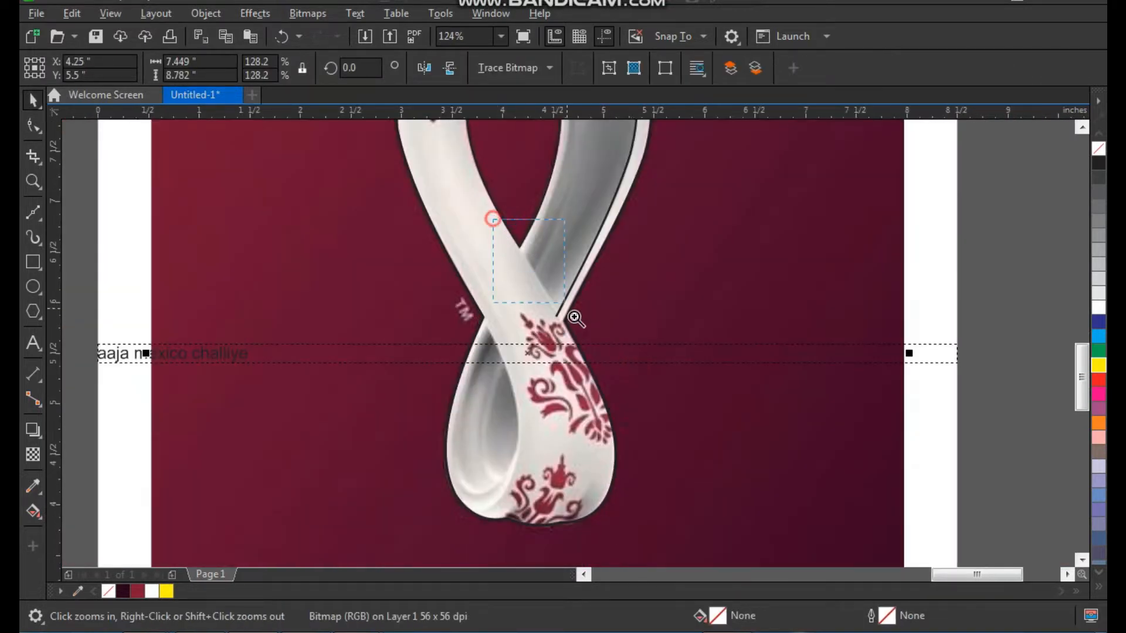
scroll(579, 350, up, 3)
click(39, 215)
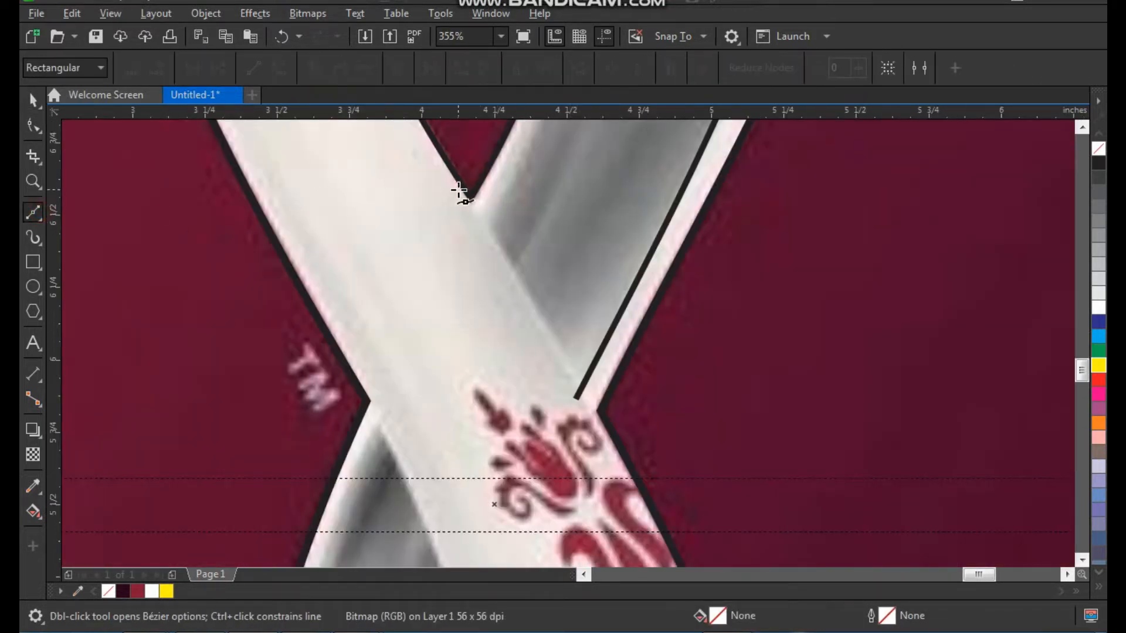
click(465, 186)
click(609, 417)
key(space)
scroll(698, 442, up, 1)
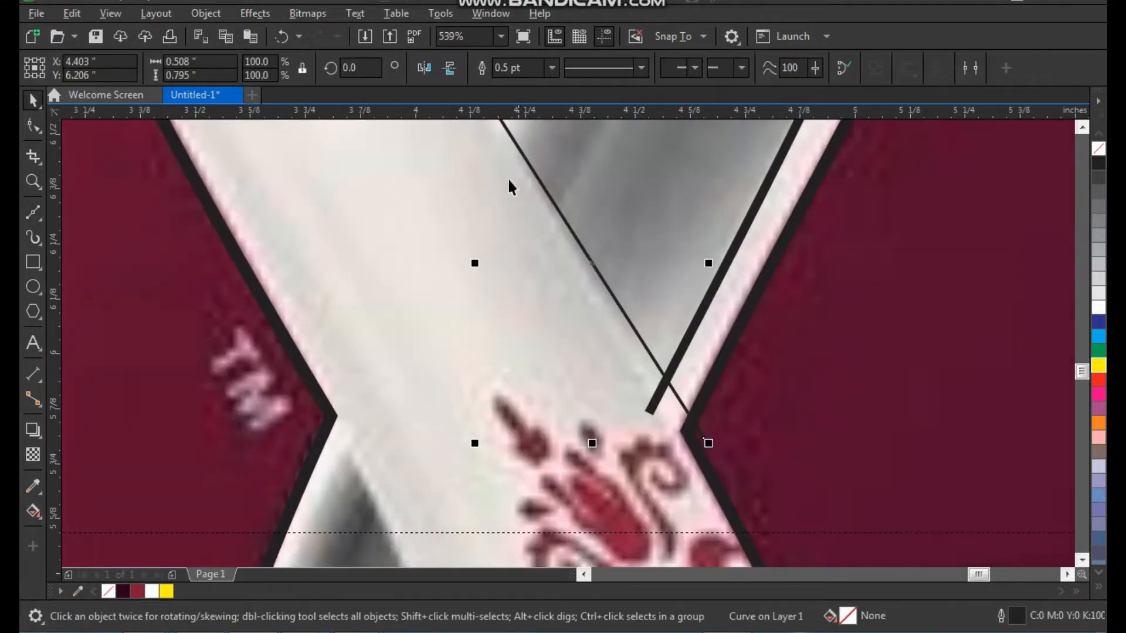
click(552, 68)
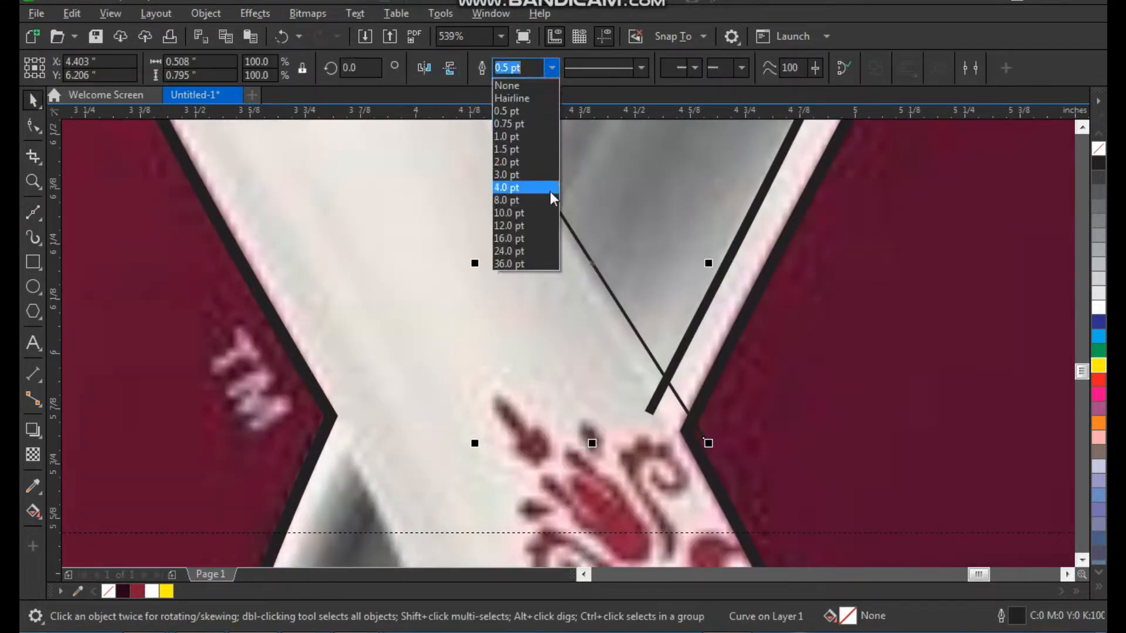
click(542, 152)
scroll(542, 152, down, 2)
Adjust both end nodes of the crossing line to overlap the outer outline and the opening's lower tip
scroll(641, 452, up, 4)
key(F10)
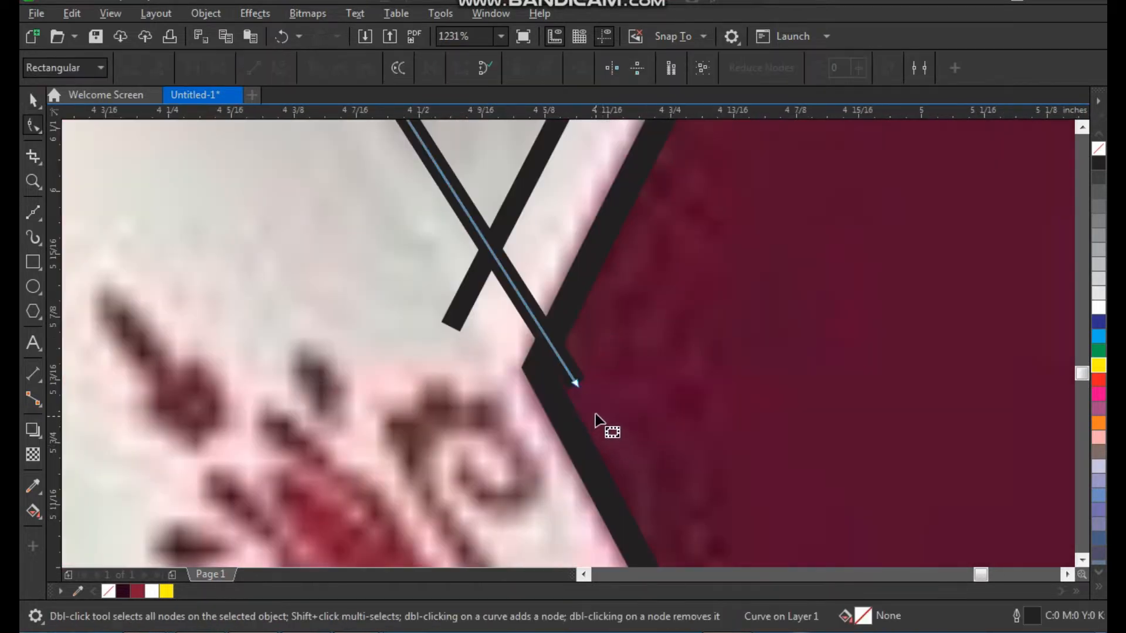
drag(575, 382, 578, 402)
scroll(551, 458, down, 3)
key(F2)
drag(471, 299, 484, 371)
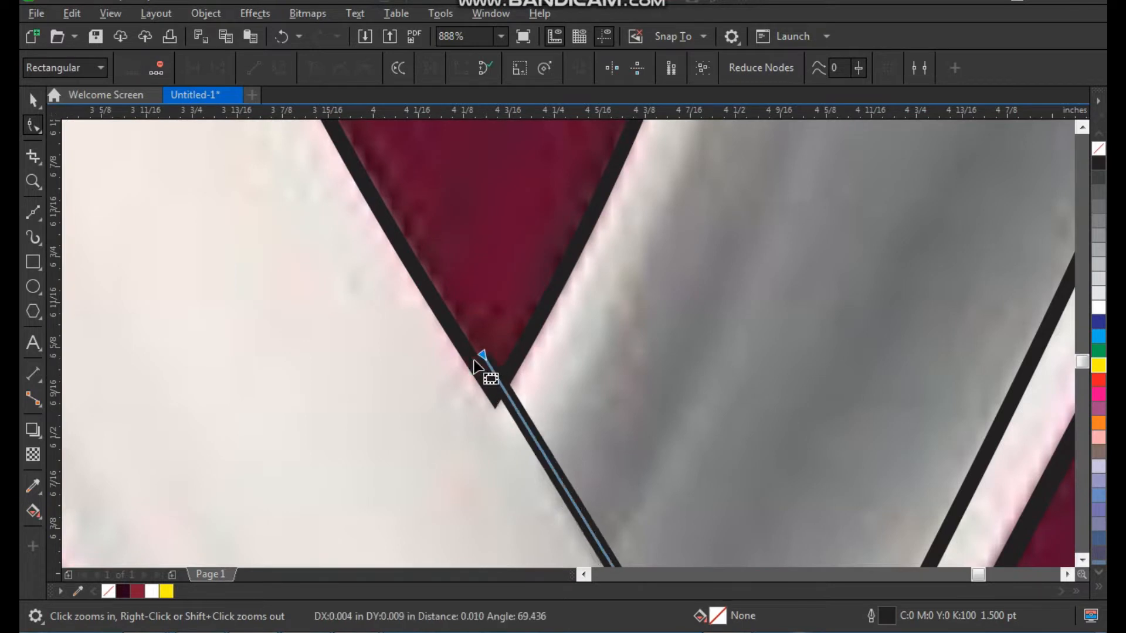
scroll(481, 378, down, 6)
Draw a straight line from the left crossing corner to the bottom of the lower loop
key(space)
scroll(540, 264, down, 1)
key(F2)
drag(447, 207, 630, 461)
click(711, 383)
key(F2)
drag(643, 305, 379, 570)
drag(484, 182, 692, 483)
click(33, 212)
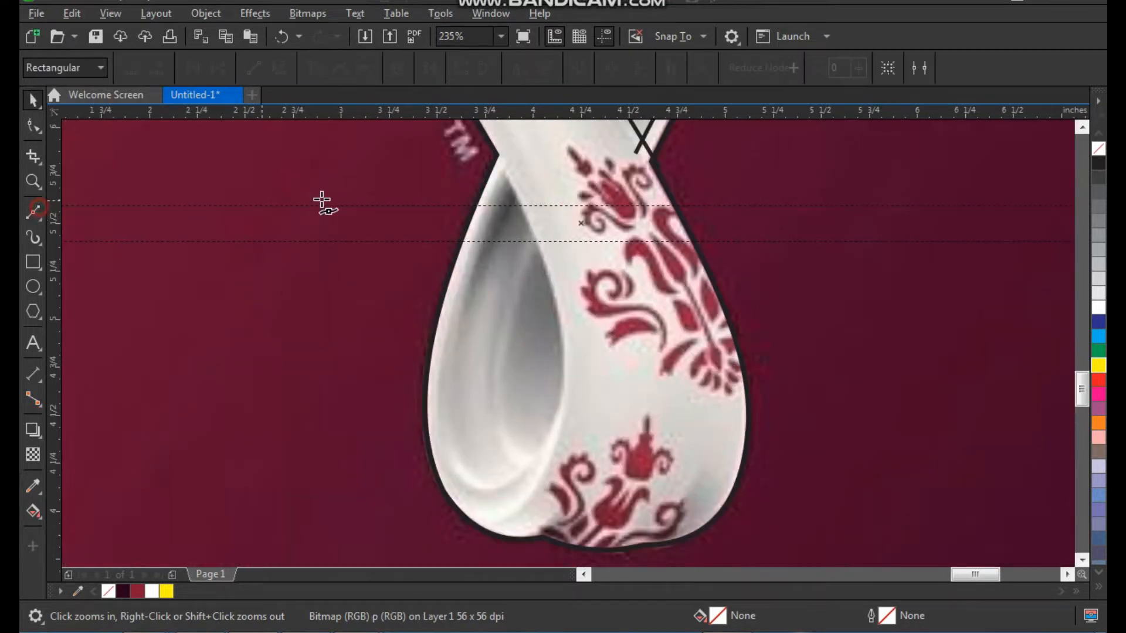
click(494, 155)
click(539, 547)
Curve the line to follow the front ribbon's left edge beside the lower loop and set its outline width to 1.5 pt
key(space)
key(F10)
drag(428, 153, 666, 548)
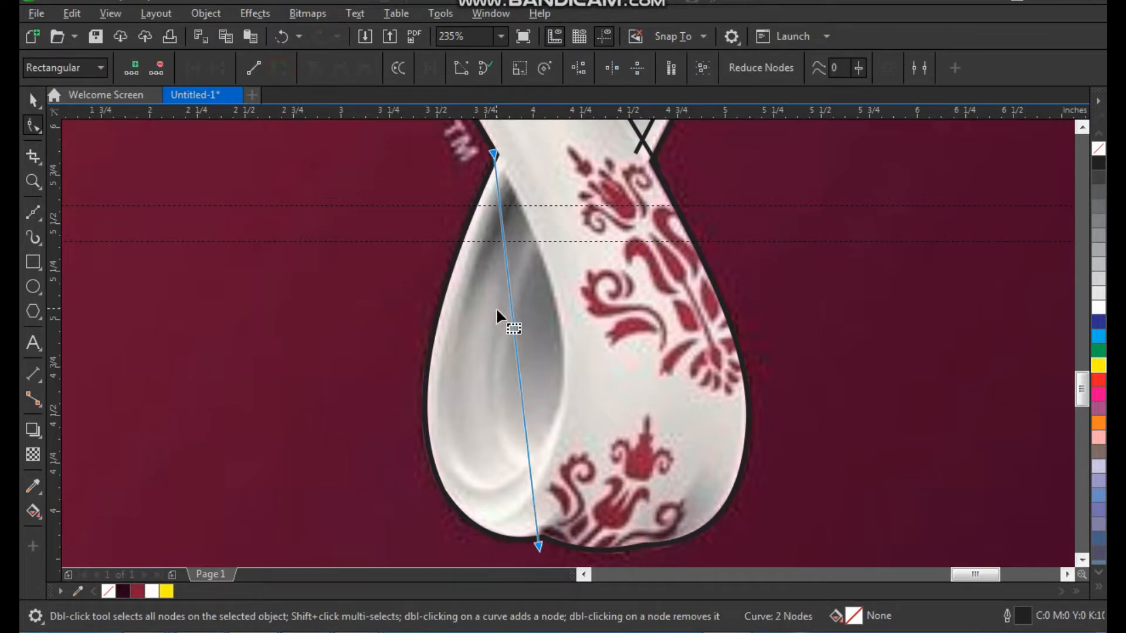
drag(511, 311, 557, 312)
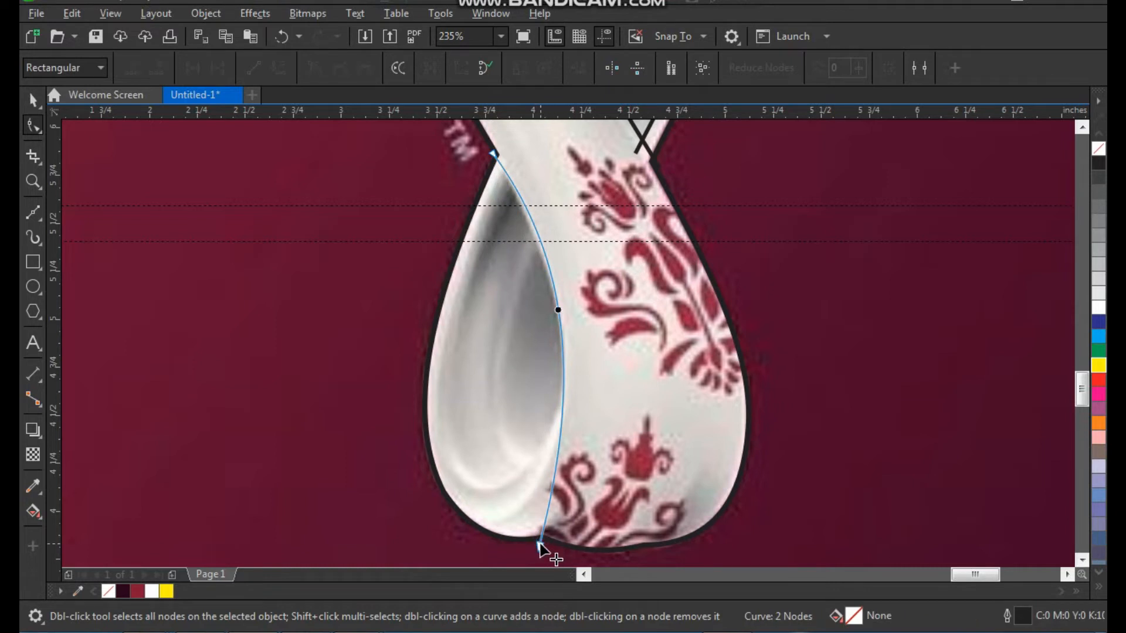
drag(539, 548, 529, 546)
drag(561, 408, 581, 409)
key(space)
click(551, 68)
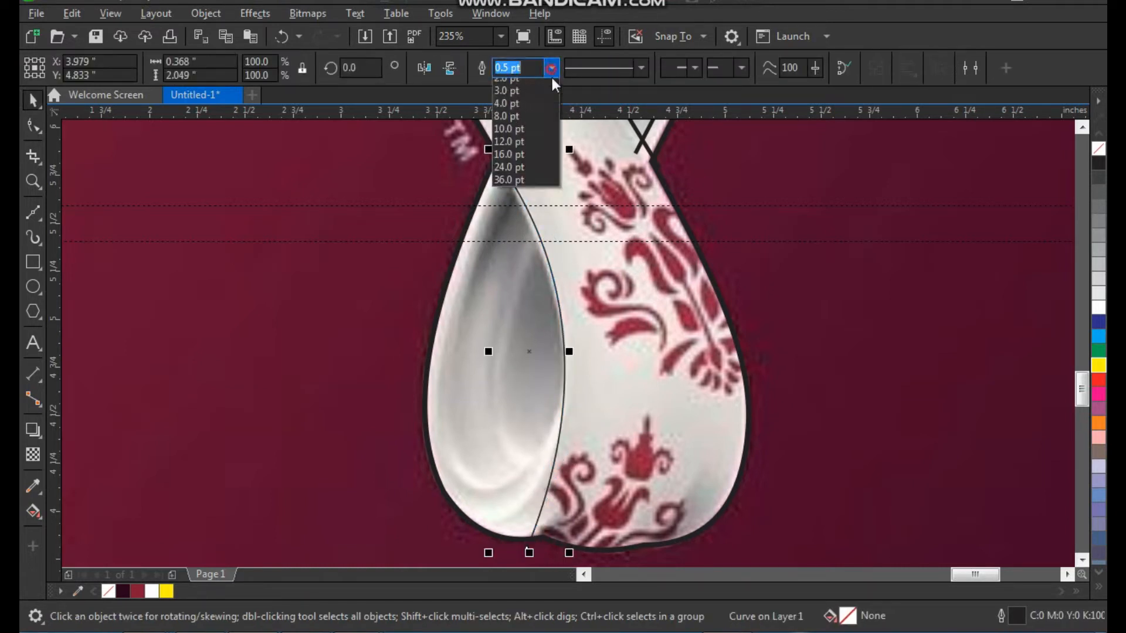
click(544, 151)
Draw a three-node path from the lower loop's upper tip to its lower-left inner edge and across the front ribbon's edge
key(F3)
key(F2)
drag(448, 204, 583, 448)
click(41, 214)
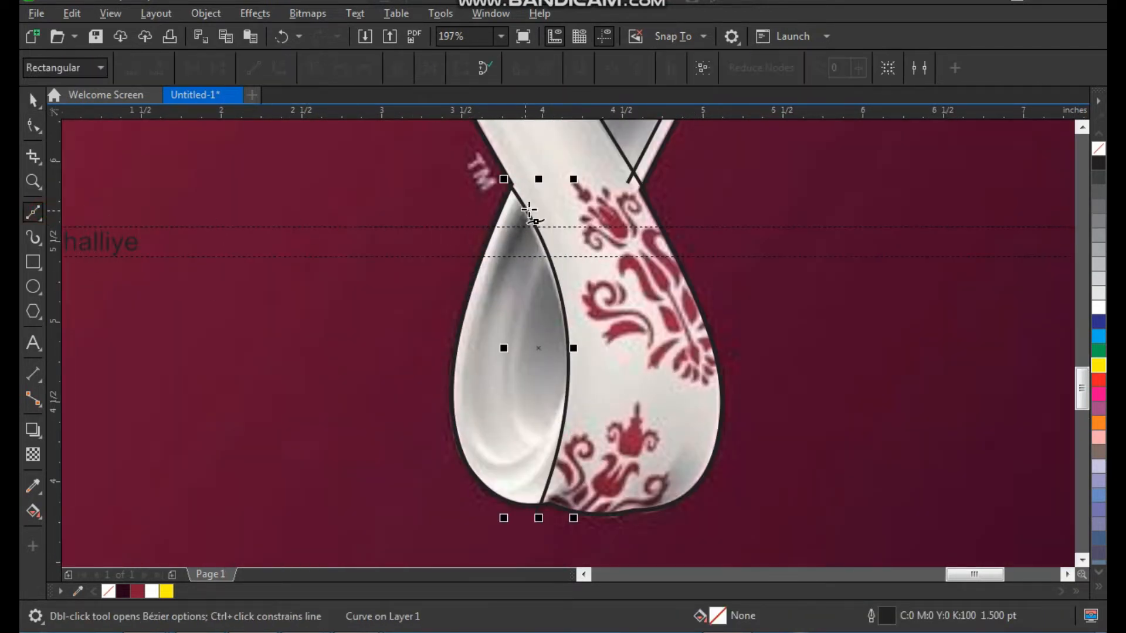
click(531, 205)
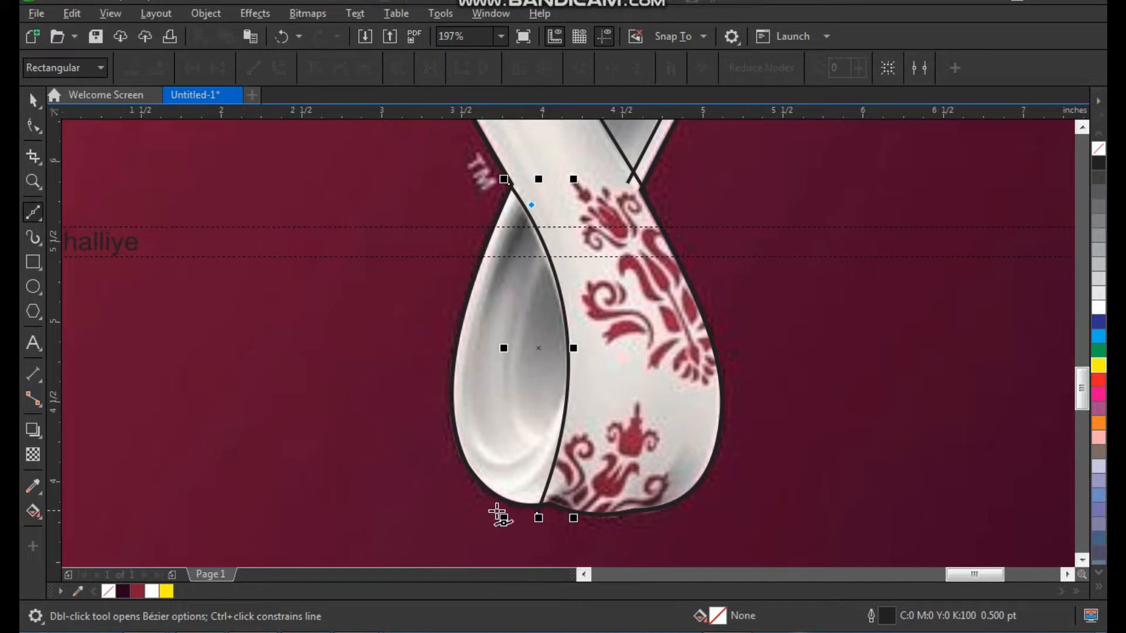
click(474, 426)
click(574, 392)
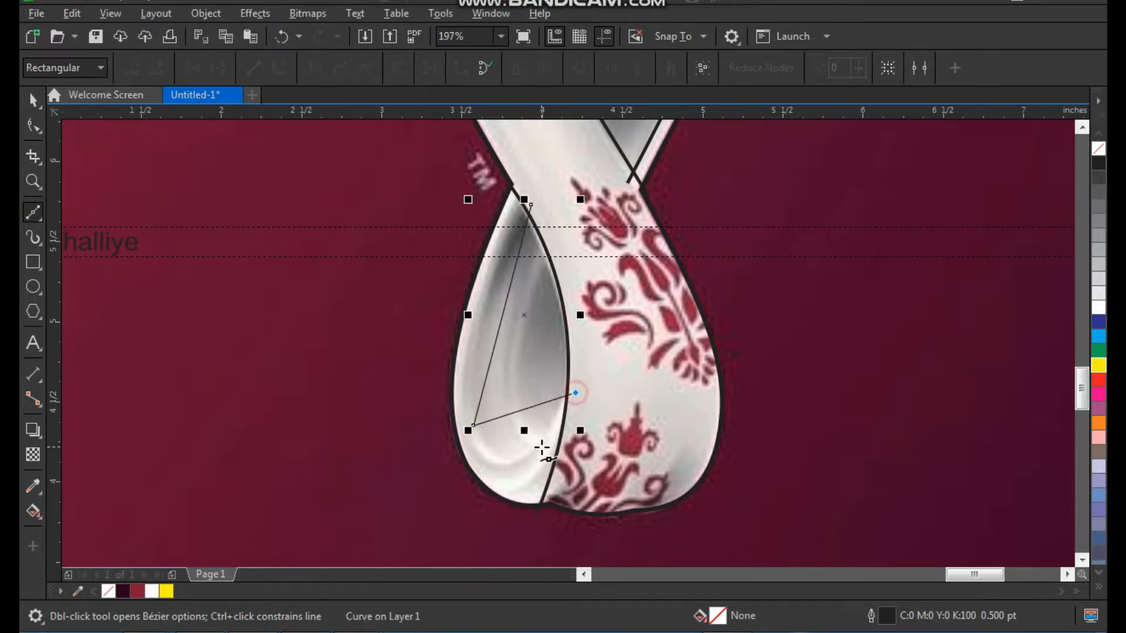
Convert the three-node path's left segment to a curve and bend it along the lower loop's inner left edge
key(space)
key(z)
drag(419, 194, 658, 505)
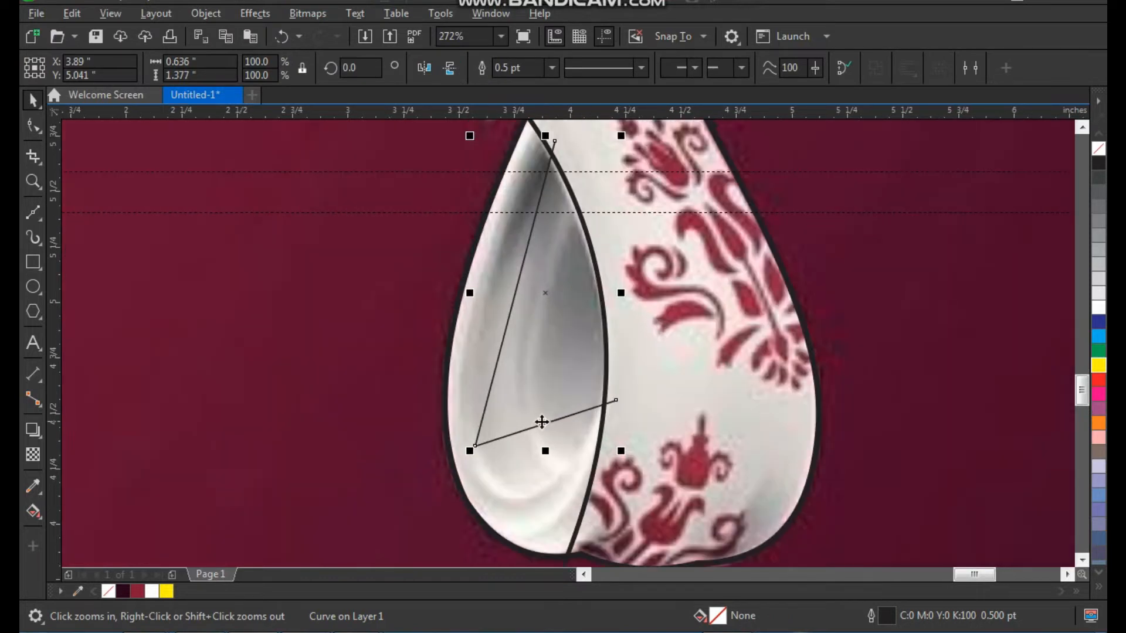
key(F10)
click(279, 68)
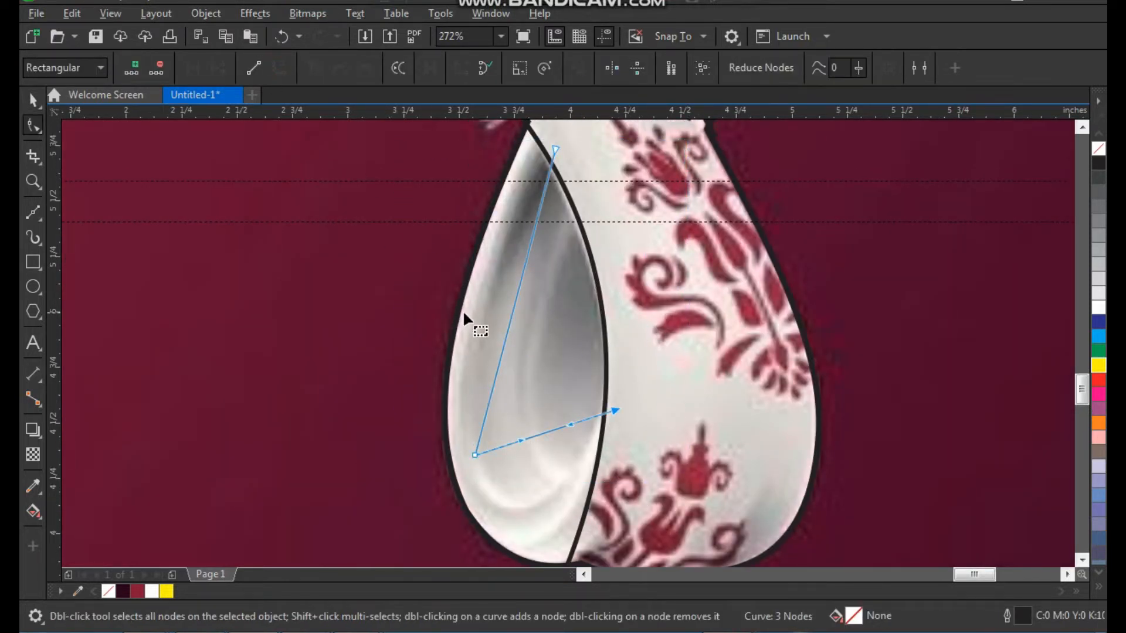
drag(512, 308, 487, 301)
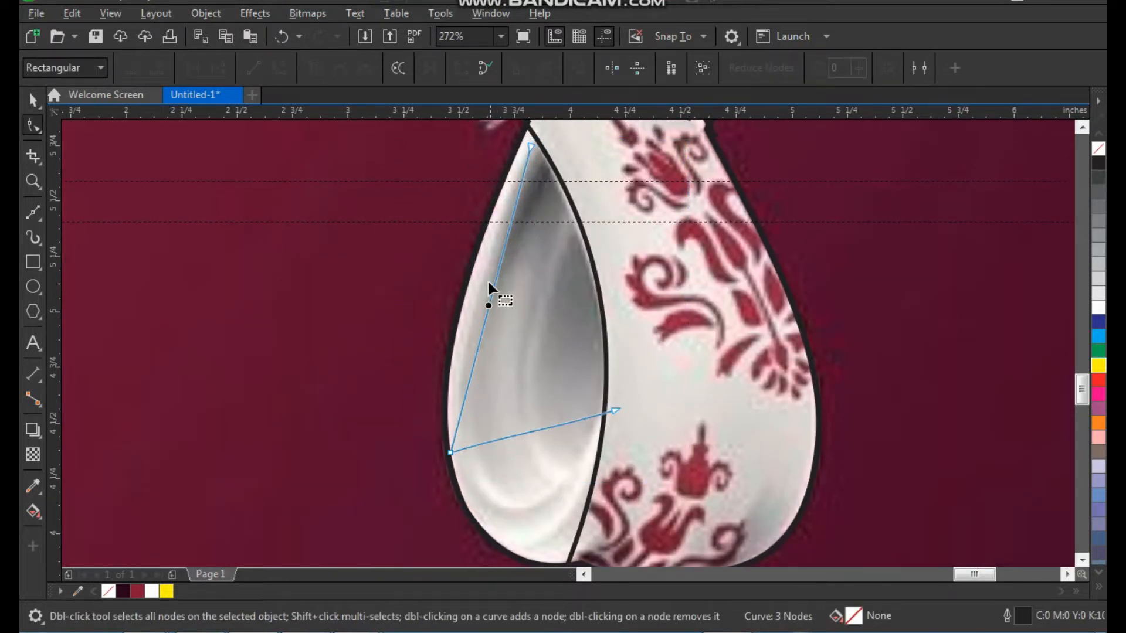
key(ctrl+z)
click(273, 69)
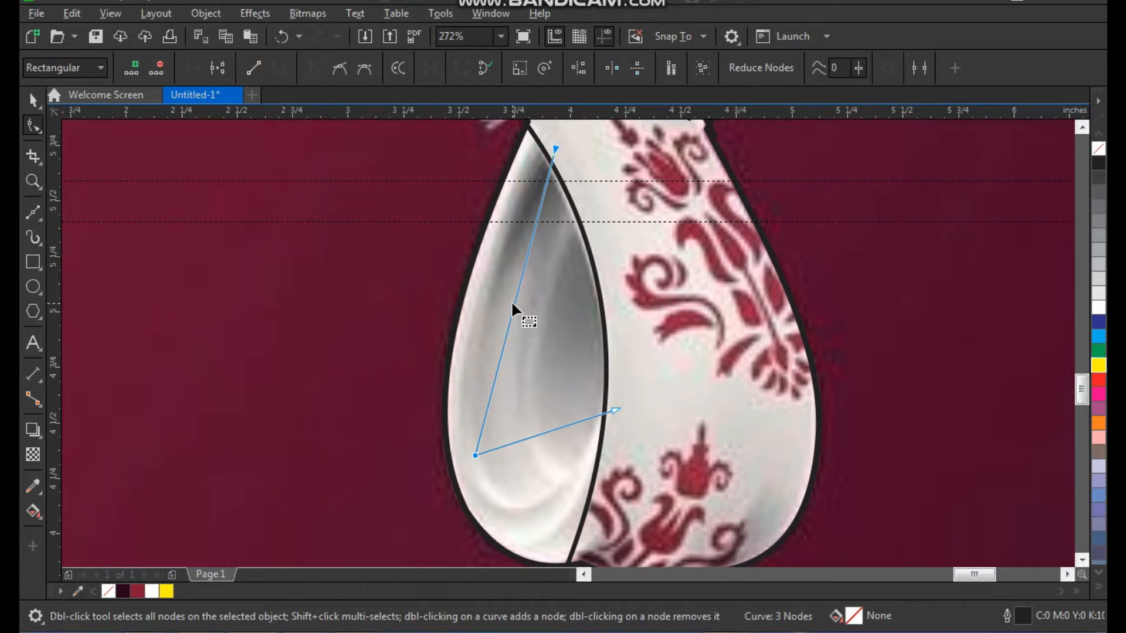
drag(512, 300, 488, 295)
Convert the path's lower segment to a curve and shape it with its handles around the lower loop's inner bottom edge
scroll(470, 390, down, 2)
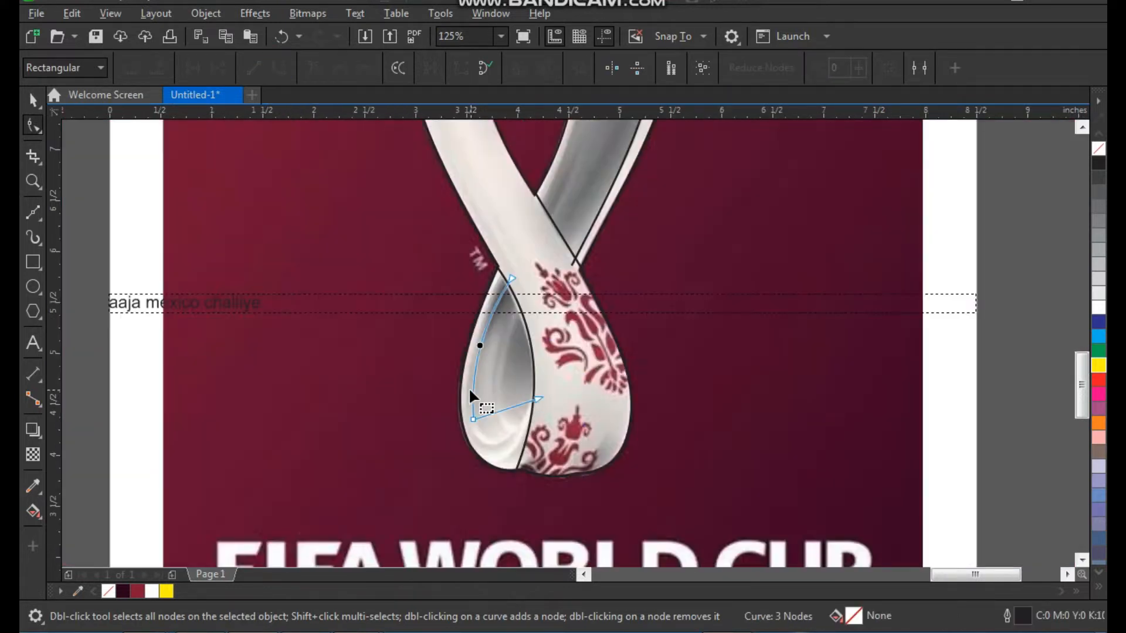
scroll(472, 390, up, 2)
click(549, 266)
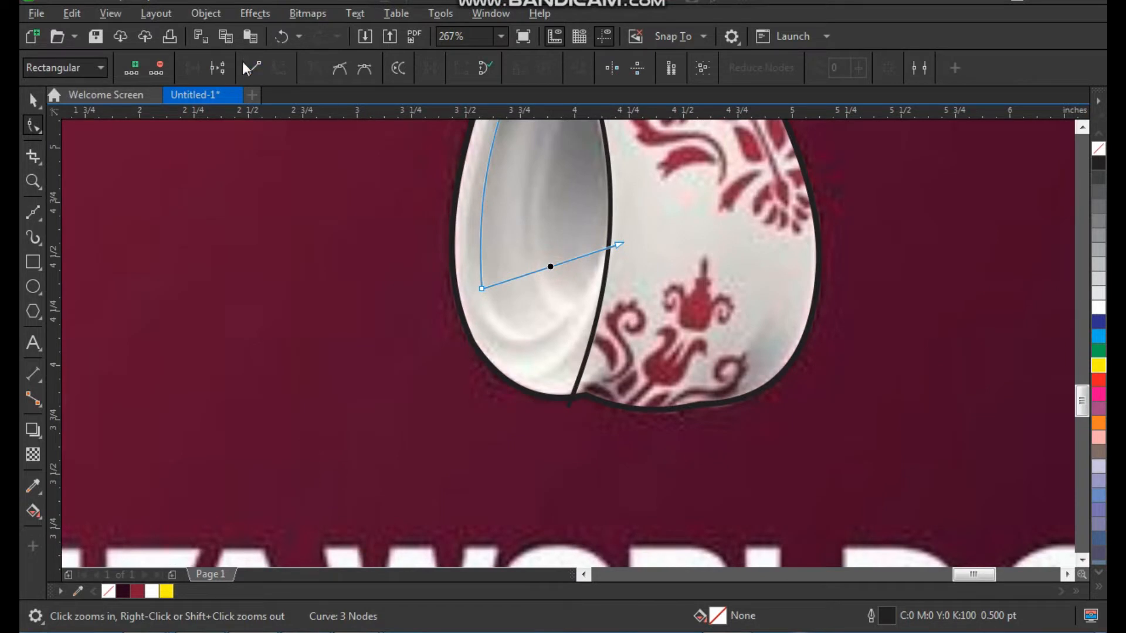
drag(549, 267, 560, 398)
drag(505, 337, 486, 353)
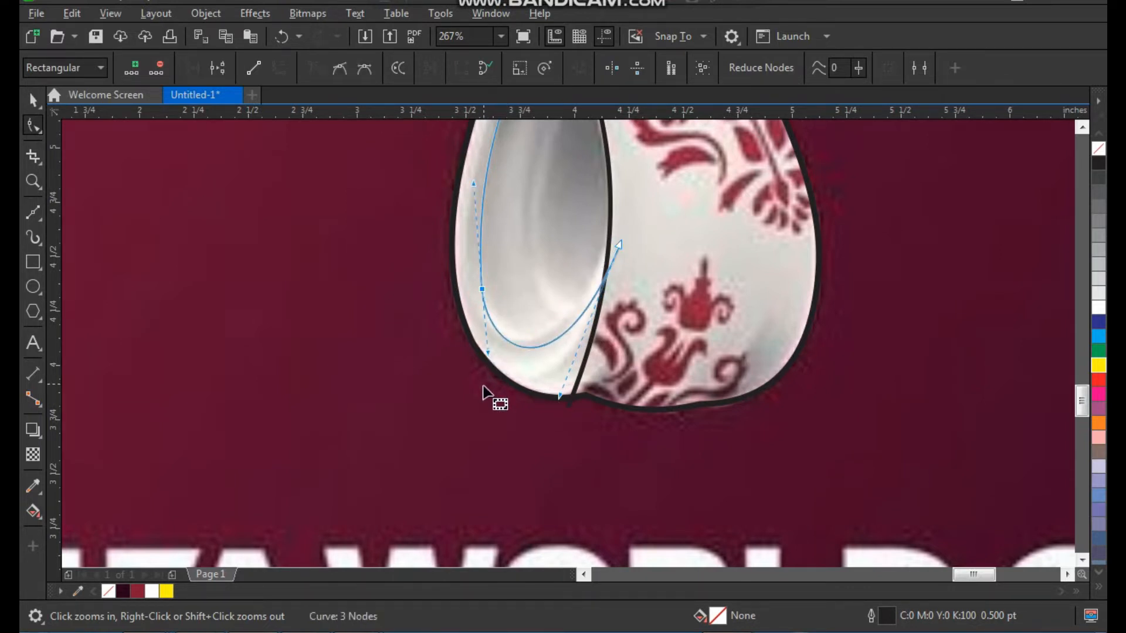
scroll(483, 387, down, 1)
key(F2)
drag(490, 336, 590, 433)
scroll(521, 420, down, 3)
Set the lower loop's inner path to a 1.5 pt outline width
key(space)
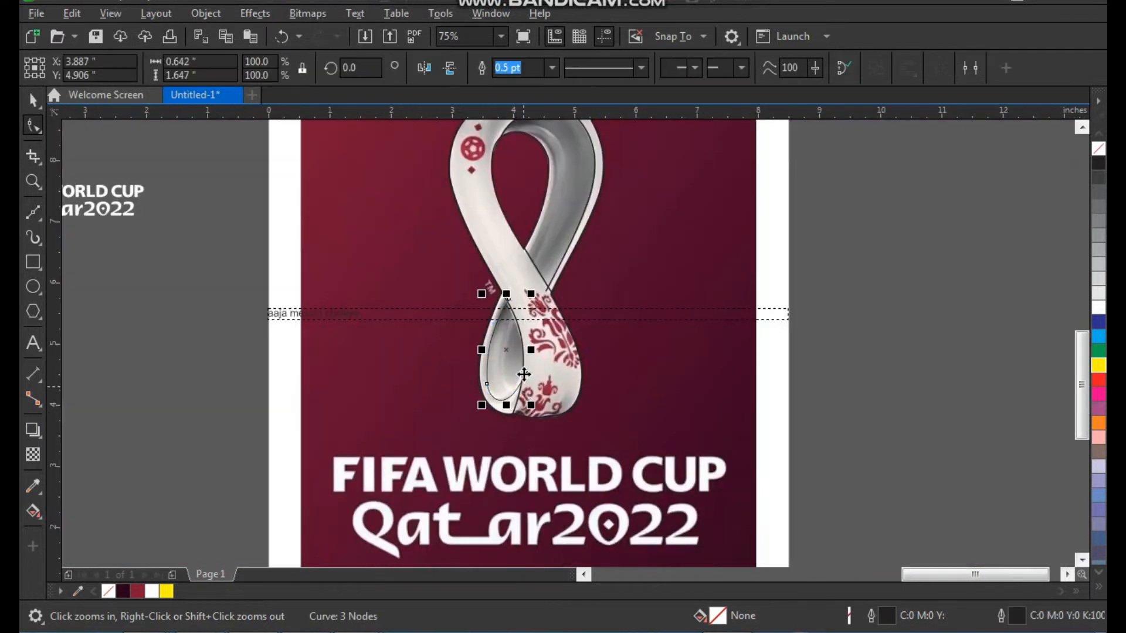
scroll(524, 395, up, 4)
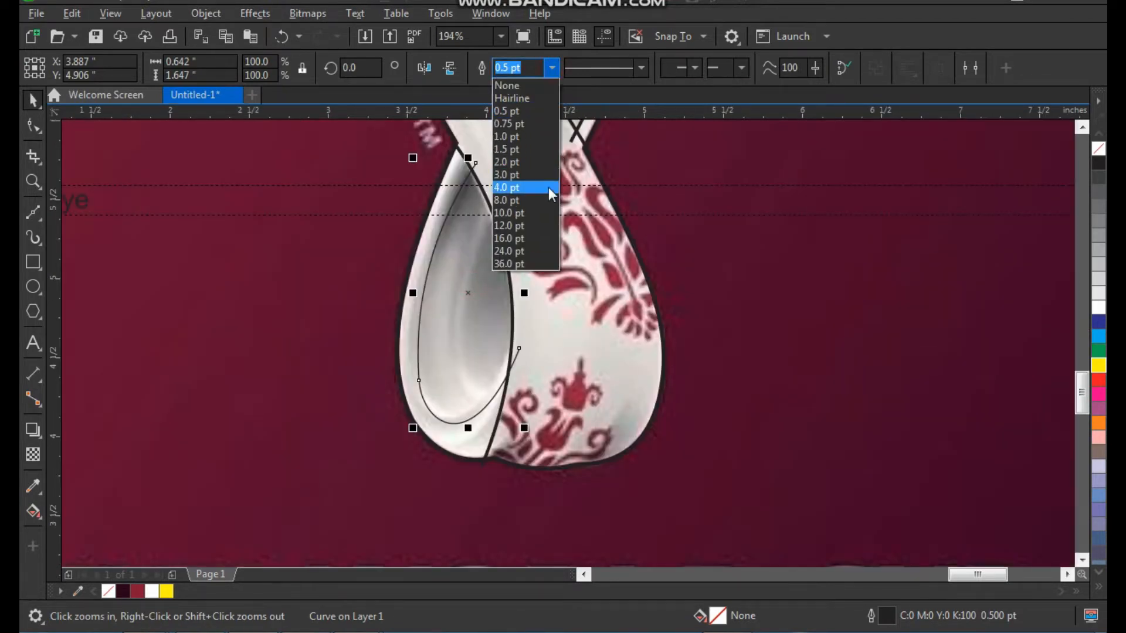
click(549, 150)
scroll(487, 410, down, 4)
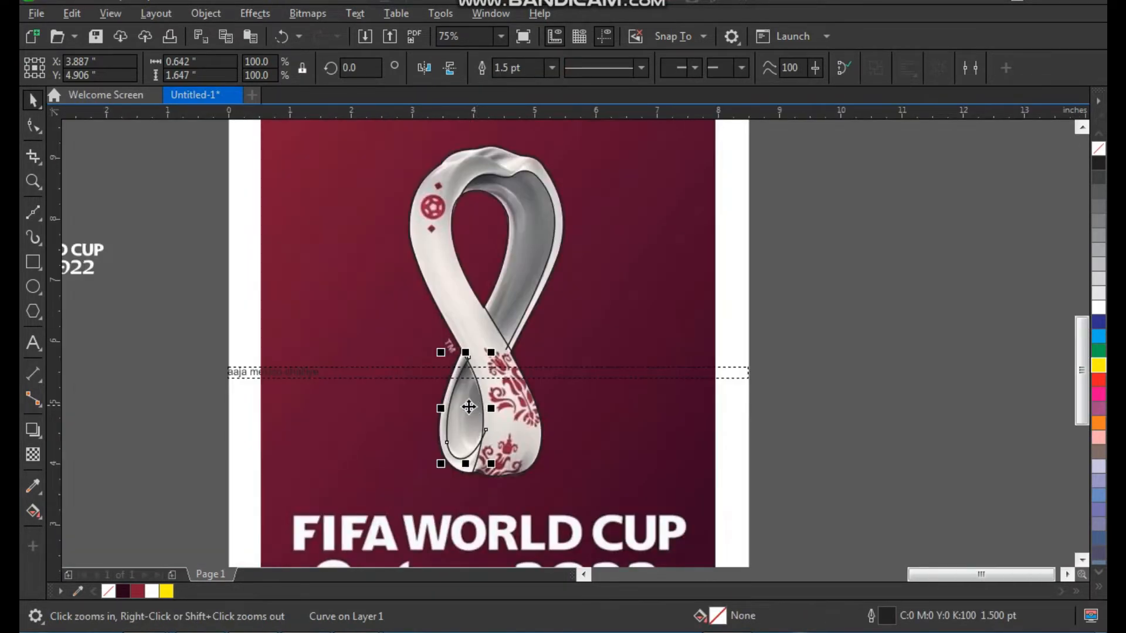
scroll(461, 187, up, 5)
scroll(473, 327, down, 7)
drag(405, 487, 410, 480)
key(shift+F2)
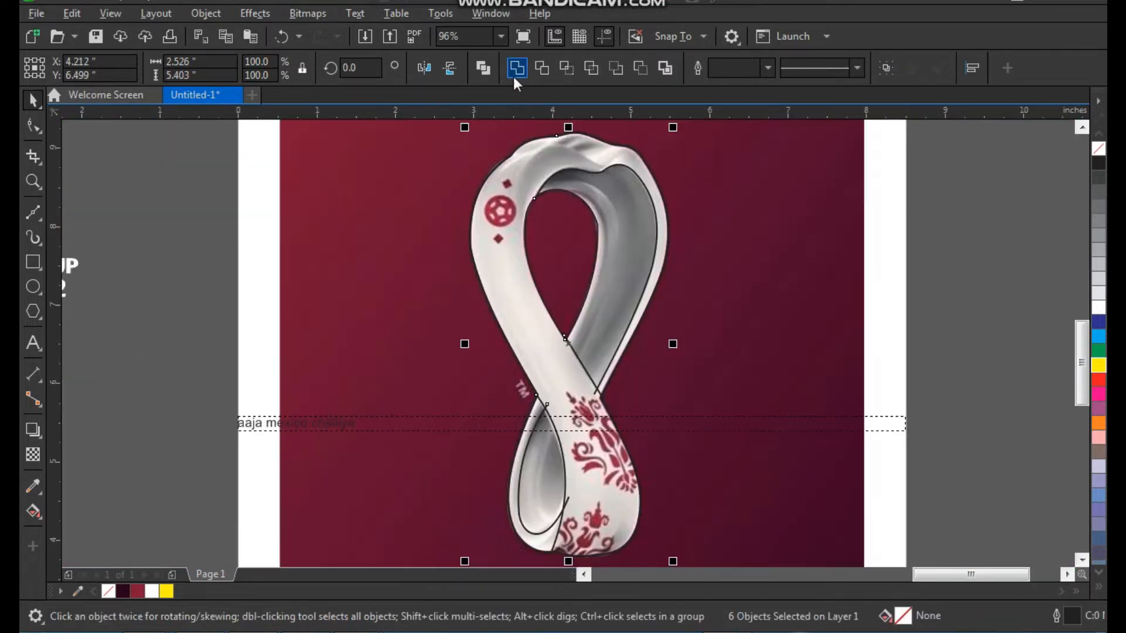
click(902, 213)
Draw a straight two-node line across the top fold from the left outer outline to the inner contour's dip, and enlarge it to 105%
key(z)
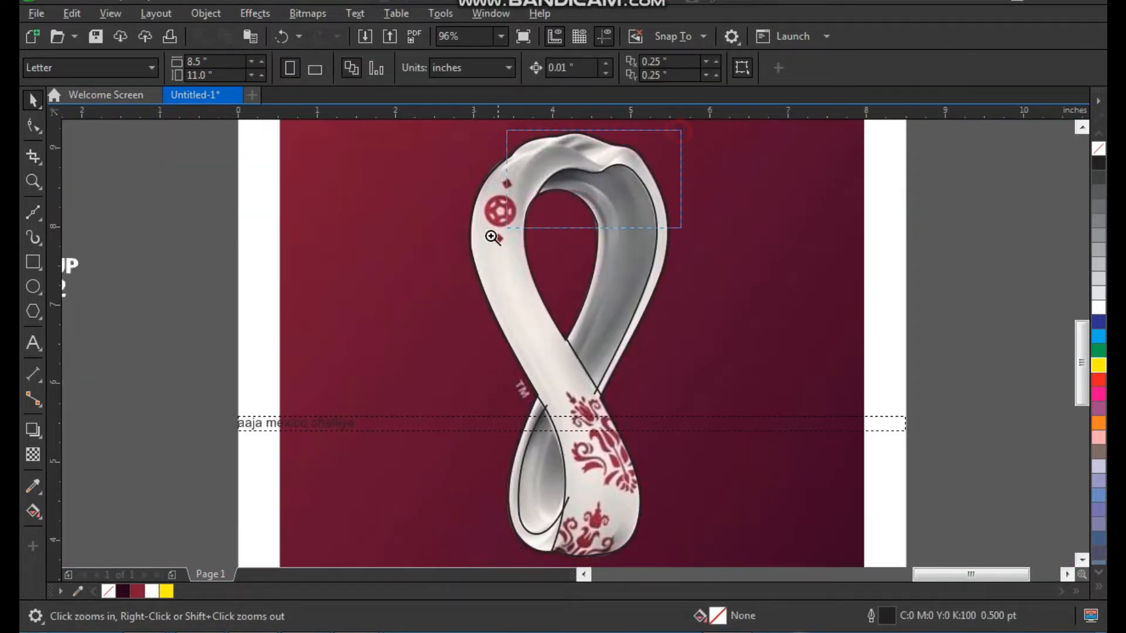
drag(524, 220, 521, 280)
drag(625, 332, 624, 331)
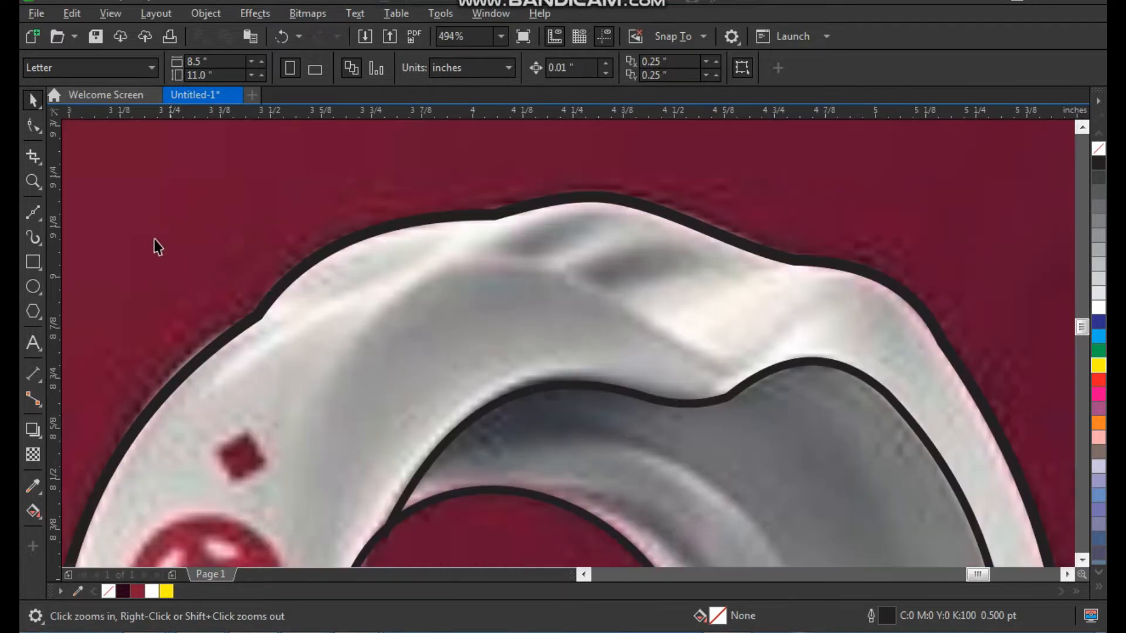
click(30, 215)
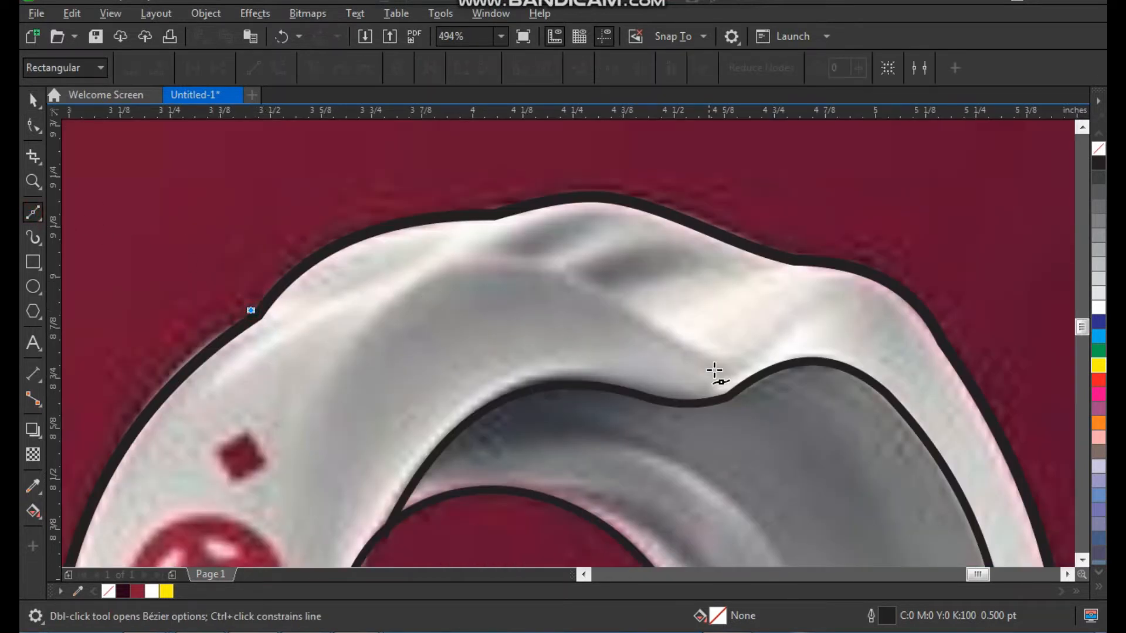
click(731, 399)
key(space)
key(F10)
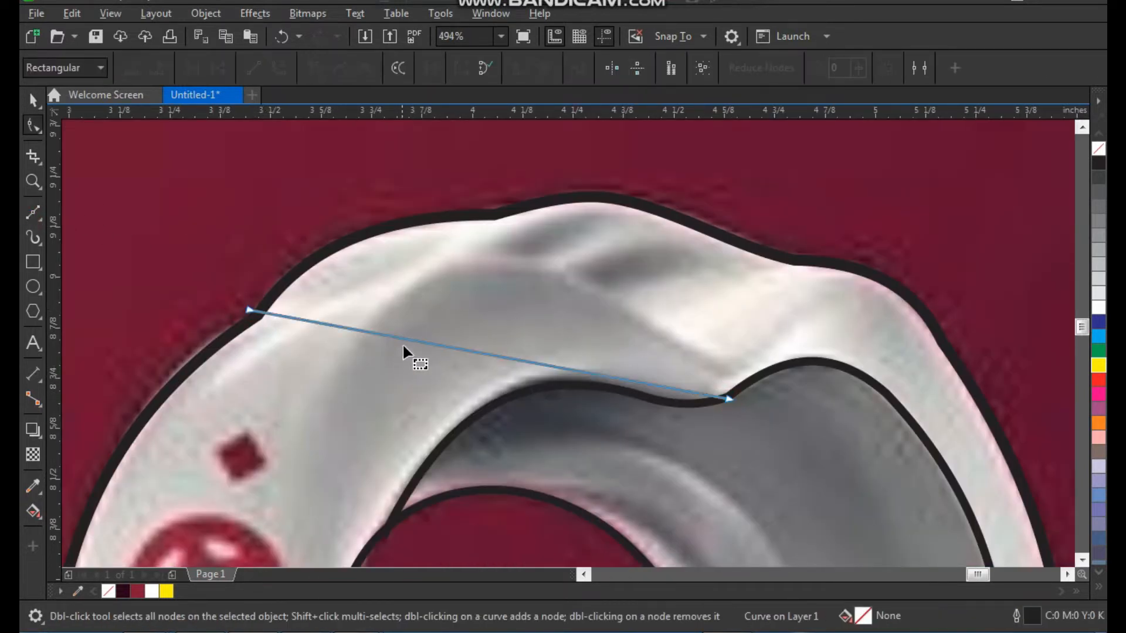
key(space)
drag(733, 405, 747, 407)
Convert the straight line to a curve and bend it upward along the edge of the emblem's top fold
key(F10)
click(458, 349)
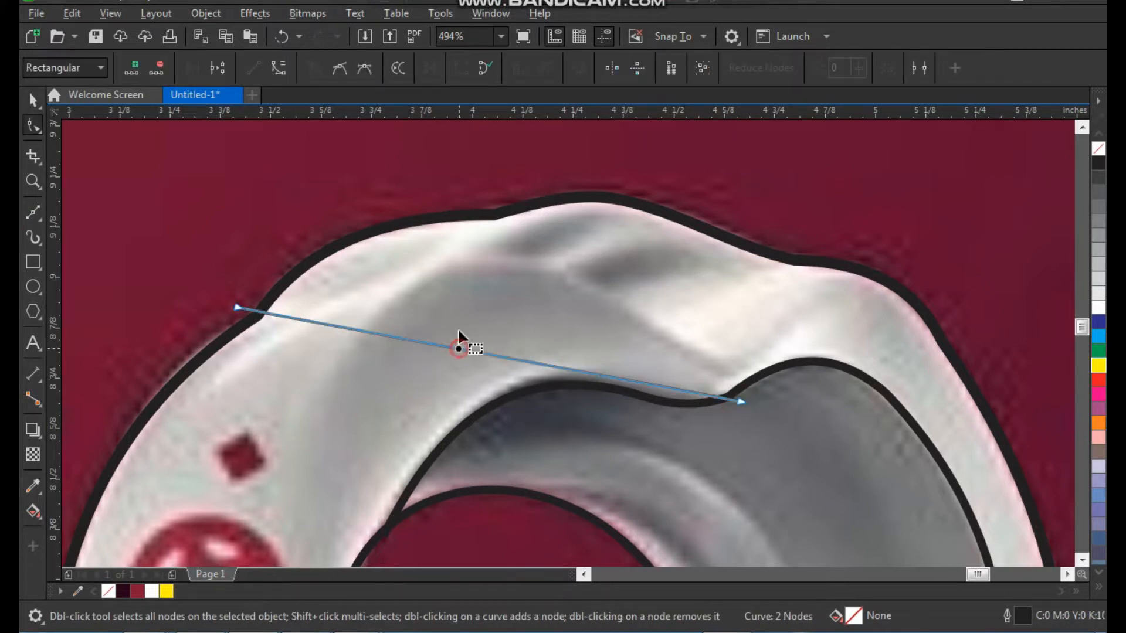
drag(572, 376, 527, 221)
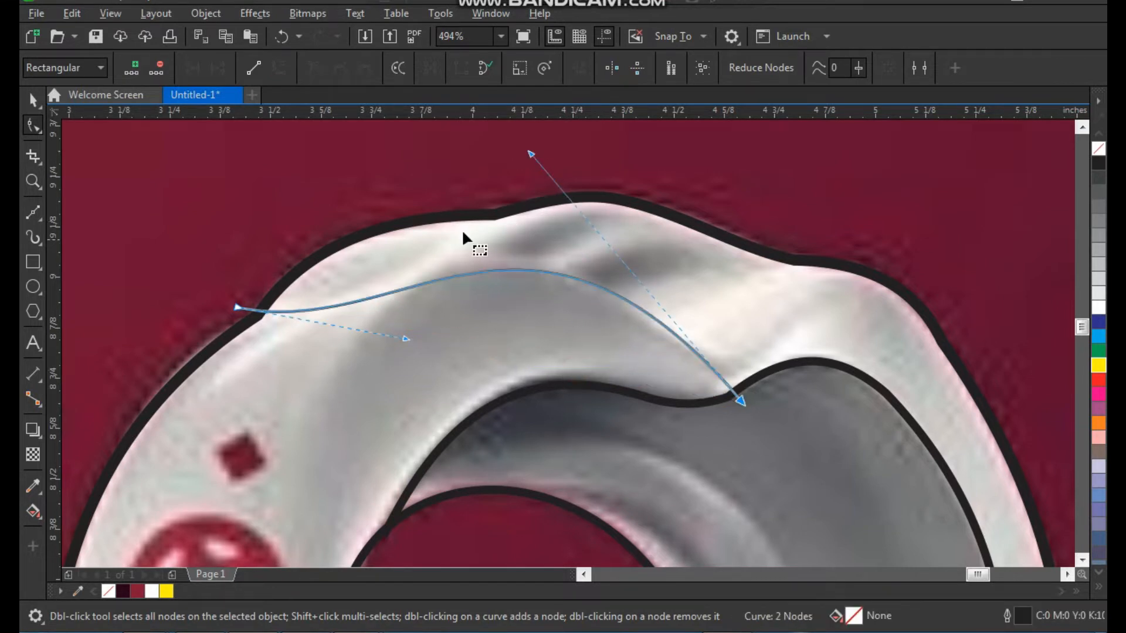
scroll(463, 236, down, 2)
key(space)
Smart-fill the upper front ribbon region with blue C40 M20 Y0 K40
scroll(494, 230, down, 1)
scroll(451, 354, up, 1)
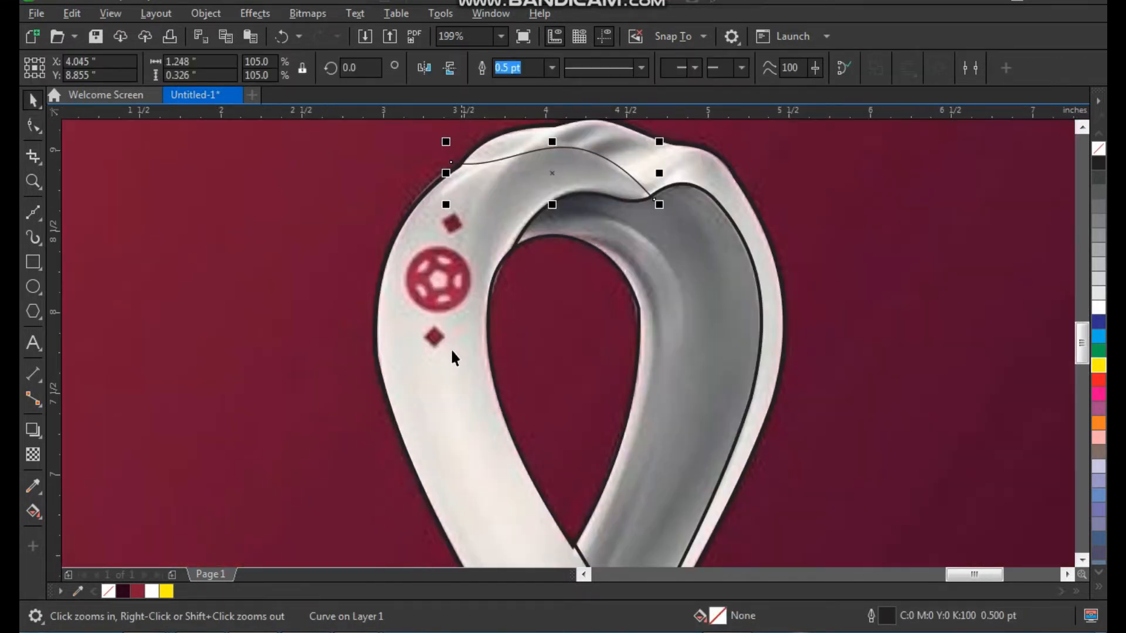
scroll(543, 275, down, 3)
scroll(512, 460, up, 2)
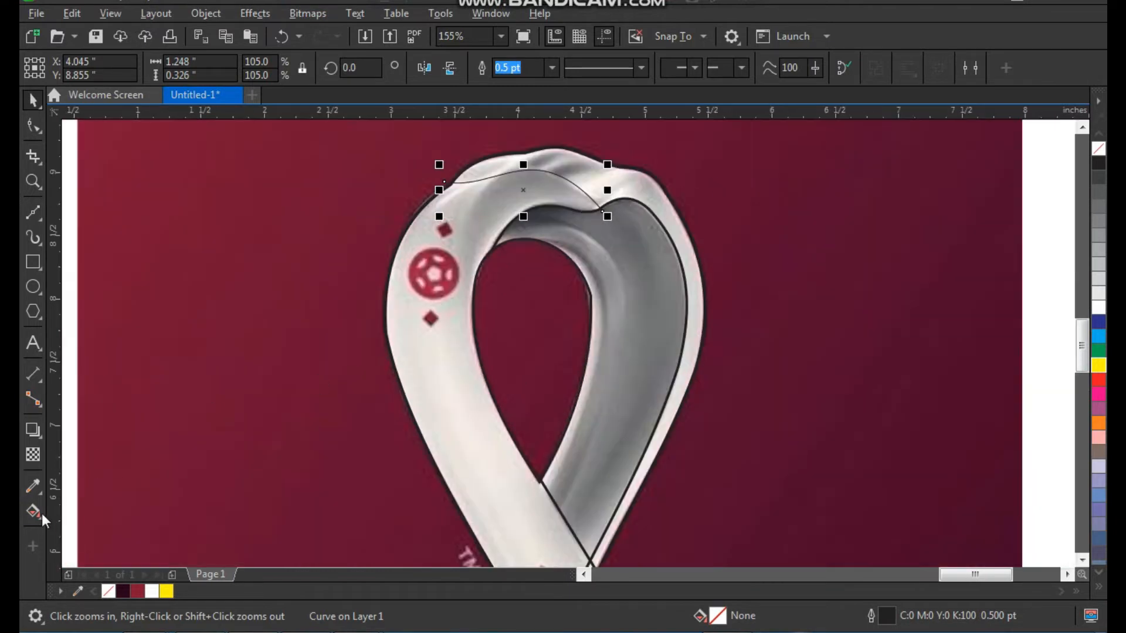
click(35, 513)
click(88, 528)
click(440, 316)
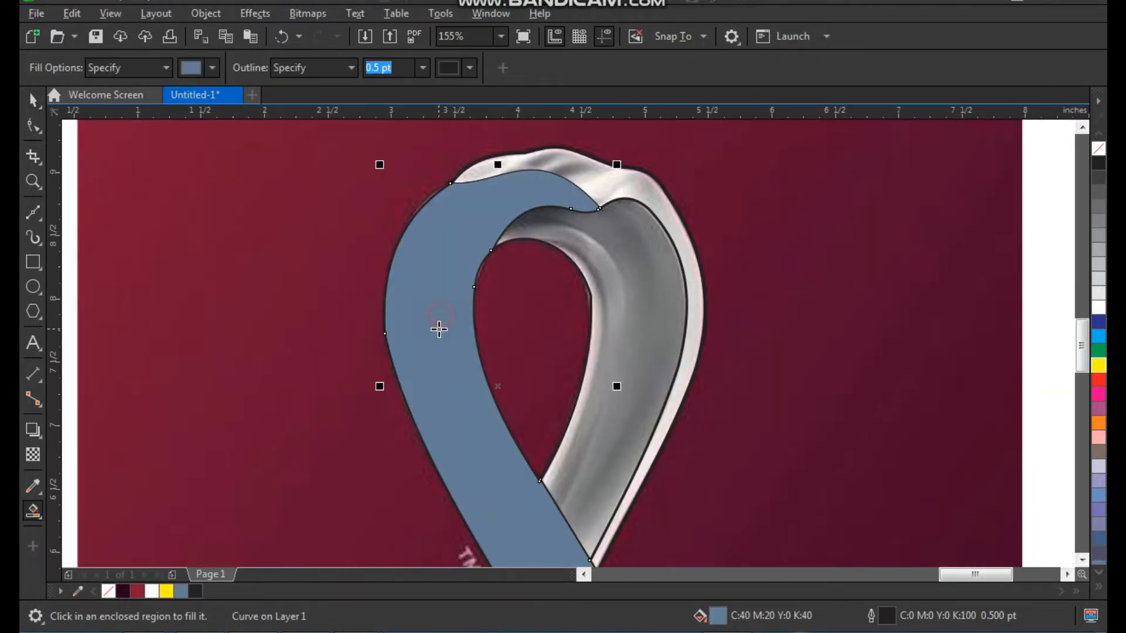
Smart-fill the top fold, the upper loop's right inner surface and the lower front ribbon with the same blue
scroll(428, 322, down, 2)
scroll(523, 244, up, 4)
click(547, 344)
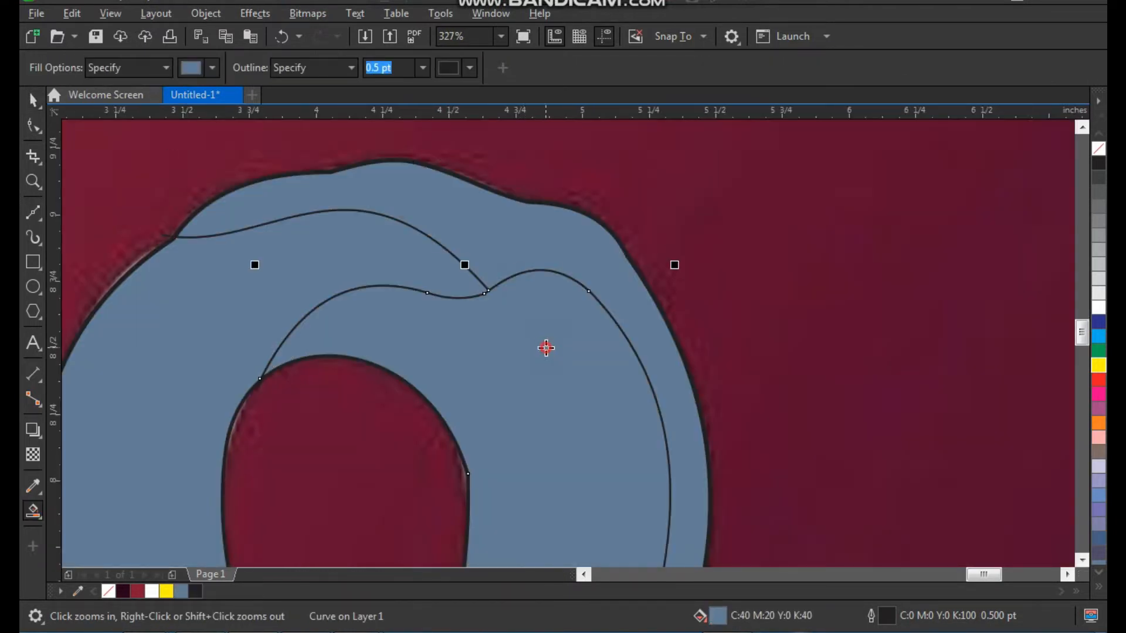
scroll(540, 312, down, 4)
scroll(543, 538, up, 4)
click(565, 347)
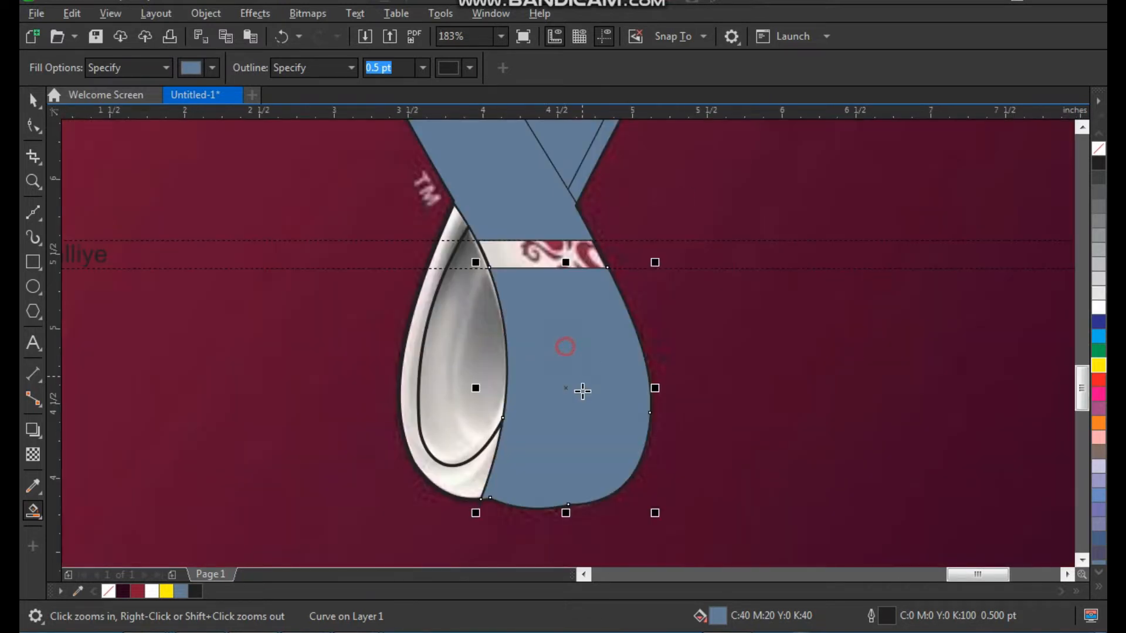
Try to smart-fill the remaining band across the front ribbon while the text frame still crosses it
scroll(587, 299, up, 4)
click(598, 304)
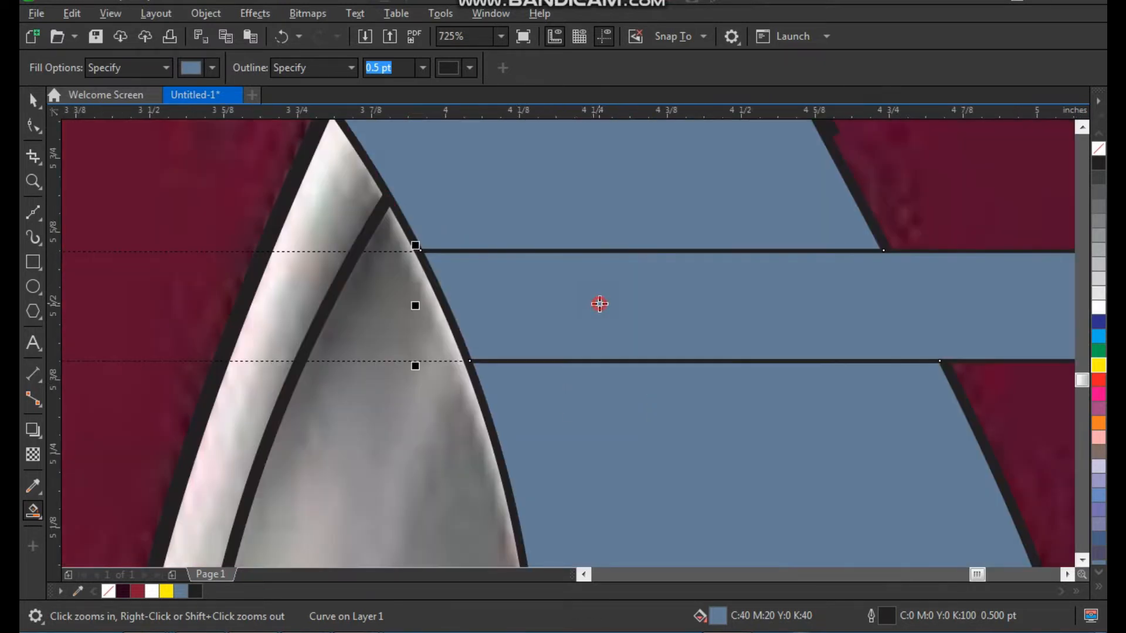
scroll(540, 281, down, 4)
scroll(521, 272, up, 4)
key(space)
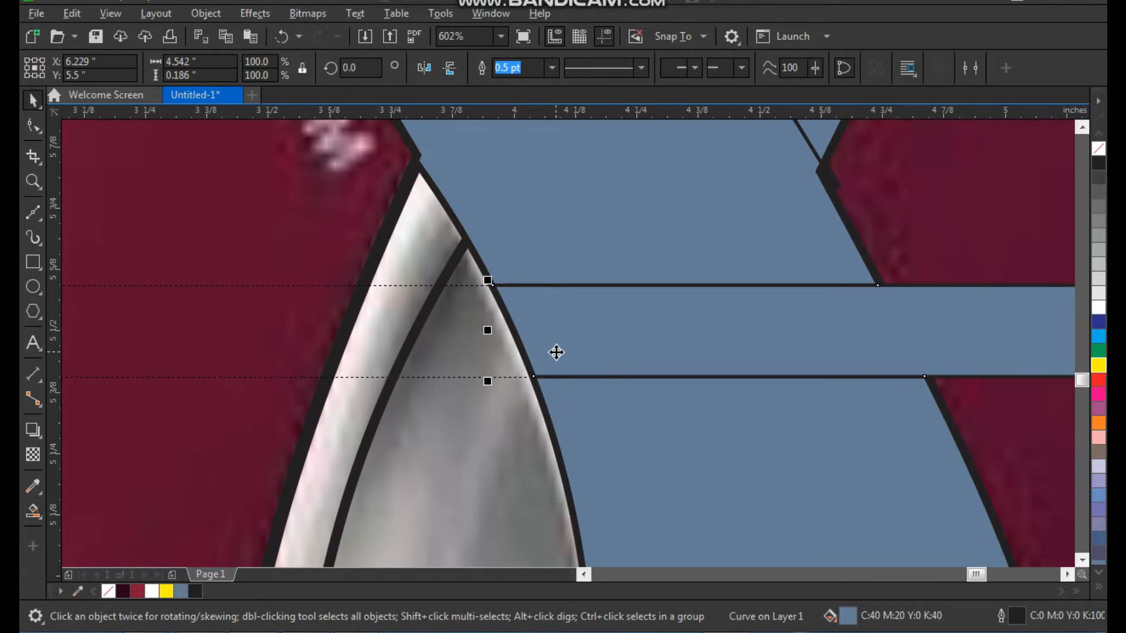
key(ctrl+z)
Remove the "aaja mexico challiye" text object crossing the emblem and smart-fill the remaining band of the front ribbon
scroll(495, 299, down, 3)
scroll(624, 319, up, 1)
scroll(702, 305, down, 4)
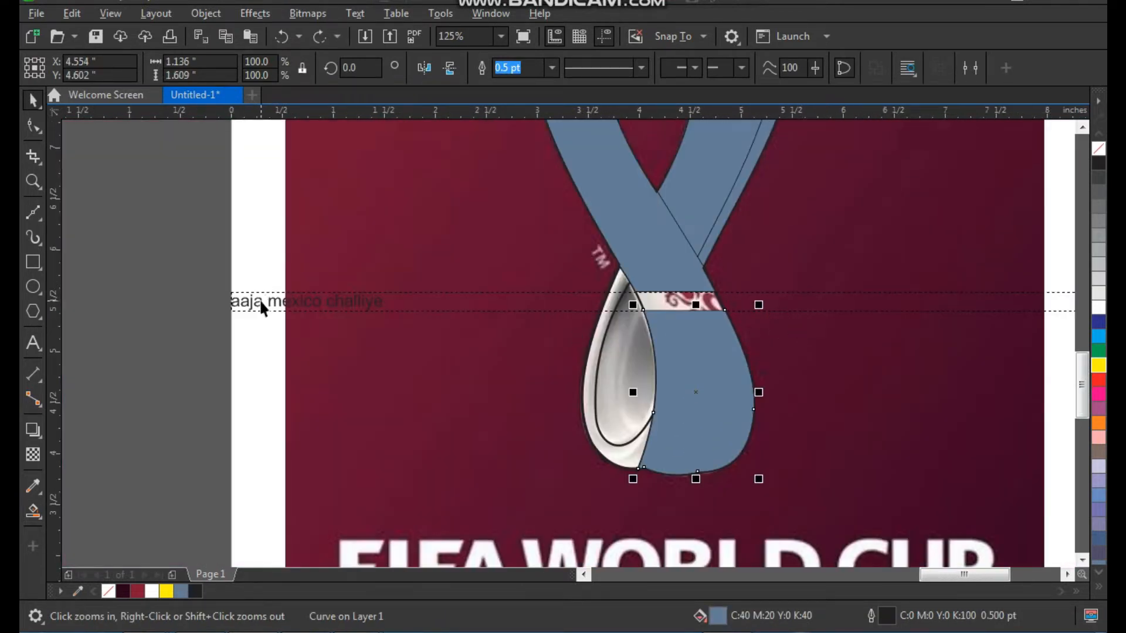
drag(271, 302, 268, 316)
key(Escape)
key(z)
drag(643, 251, 738, 353)
click(33, 511)
click(469, 356)
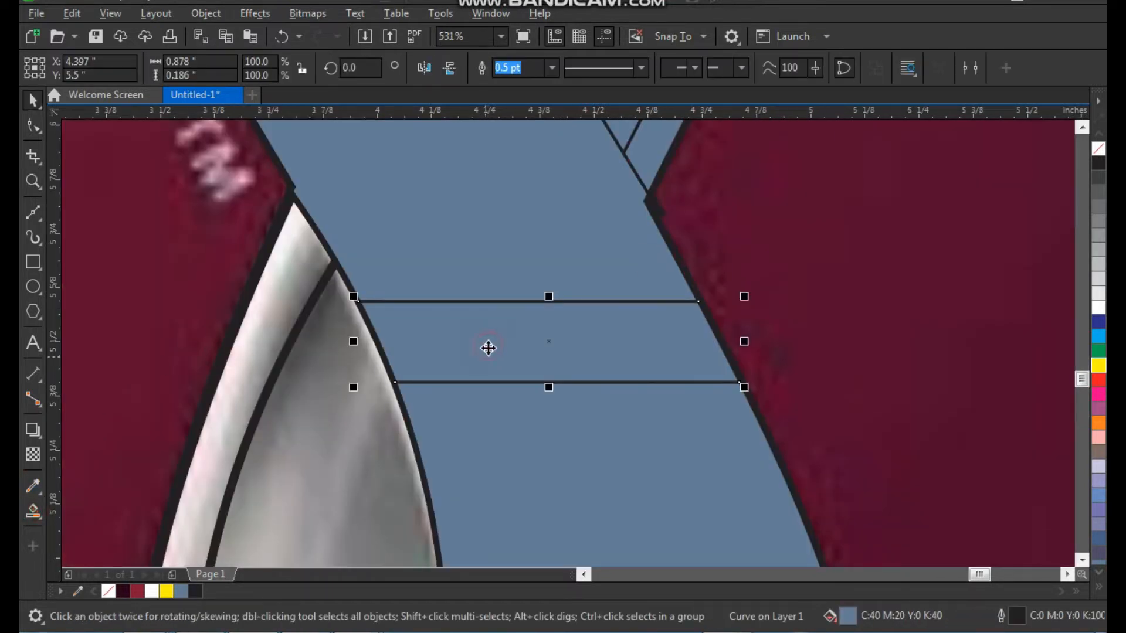
Smart-fill the lower loop's outer rim and its inner surface with the same blue
scroll(484, 334, down, 4)
scroll(358, 443, up, 2)
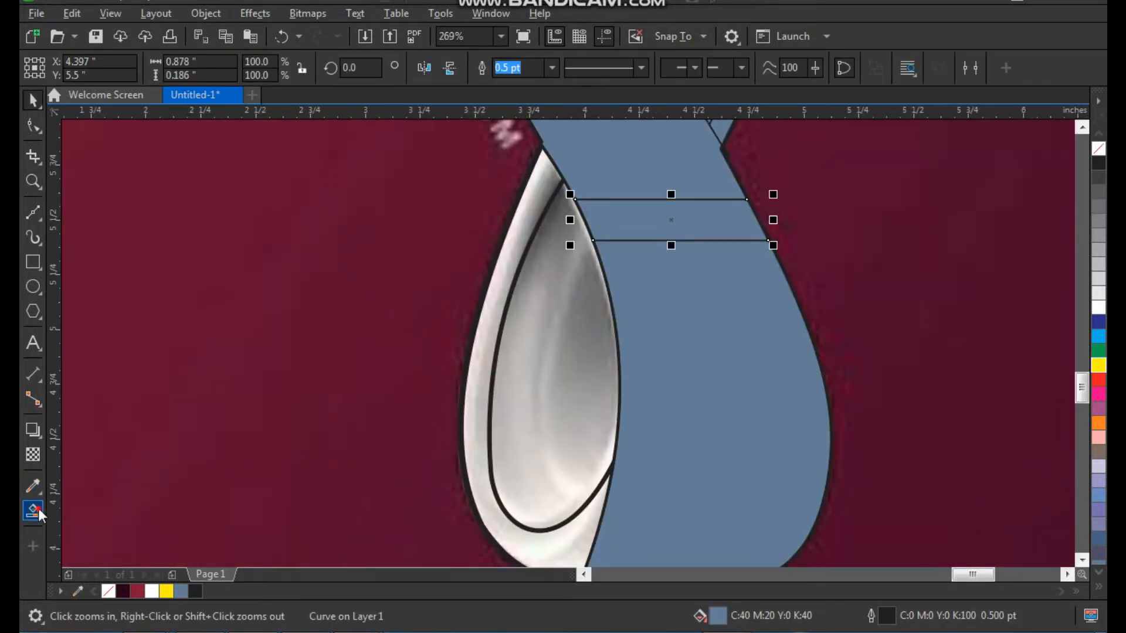
click(35, 508)
click(557, 543)
click(558, 445)
key(space)
Weld the upper, middle and lower pieces of the front ribbon into one shape
scroll(542, 419, down, 4)
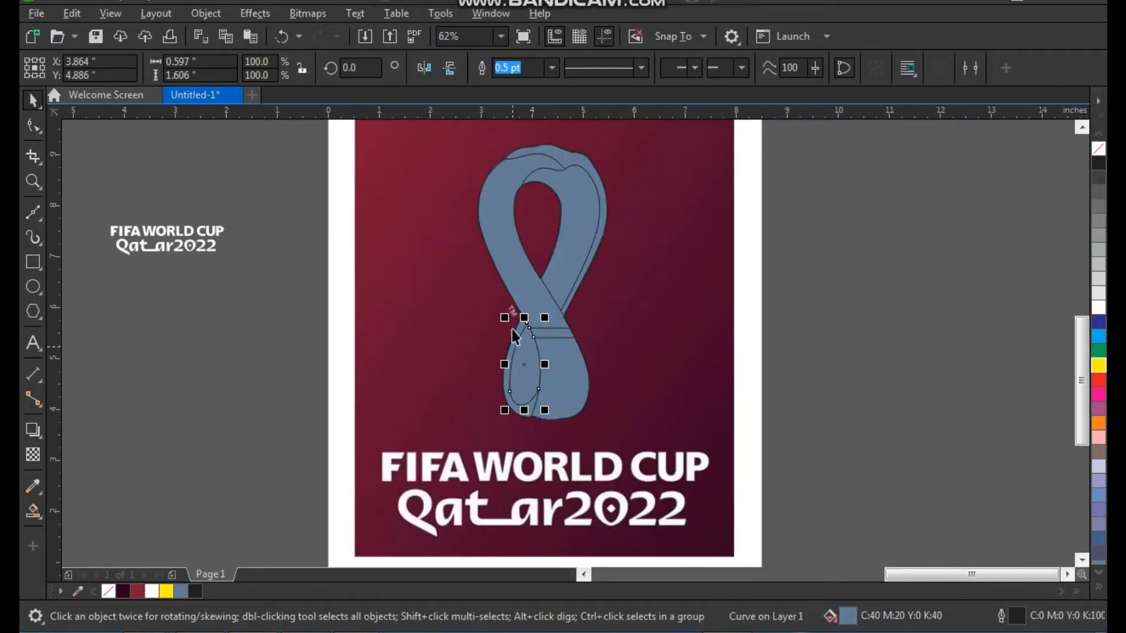
scroll(569, 348, up, 3)
shift+click(539, 401)
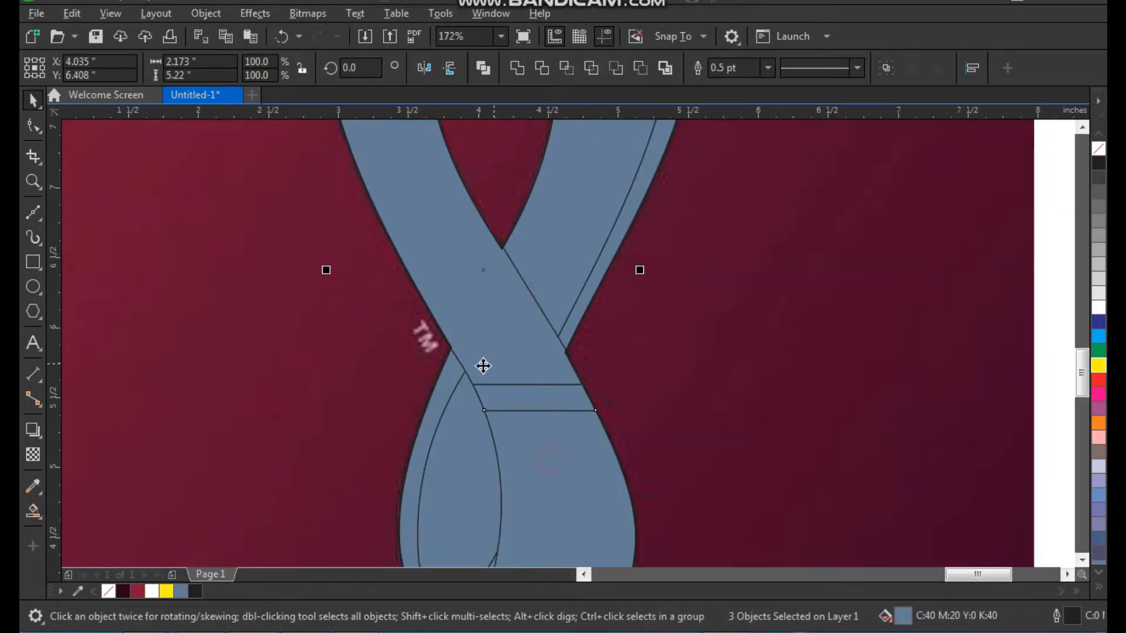
scroll(483, 366, down, 4)
scroll(402, 364, up, 2)
click(523, 69)
scroll(617, 242, down, 3)
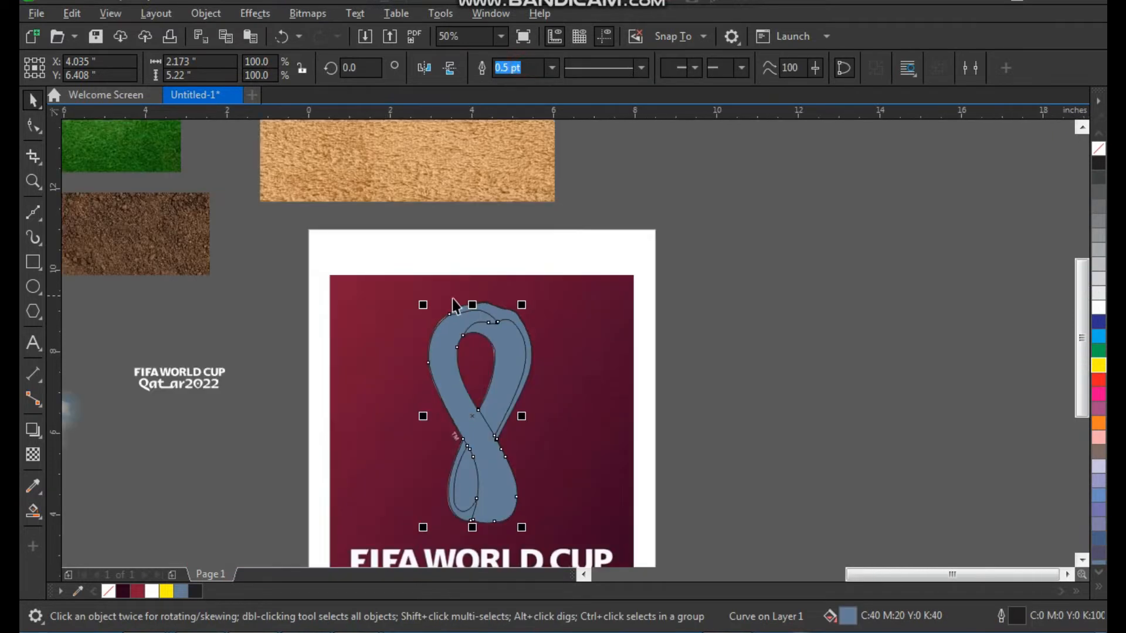
scroll(617, 242, up, 3)
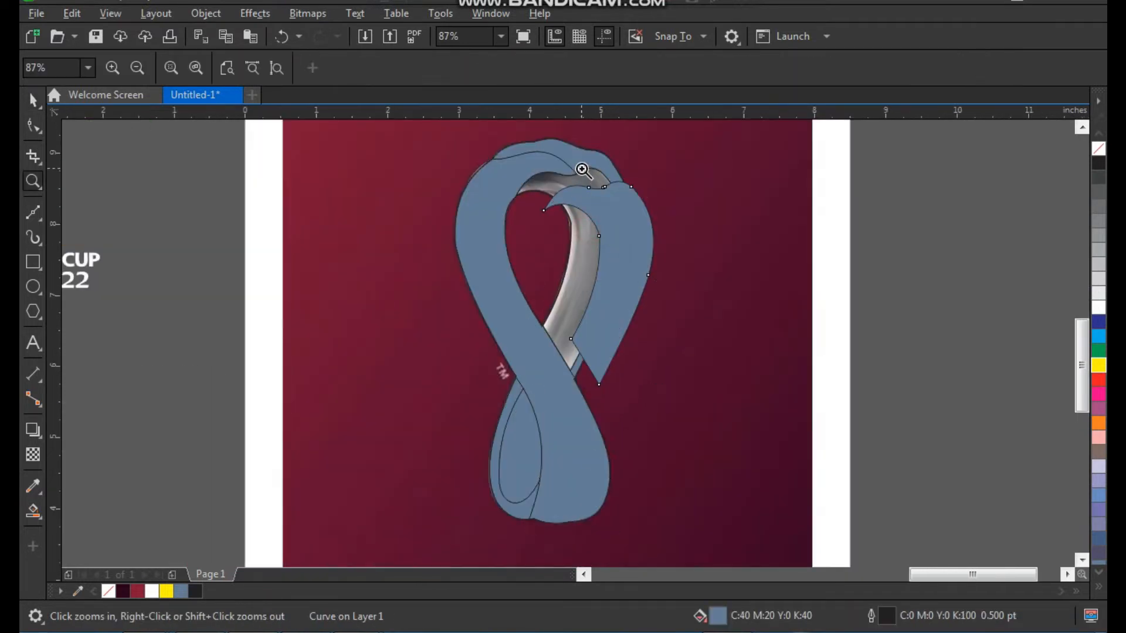
Undo the trial moves and the trial deletion of emblem pieces
key(ctrl+z)
key(ctrl+z)
key(ctrl+z)
key(ctrl+z)
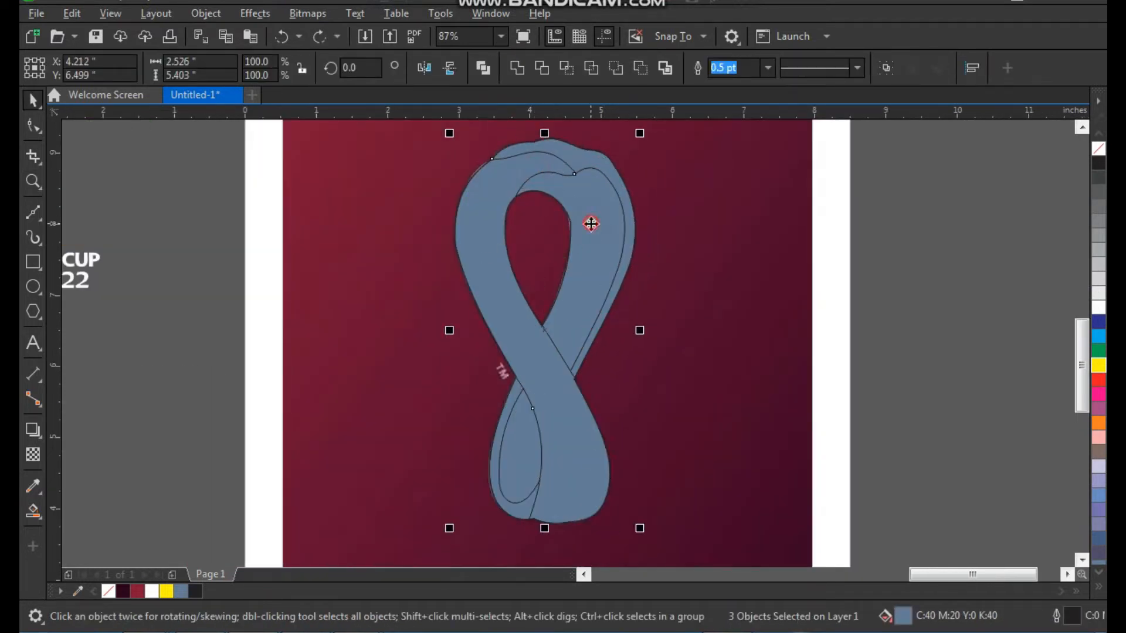
drag(571, 319, 551, 312)
key(ctrl+z)
key(Delete)
key(ctrl+z)
Move the five filled emblem pieces off the reference image and delete the image together with the traced contours
drag(571, 463, 294, 475)
scroll(299, 370, down, 3)
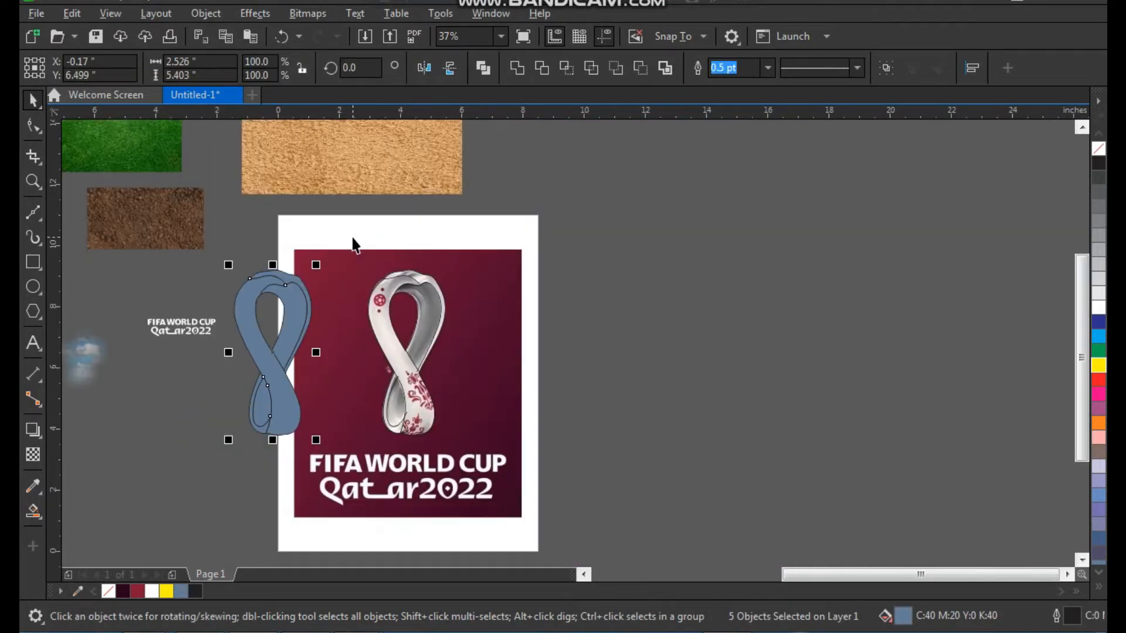
drag(481, 438, 478, 431)
click(416, 398)
drag(417, 398, 564, 351)
key(Delete)
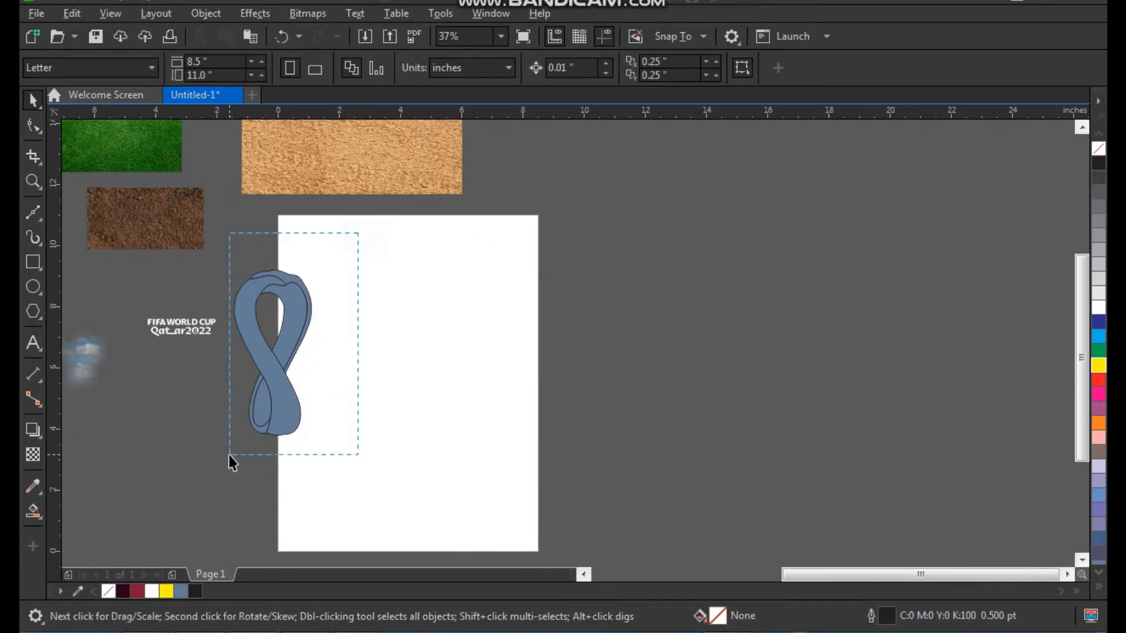
Centre the five filled pieces on the page as one group and enlarge the group to 118.1%
drag(228, 455, 230, 455)
key(p)
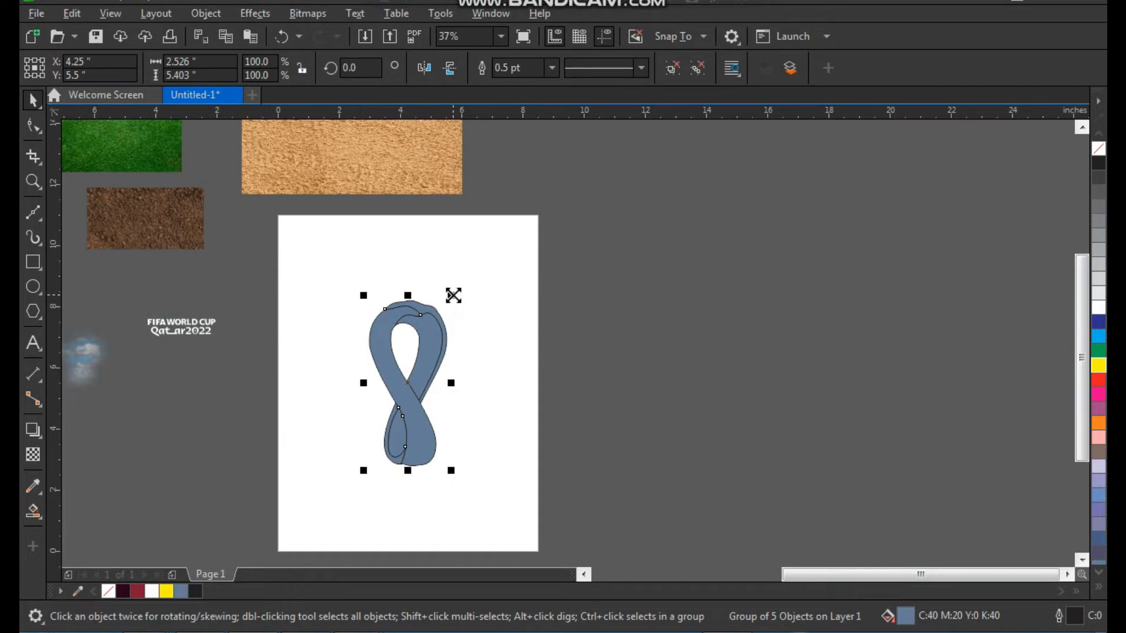
drag(453, 295, 461, 280)
click(565, 331)
key(F2)
drag(583, 178, 240, 565)
click(310, 405)
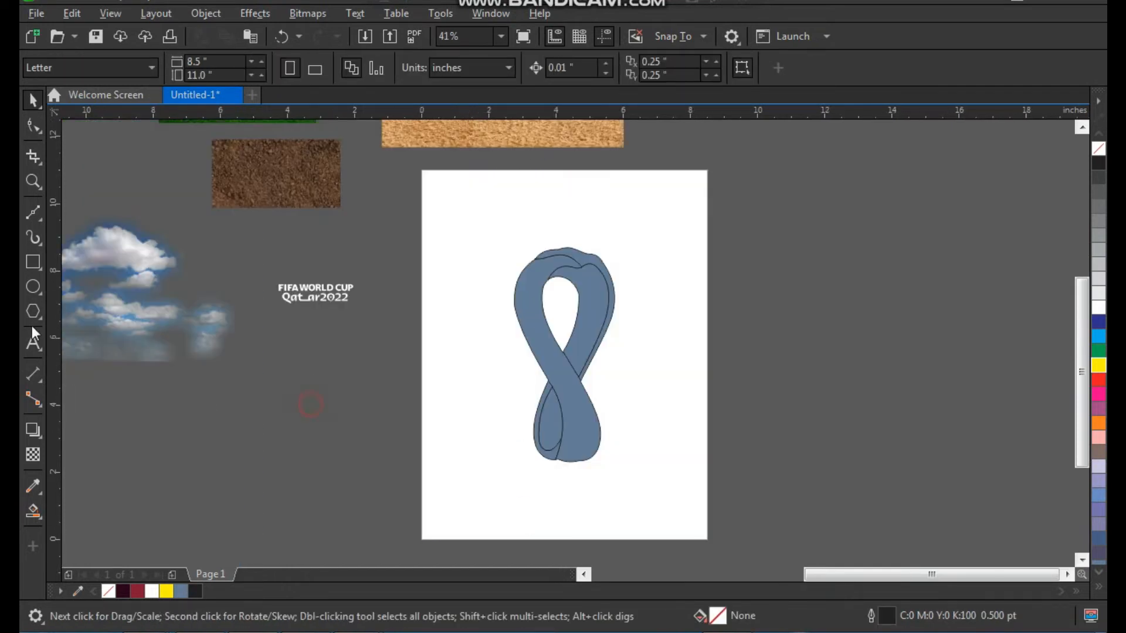
Draw a background rectangle about 6.9 by 10.25 inches, centred on the page around the emblem
click(34, 261)
drag(438, 182, 670, 525)
key(space)
click(717, 402)
Enlarge the emblem group to 137.1% and move it slightly higher inside the rectangle
click(604, 302)
drag(603, 301, 617, 299)
click(706, 238)
drag(703, 215, 504, 475)
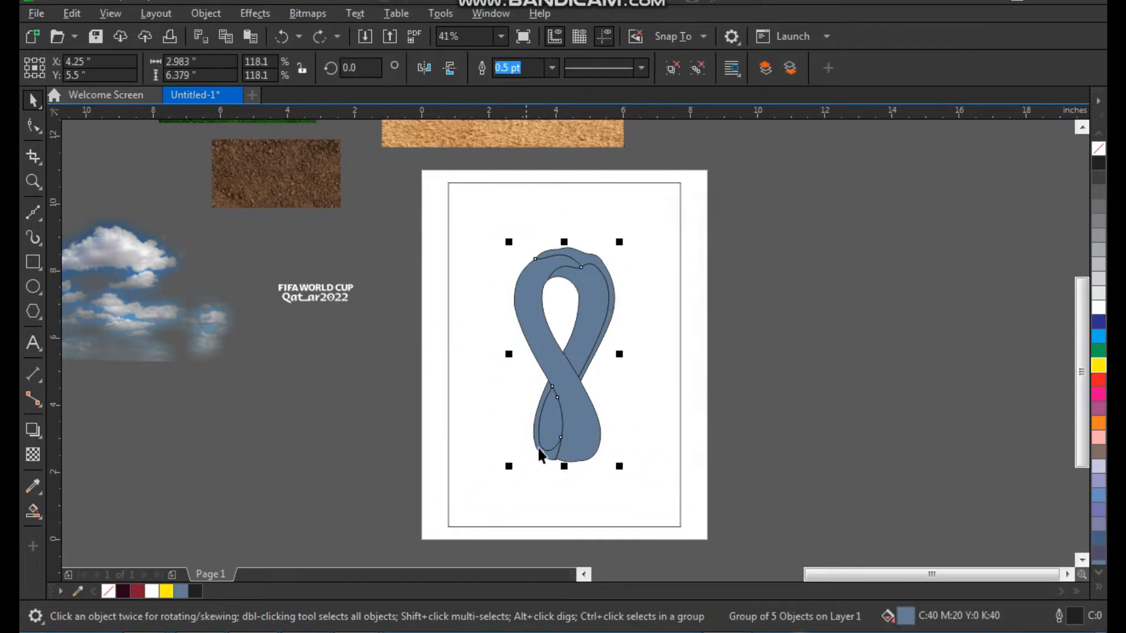
drag(620, 241, 627, 224)
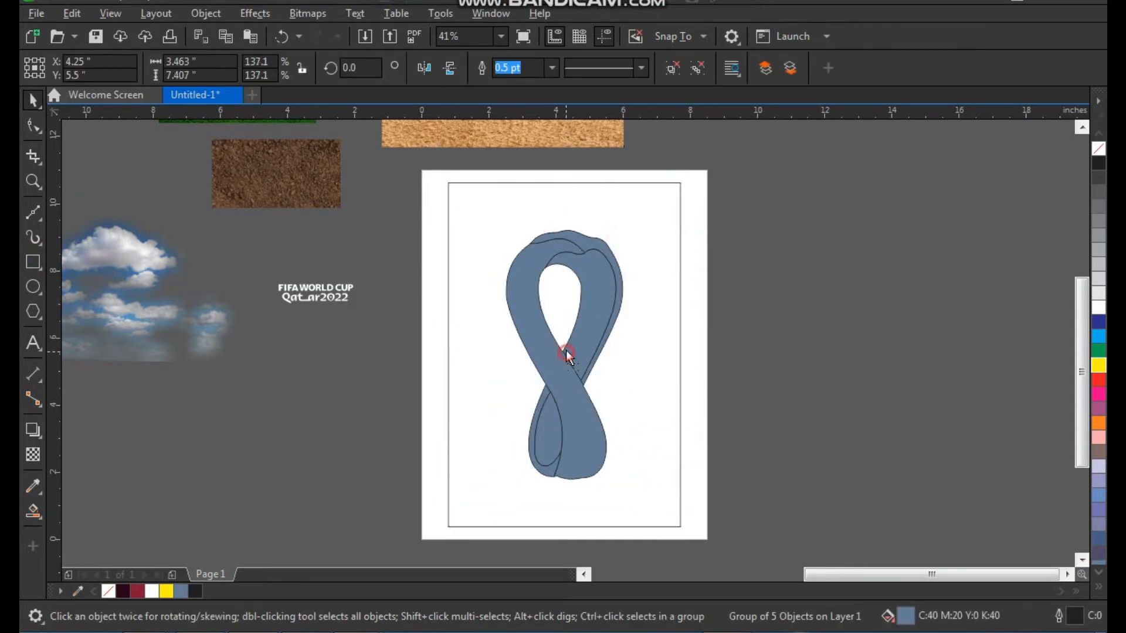
drag(565, 352, 565, 335)
Fill the background rectangle with dark maroon R40 G2 B25
click(662, 343)
key(z)
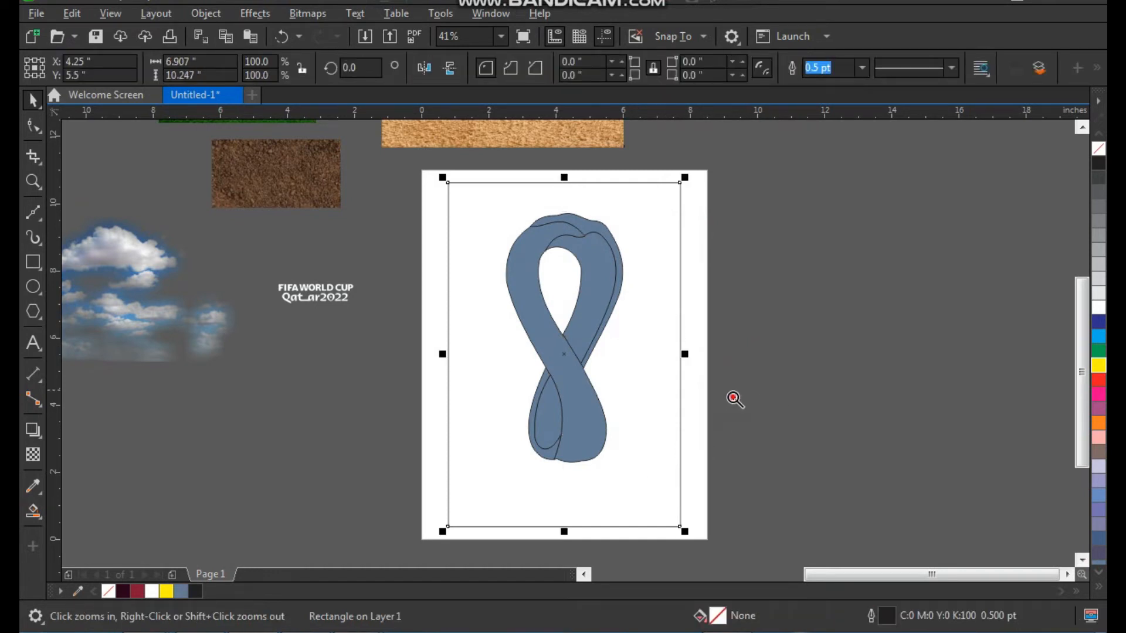
drag(733, 399, 417, 549)
click(124, 590)
key(space)
key(shift+F4)
Apply a diagonal fountain fill to the rectangle, running from red near the upper left to dark maroon near the lower right
click(39, 514)
click(103, 511)
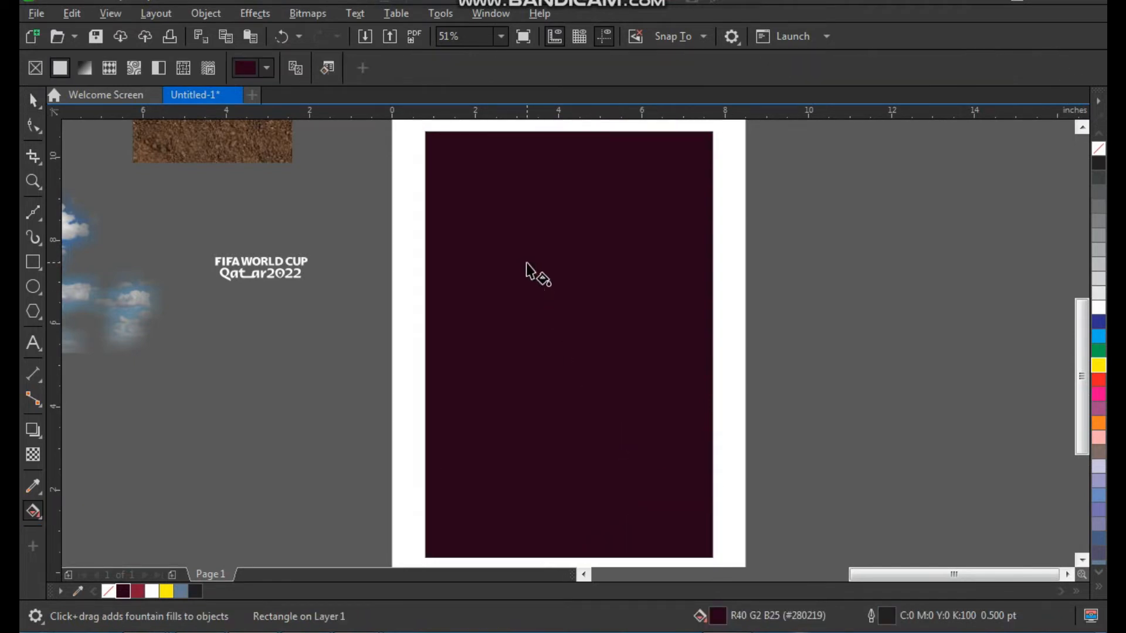
drag(526, 262, 657, 501)
drag(158, 581, 527, 262)
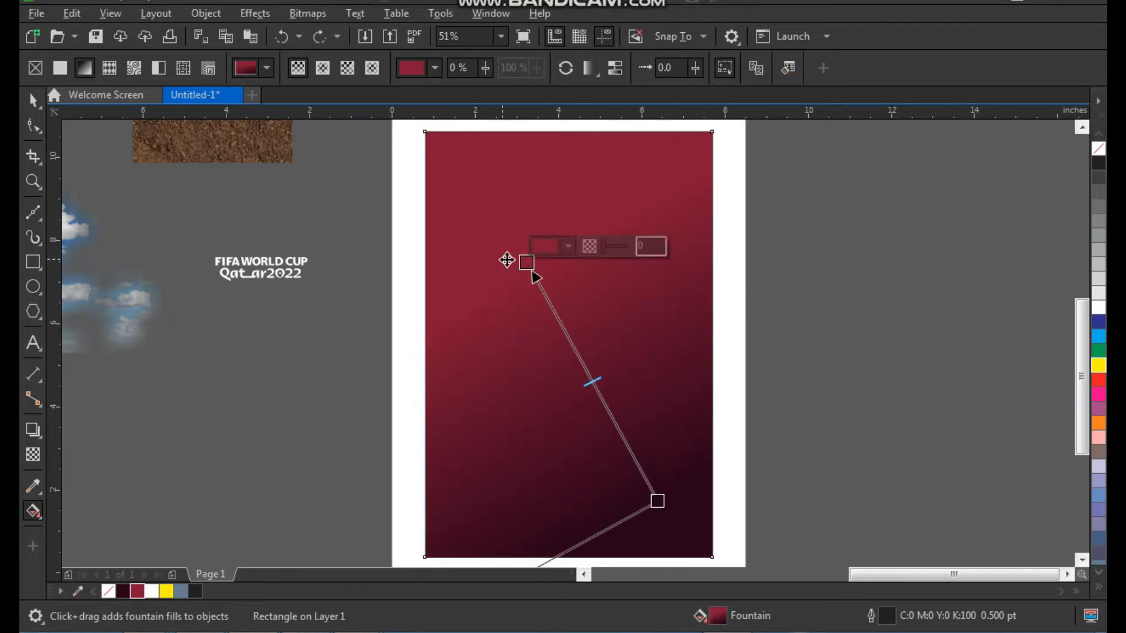
Remove the rectangle's outline and send it behind the emblem
key(space)
right_click(1098, 148)
key(shift+Page_Down)
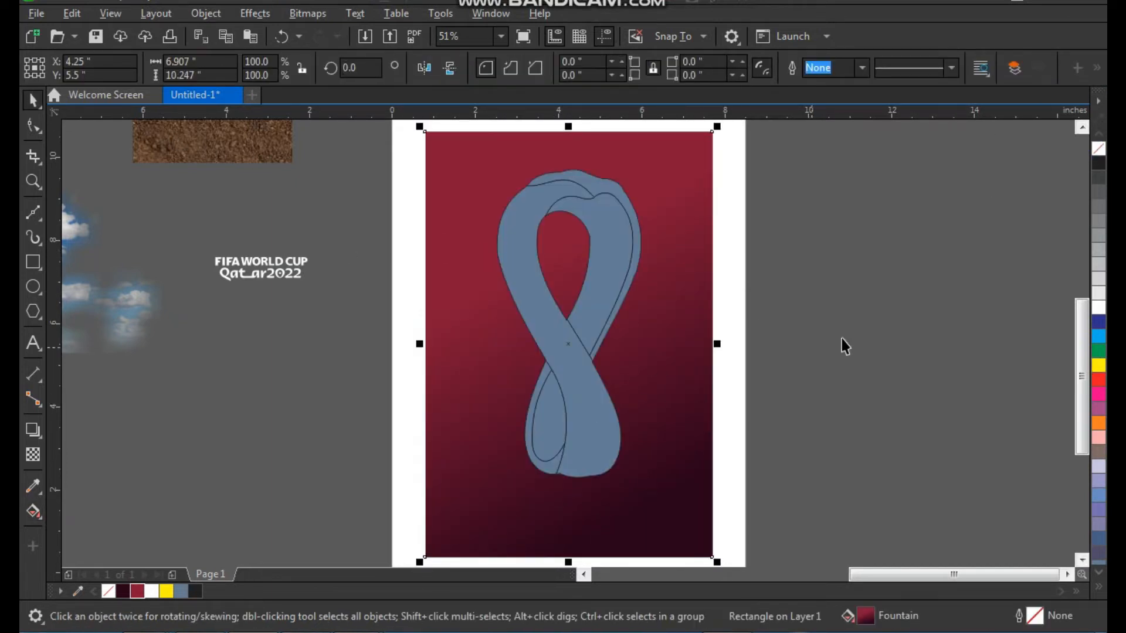
click(842, 339)
Try nudging the upper loop's right inner surface piece upward
click(612, 278)
key(Up)
key(Up)
key(Up)
key(z)
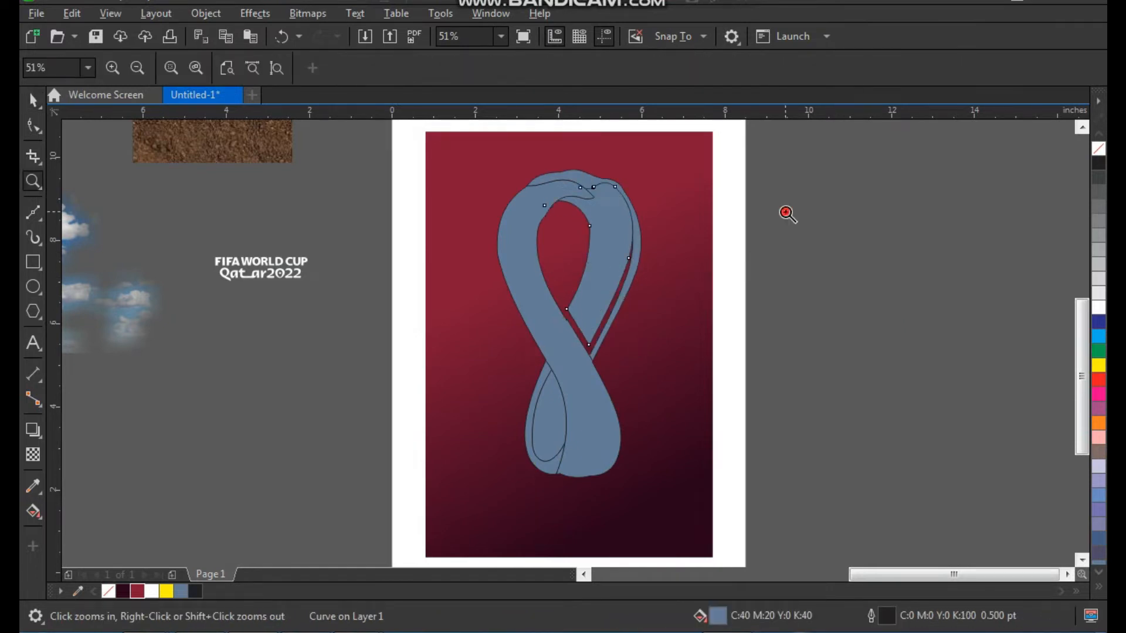
click(786, 212)
key(space)
key(ctrl+z)
Place the white FIFA WORLD CUP Qatar2022 wordmark below the emblem on the gradient background
click(653, 321)
scroll(659, 297, down, 2)
key(z)
drag(676, 189, 272, 527)
key(space)
drag(463, 323, 663, 477)
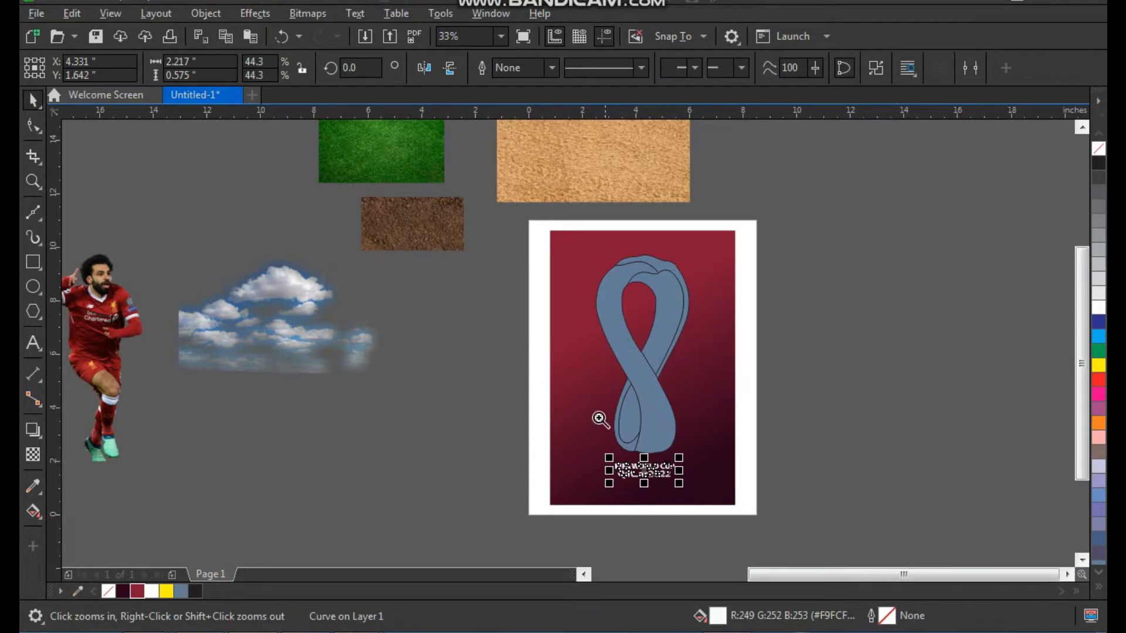
Examine the wordmark up close and how it sits with the emblem on the poster
key(z)
click(662, 472)
drag(621, 357, 693, 391)
click(701, 417)
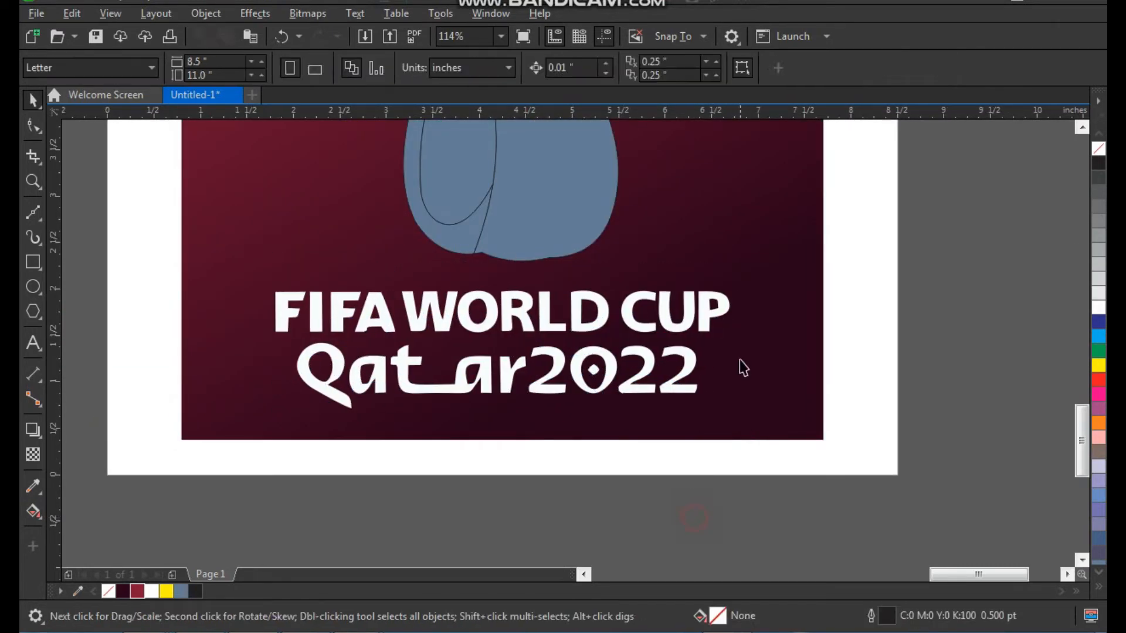
key(shift+F4)
click(820, 317)
scroll(692, 346, down, 1)
key(z)
drag(713, 252, 547, 457)
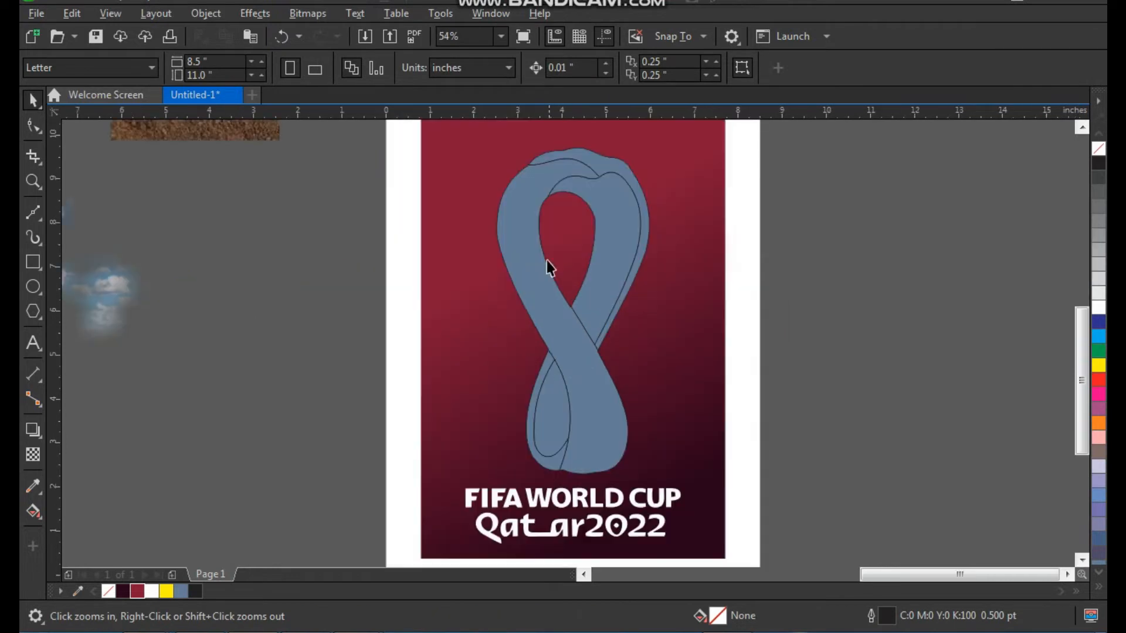
Try shifting the emblem's front band slightly to the left
key(space)
click(537, 227)
click(620, 218)
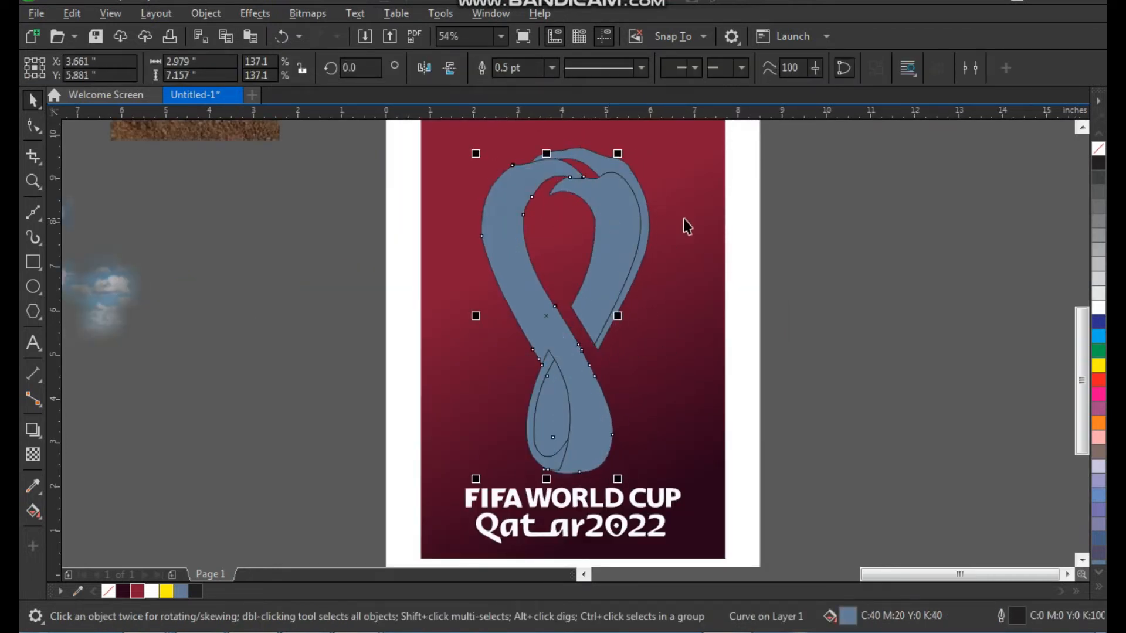
click(795, 228)
Place a copy of the grass texture image on the empty area to the right of the page
scroll(599, 228, down, 2)
key(F2)
drag(684, 147, 280, 408)
scroll(428, 302, down, 2)
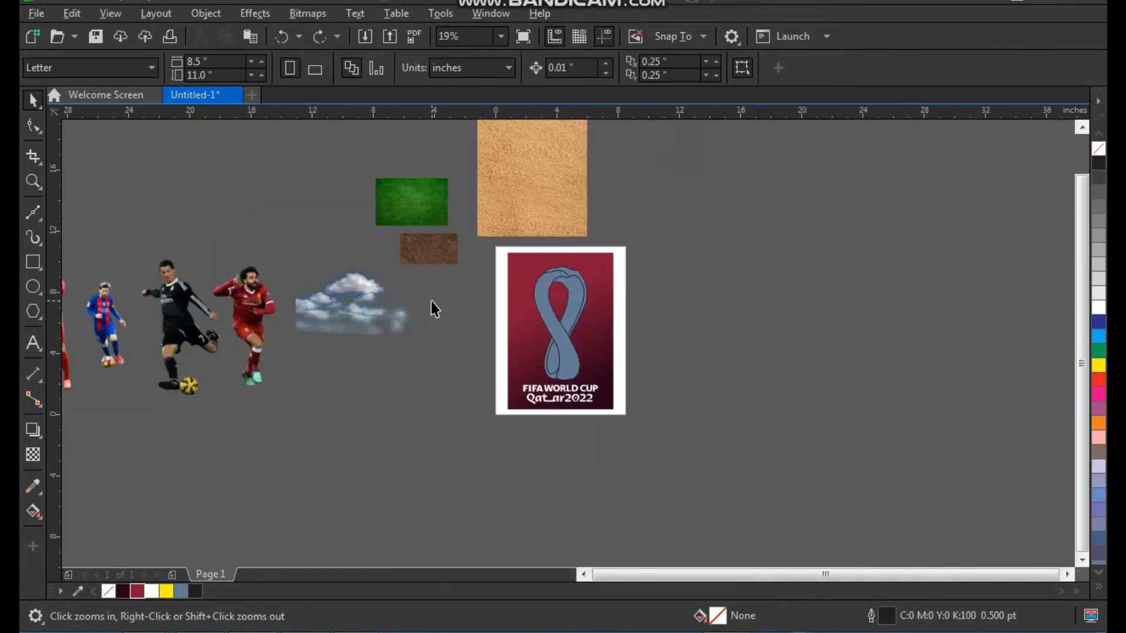
drag(428, 218, 714, 291)
right_click(714, 291)
Stack duplicates of the copied grass image below it, forming a vertical strip of five slightly overlapping tiles
key(F2)
drag(655, 243, 768, 349)
click(690, 402)
drag(597, 257, 594, 404)
key(ctrl+z)
right_click(594, 405)
scroll(668, 253, down, 4)
key(F2)
drag(696, 201, 395, 485)
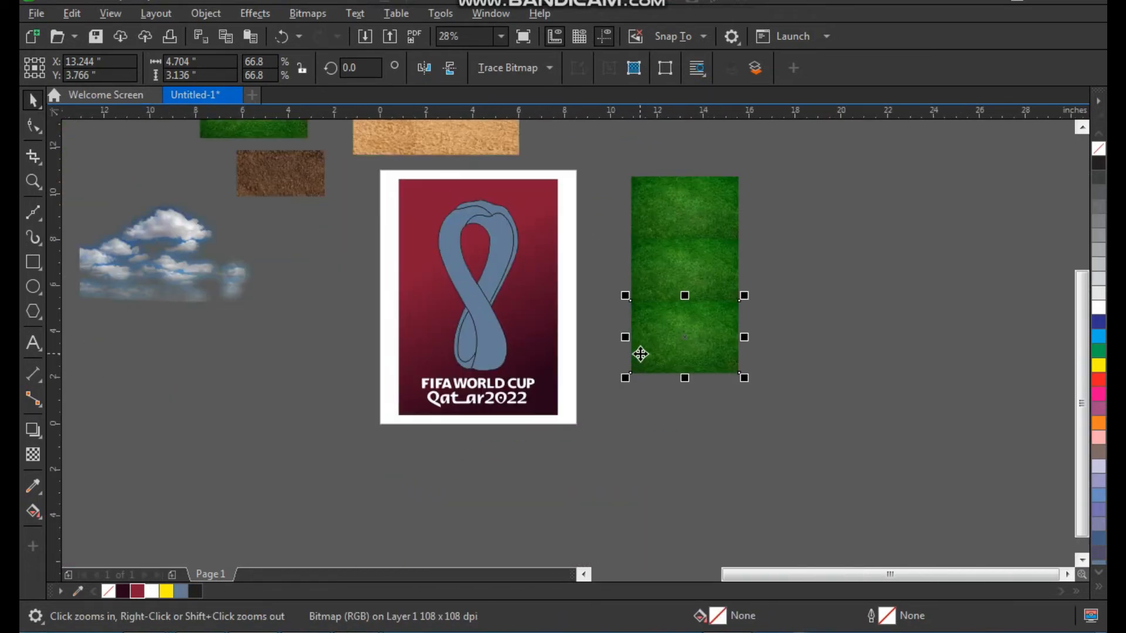
key(ctrl+r)
key(ctrl+r)
Group the five grass tiles into one object
click(802, 267)
drag(761, 145, 588, 520)
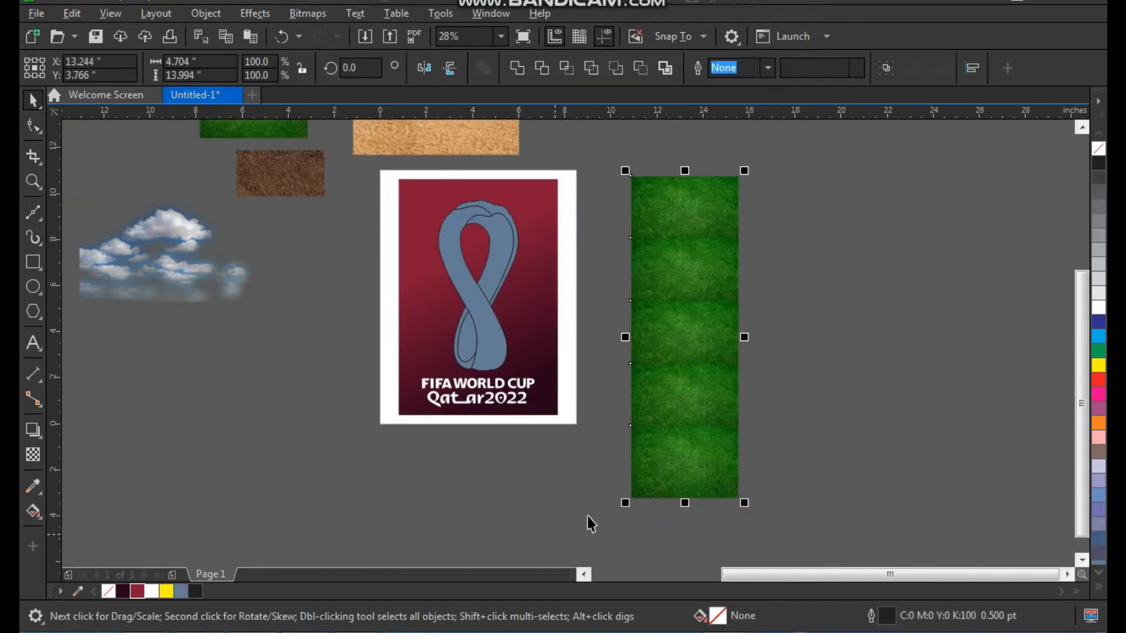
key(ctrl+g)
drag(676, 312, 659, 295)
key(F2)
click(803, 280)
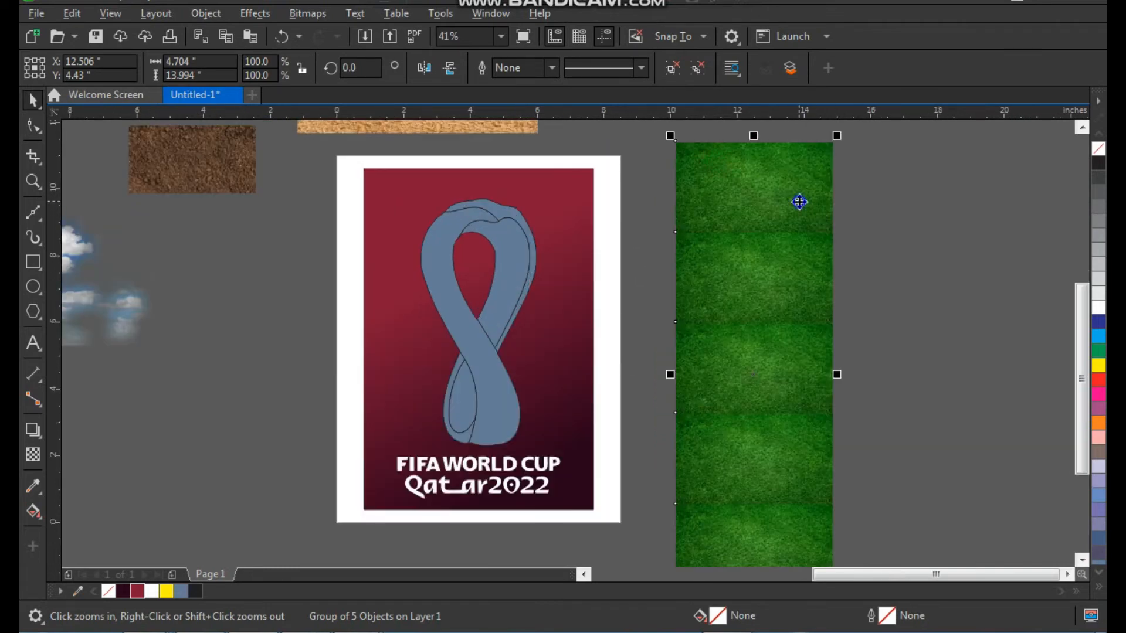
PowerClip the grass group inside the emblem's front band
right_click(799, 201)
click(857, 337)
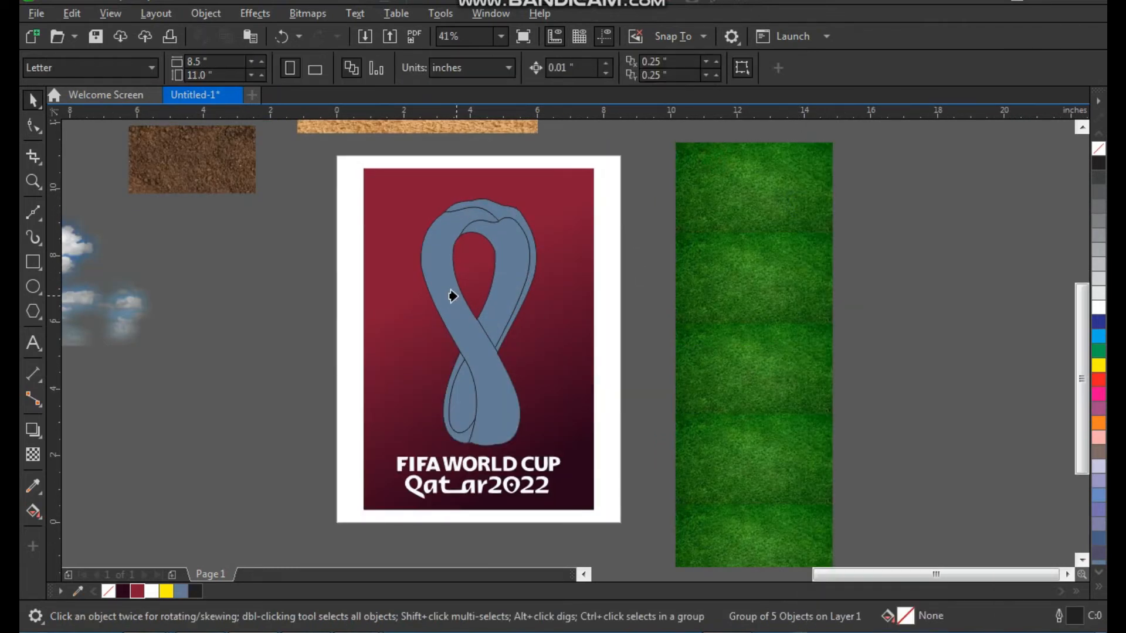
click(456, 296)
click(743, 292)
scroll(521, 296, down, 2)
key(F2)
drag(453, 241, 573, 389)
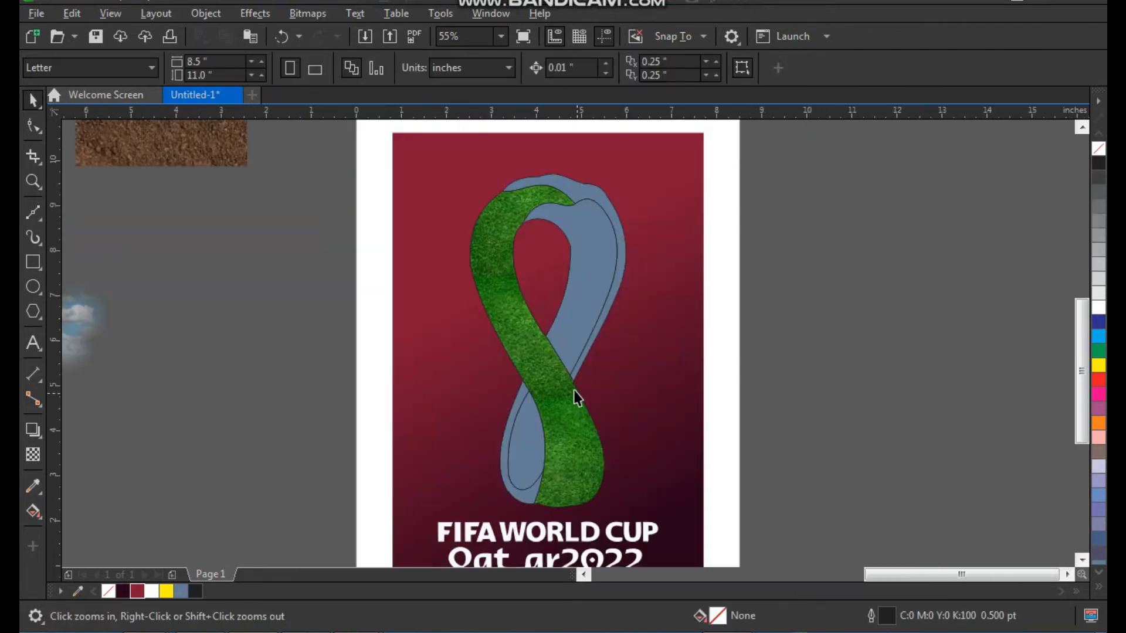
Scale down the grass group clipped inside the front band
click(530, 352)
scroll(523, 306, down, 2)
key(F2)
drag(455, 219, 662, 465)
click(800, 396)
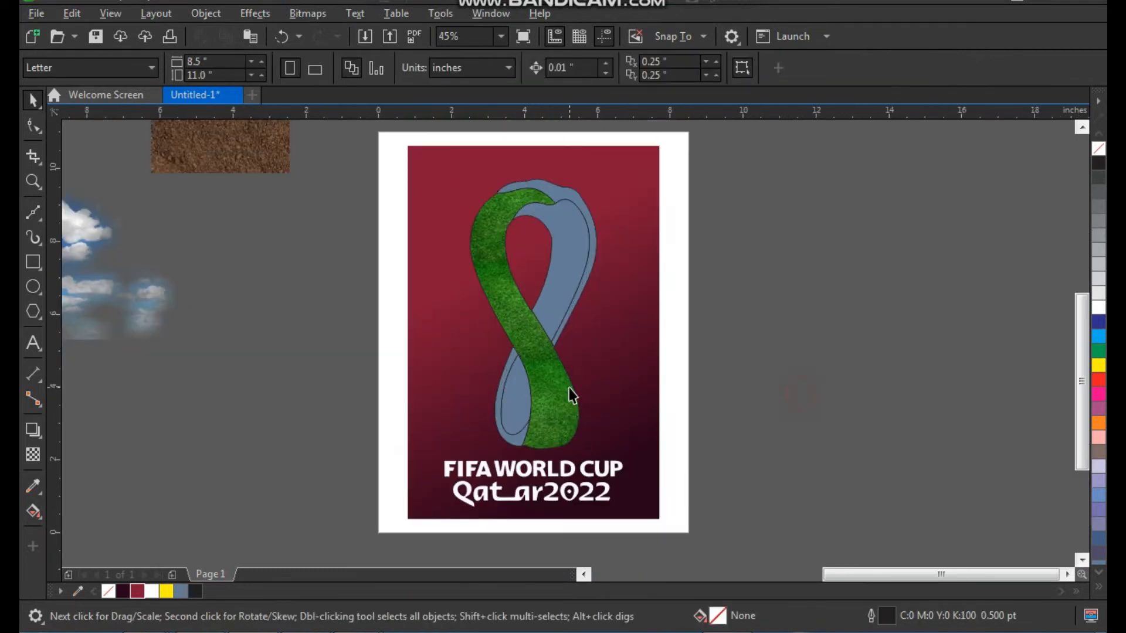
click(572, 396)
scroll(641, 297, down, 2)
key(F2)
click(465, 173)
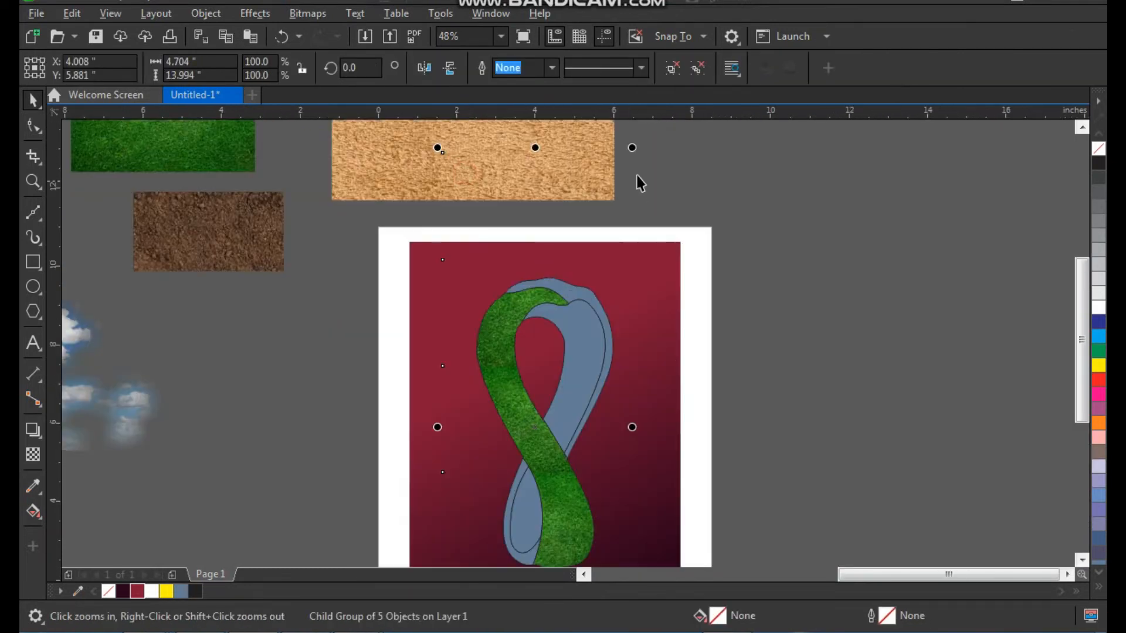
drag(632, 152, 620, 213)
scroll(635, 271, down, 2)
click(753, 294)
Weld the upper loop's right inner surface and the lower loop's inner piece into one curve
key(F2)
drag(422, 442, 422, 442)
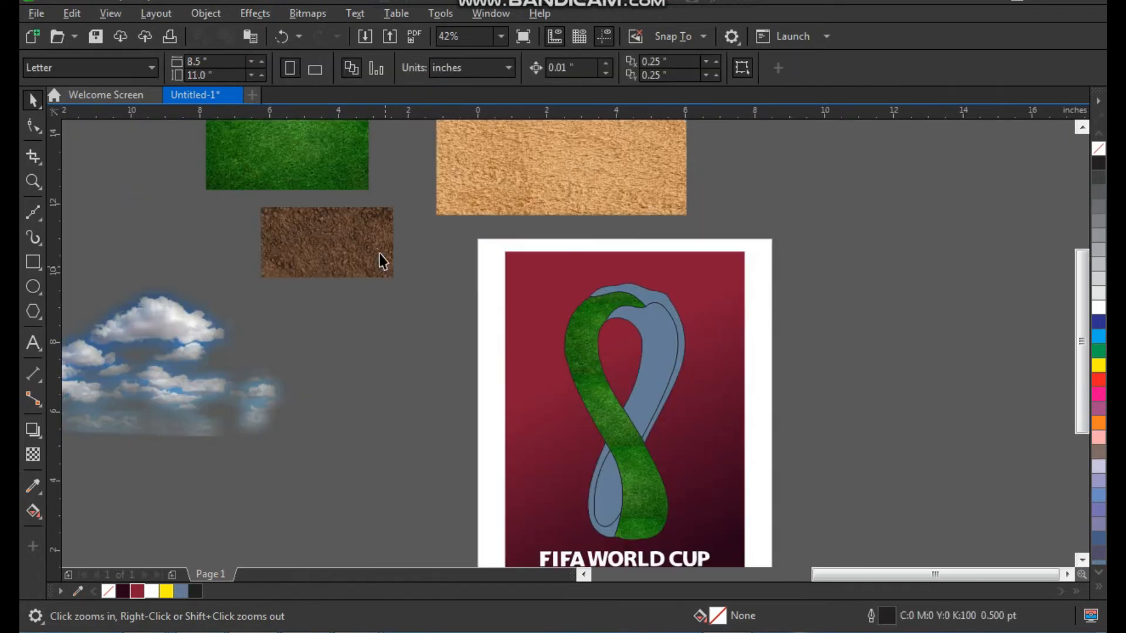
key(space)
click(377, 251)
click(658, 347)
shift+click(622, 493)
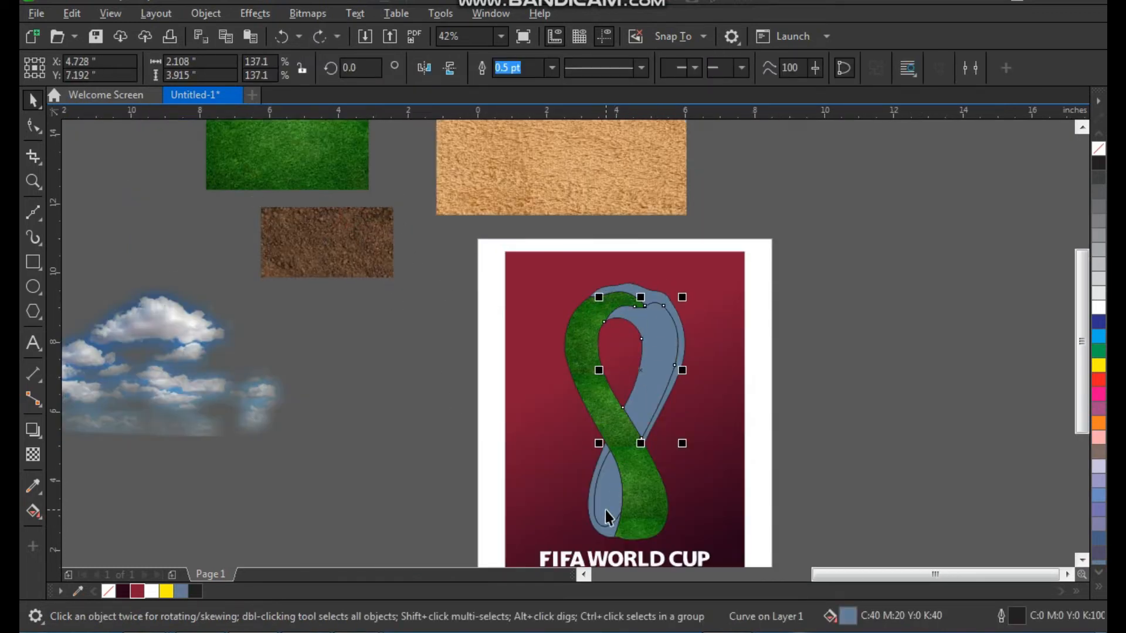
click(515, 75)
Move the brown soil texture closer to the page and stack duplicates below it, forming a six-tile vertical strip
click(352, 232)
drag(353, 232, 386, 317)
key(ctrl+d)
key(ctrl+d)
key(ctrl+d)
key(ctrl+d)
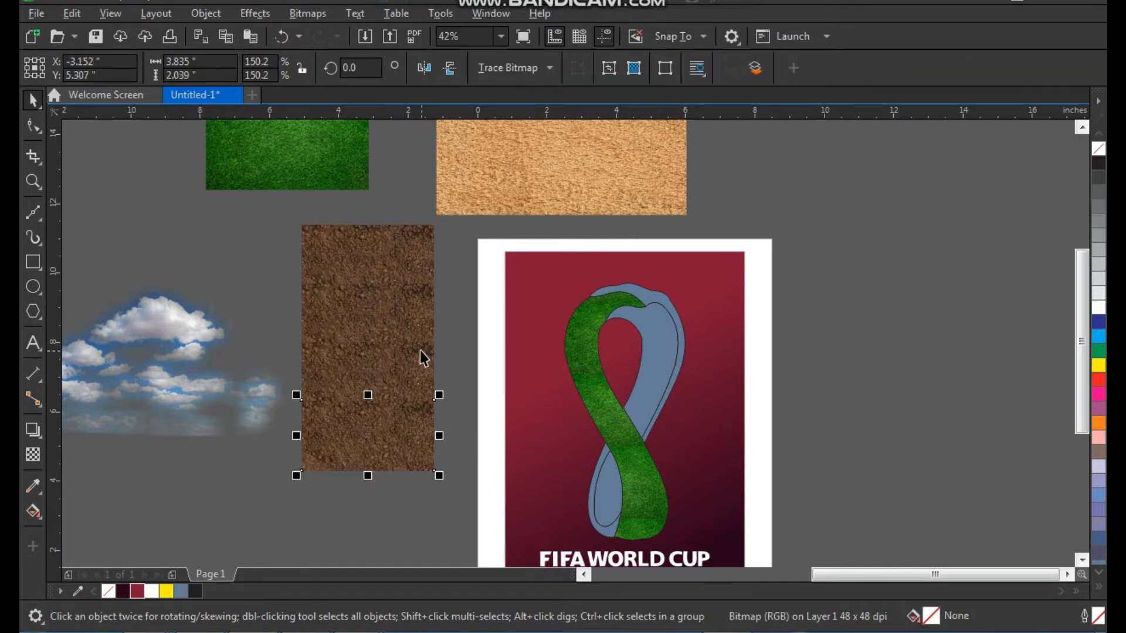
scroll(327, 238, down, 2)
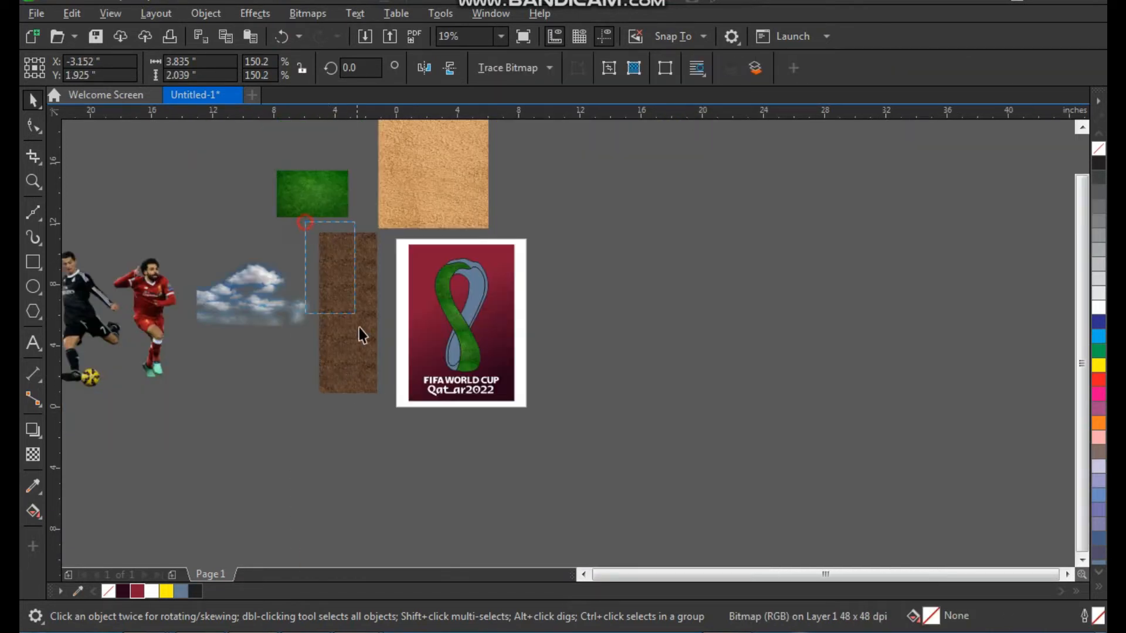
Group the six soil tiles and scale the group down to 78.4%
drag(385, 413, 387, 414)
key(ctrl+g)
key(shift+F2)
drag(530, 172, 516, 208)
PowerClip the soil group inside the emblem's welded inner surface
right_click(474, 241)
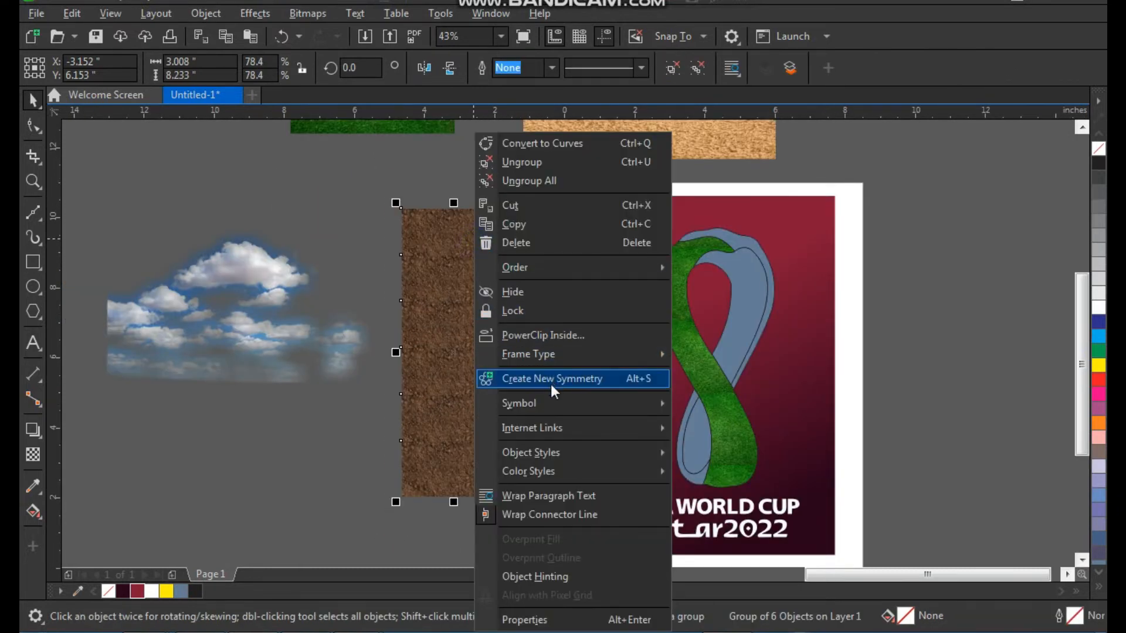
click(565, 332)
click(726, 289)
click(580, 261)
click(749, 286)
Weld the emblem's upper and lower outer edge pieces into one curve
key(F2)
drag(666, 204, 795, 358)
scroll(627, 216, down, 1)
drag(618, 217, 639, 197)
key(ctrl+z)
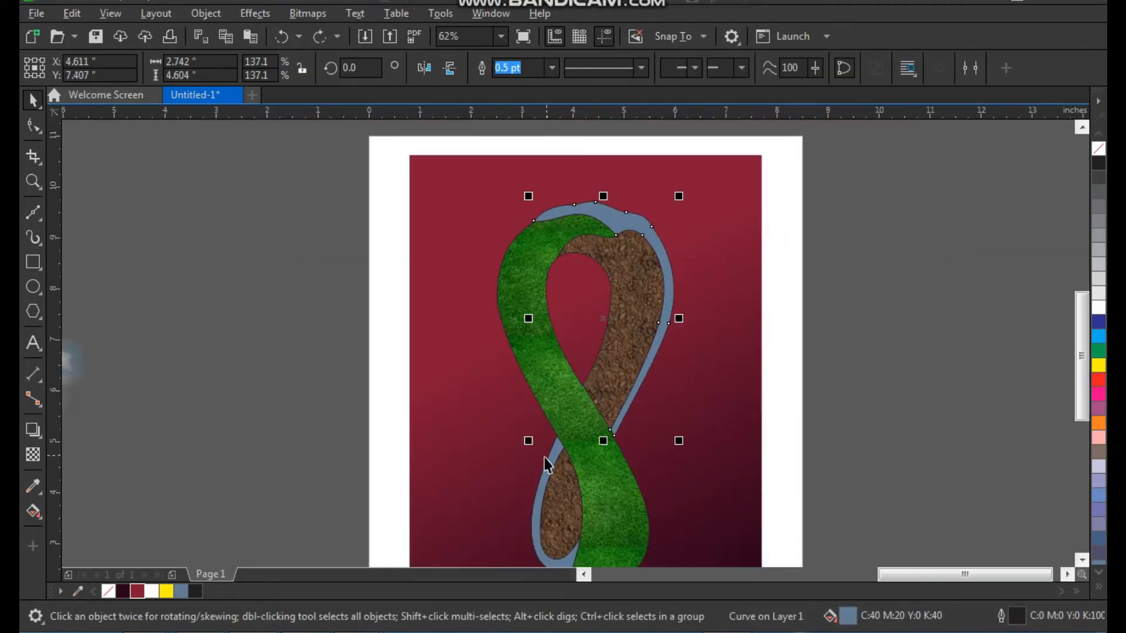
shift+click(557, 445)
drag(558, 445, 530, 447)
key(F2)
key(space)
key(ctrl+z)
click(513, 70)
Stack two tiles of the sand texture to the right of the page and group them
scroll(522, 282, down, 1)
key(F2)
drag(367, 389, 774, 111)
scroll(534, 253, down, 1)
drag(526, 236, 780, 314)
drag(749, 212, 741, 390)
right_click(741, 389)
shift+click(766, 263)
key(ctrl+g)
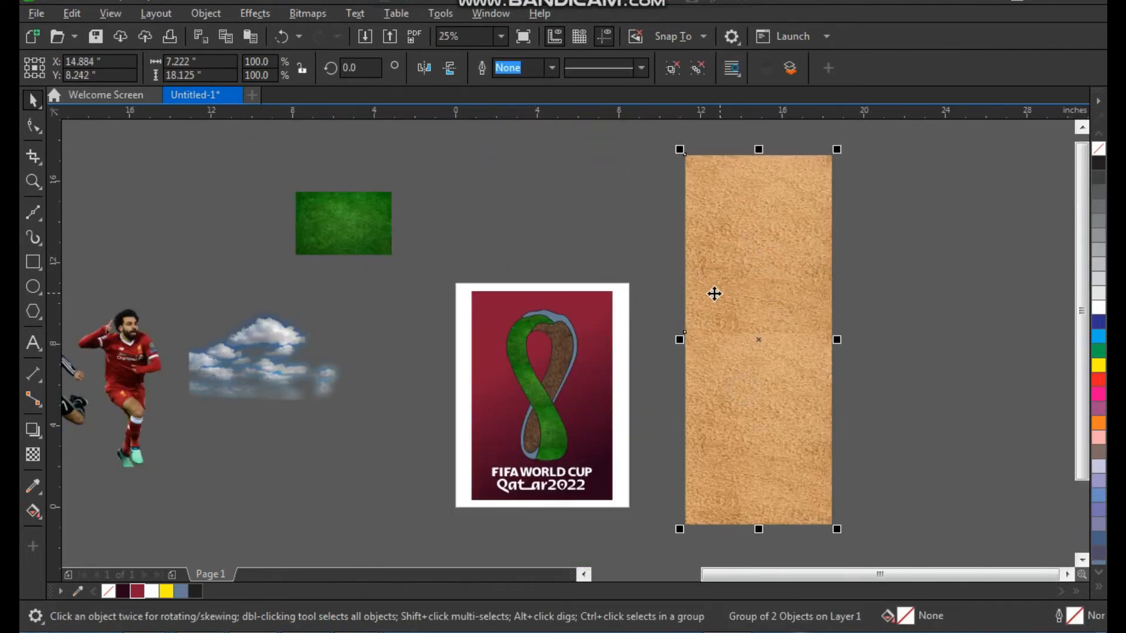
PowerClip the sand group inside the emblem's welded outer edge
key(F2)
drag(411, 532, 780, 229)
right_click(827, 228)
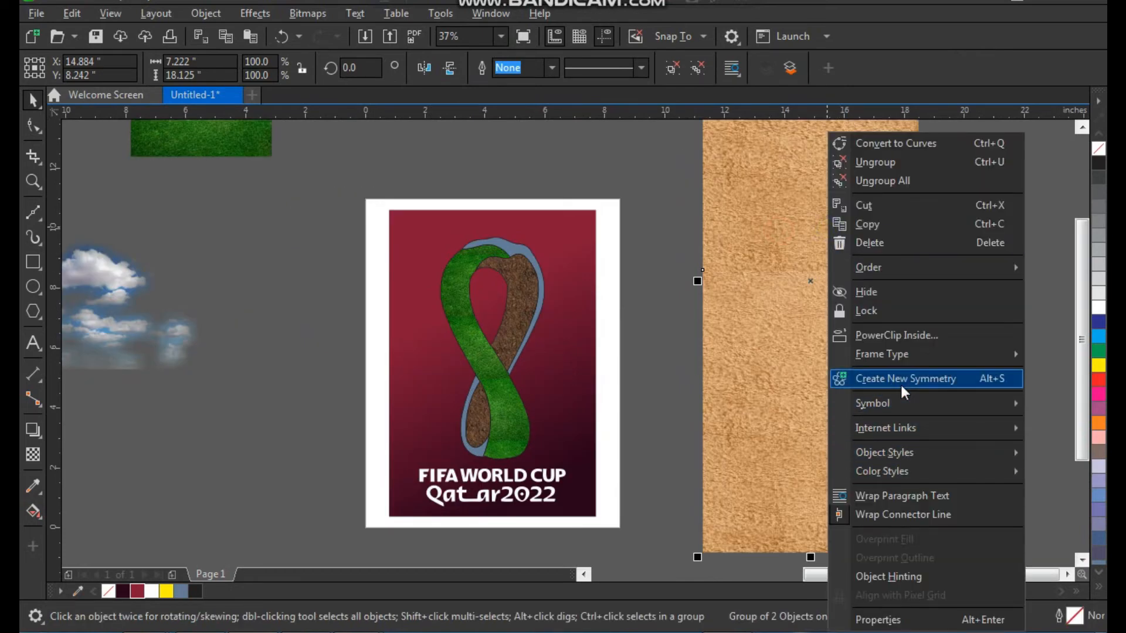
click(891, 335)
click(503, 248)
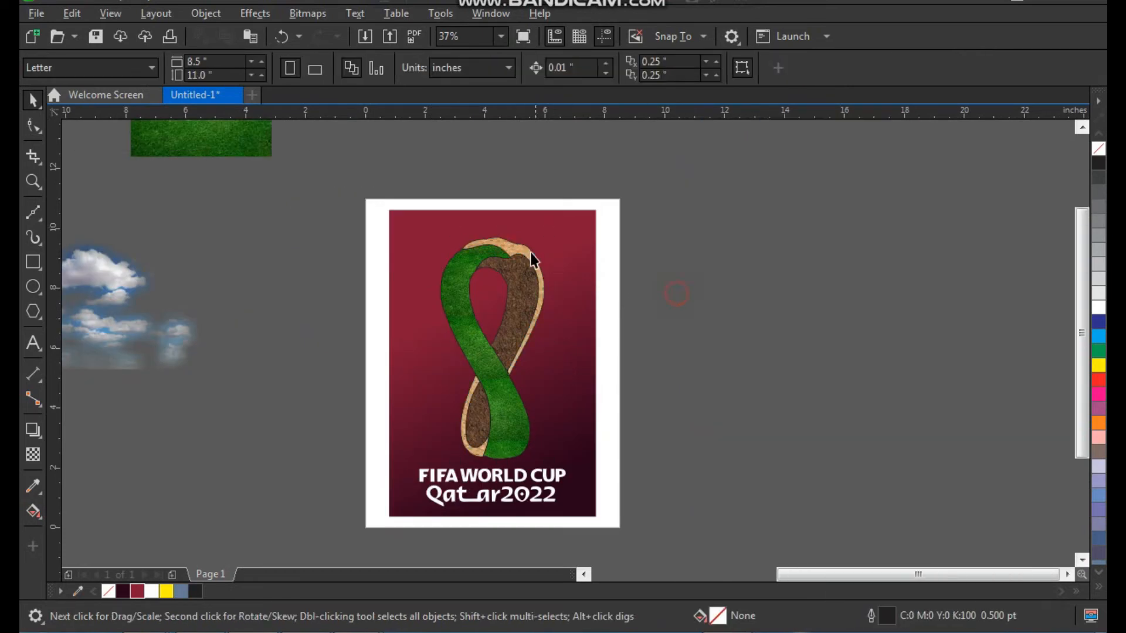
Scale down the sand group clipped inside the emblem's outer edge
ctrl+click(513, 248)
key(F3)
key(F2)
drag(332, 490, 661, 216)
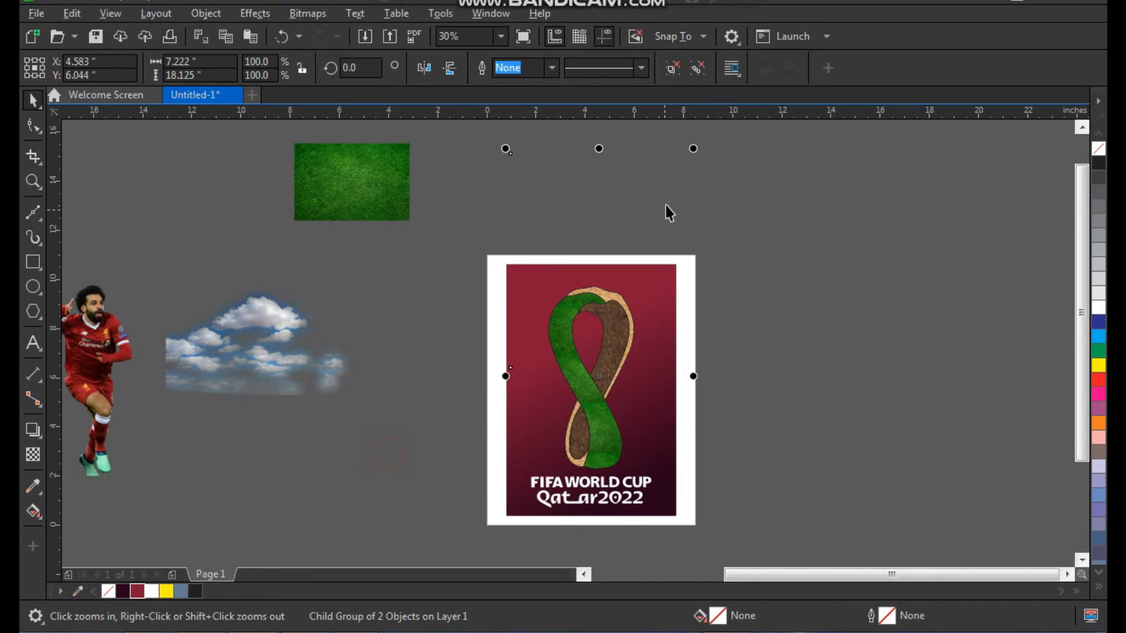
drag(696, 151, 676, 241)
click(779, 310)
scroll(649, 353, up, 2)
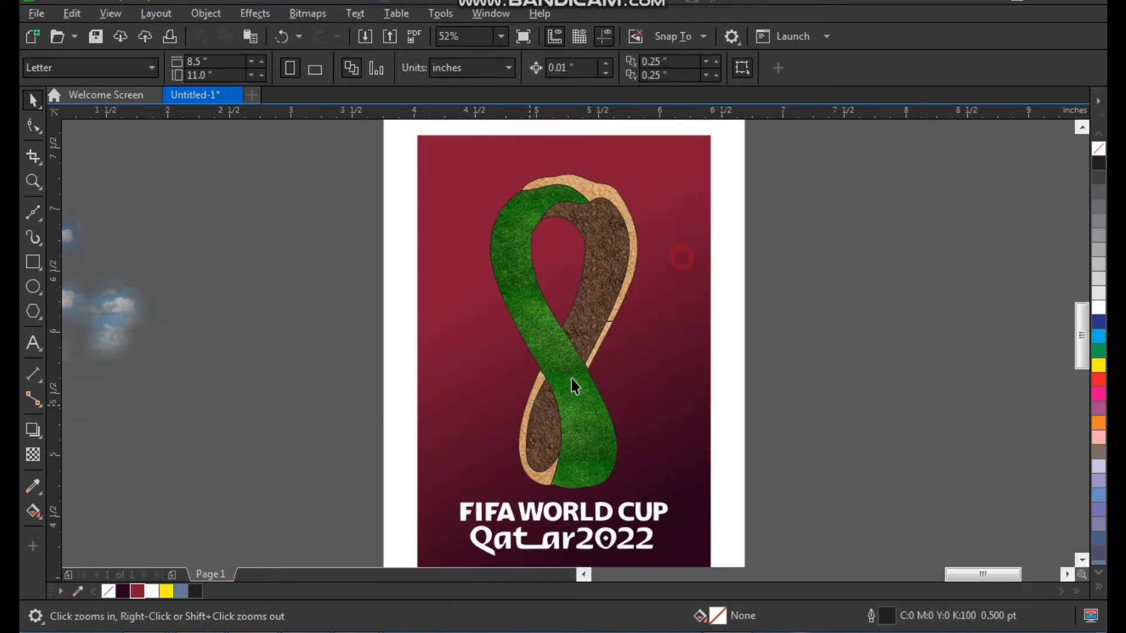
Remove the outlines from all the emblem pieces
drag(529, 413, 529, 413)
key(F3)
key(F3)
key(F2)
drag(431, 167, 710, 477)
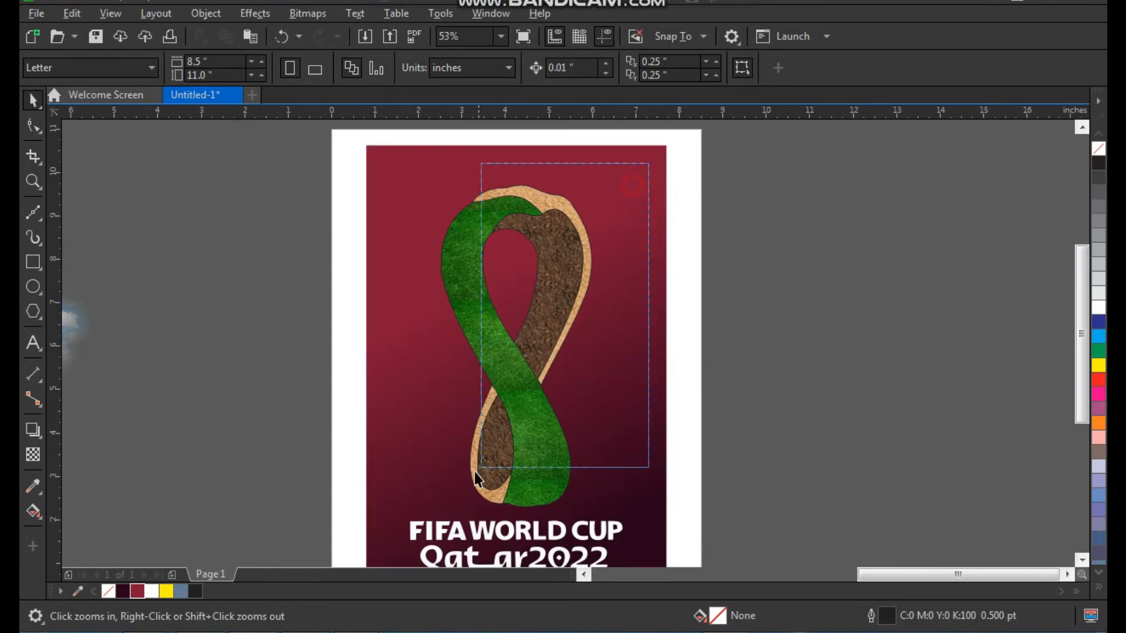
drag(432, 515, 432, 511)
right_click(1094, 149)
click(915, 258)
Move the cloud image onto the poster's upper half, behind the emblem
scroll(509, 304, down, 3)
key(F2)
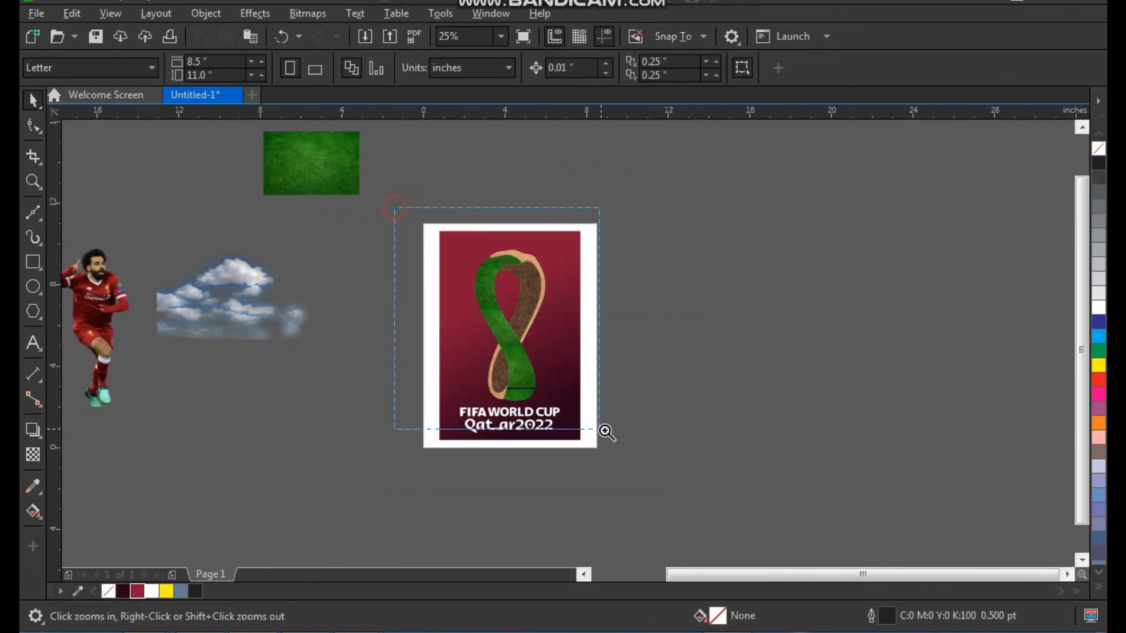
drag(598, 429, 610, 430)
click(791, 342)
scroll(679, 337, down, 1)
key(F2)
scroll(657, 308, down, 1)
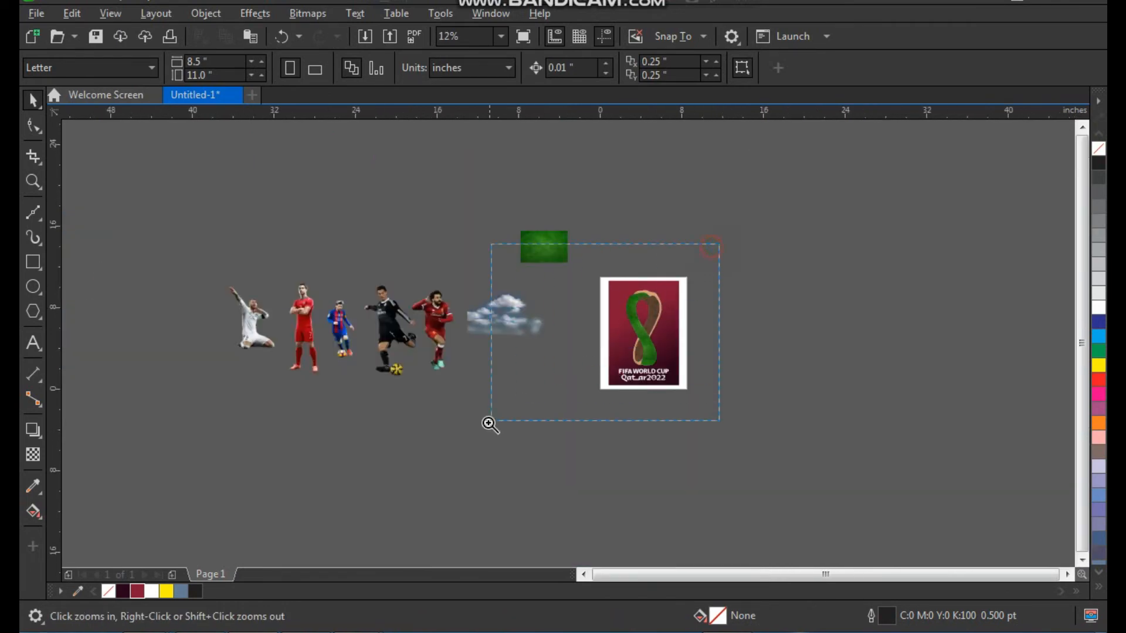
drag(499, 416, 486, 421)
mouse_move(286, 305)
mouse_down()
mouse_move(565, 331)
mouse_move(607, 316)
mouse_up()
key(F2)
mouse_move(534, 208)
mouse_down()
mouse_move(644, 316)
mouse_move(702, 400)
mouse_up()
drag(494, 400, 527, 368)
PowerClip the cloud image inside the maroon gradient rectangle
right_click(539, 353)
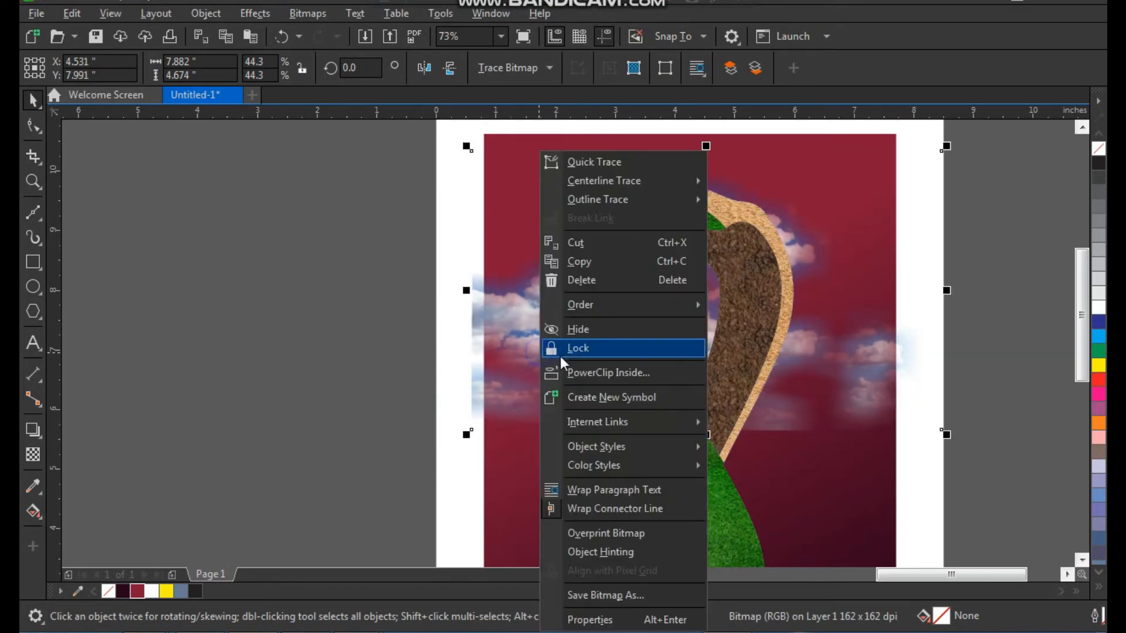
click(588, 372)
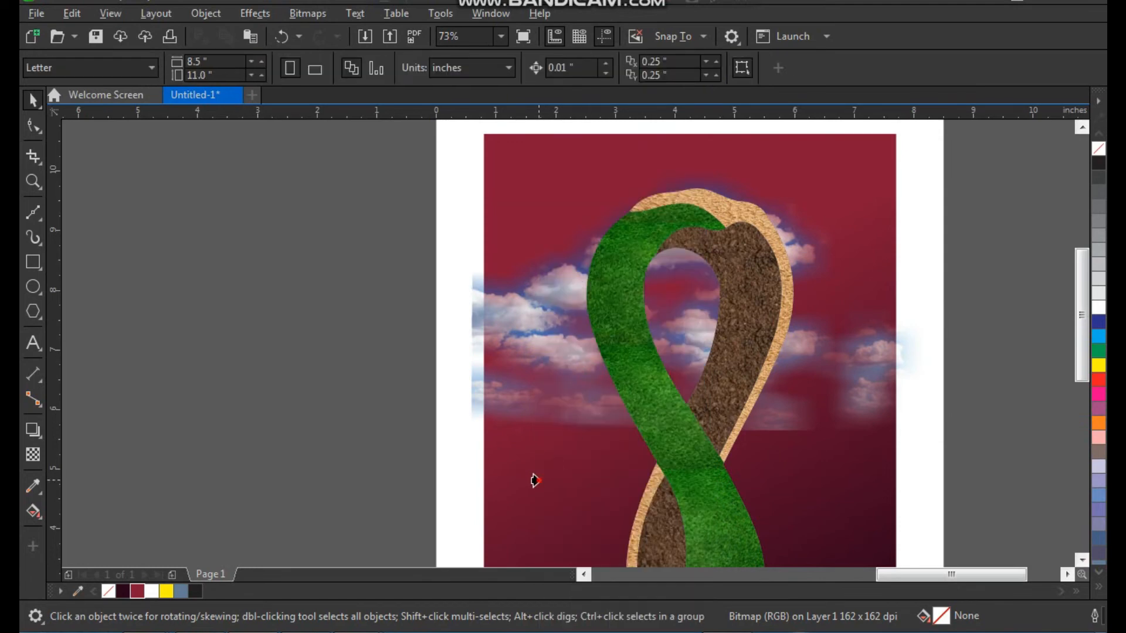
click(532, 477)
click(407, 392)
scroll(496, 267, down, 1)
drag(747, 493, 768, 505)
click(831, 394)
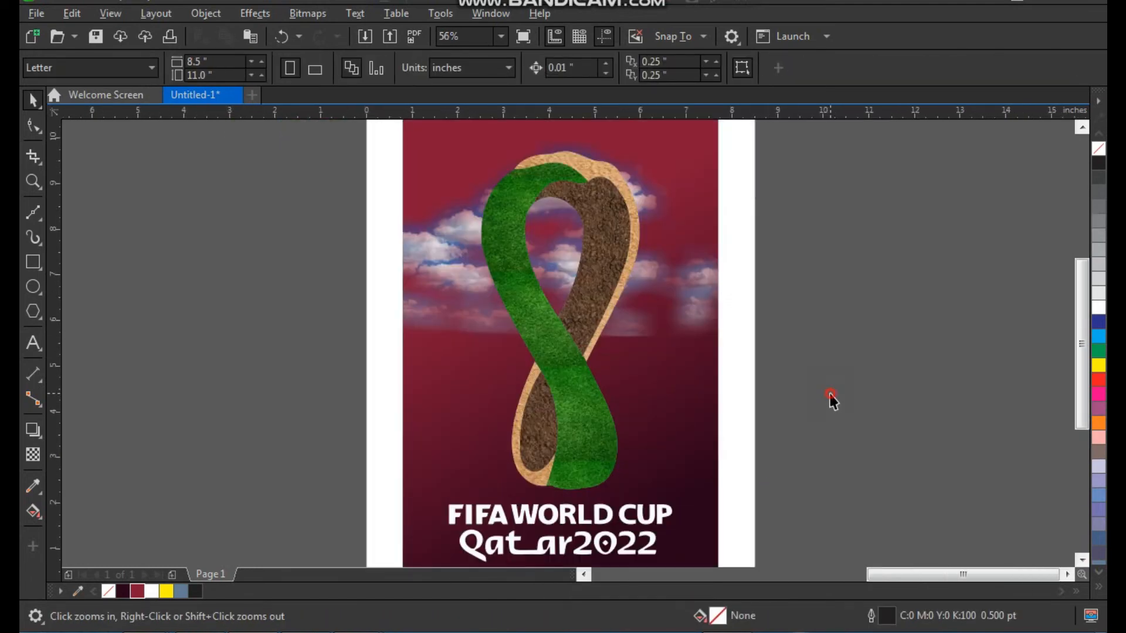
Scale down the five footballer images together and place them just to the left of the poster
scroll(563, 305, down, 1)
key(F2)
scroll(645, 237, down, 1)
click(435, 293)
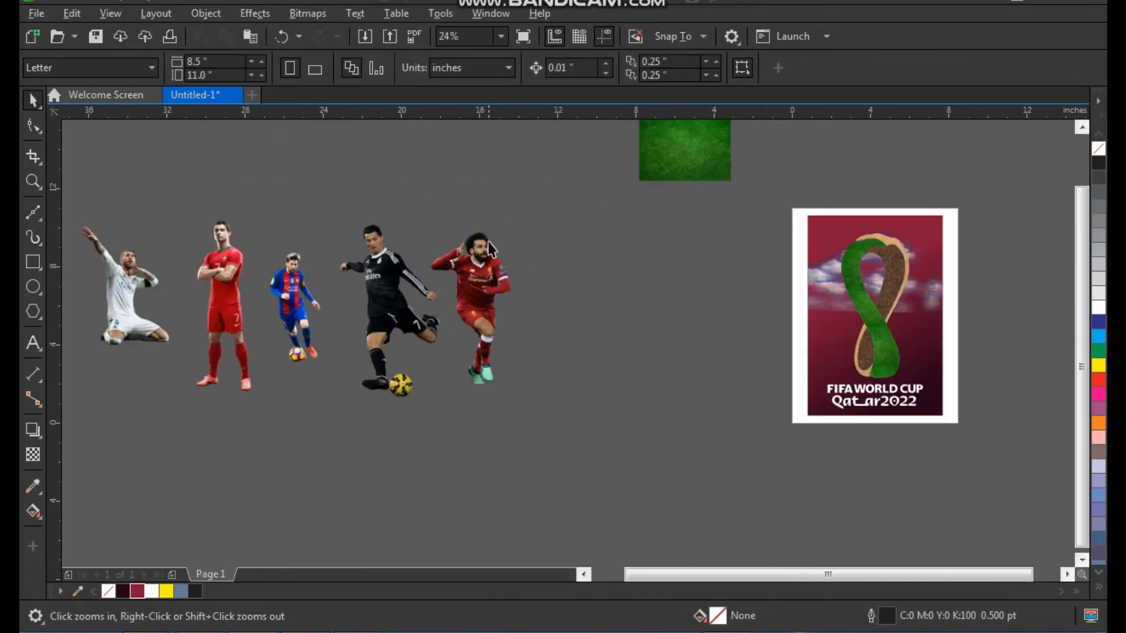
drag(329, 360, 53, 441)
drag(558, 404, 795, 335)
click(776, 440)
key(F2)
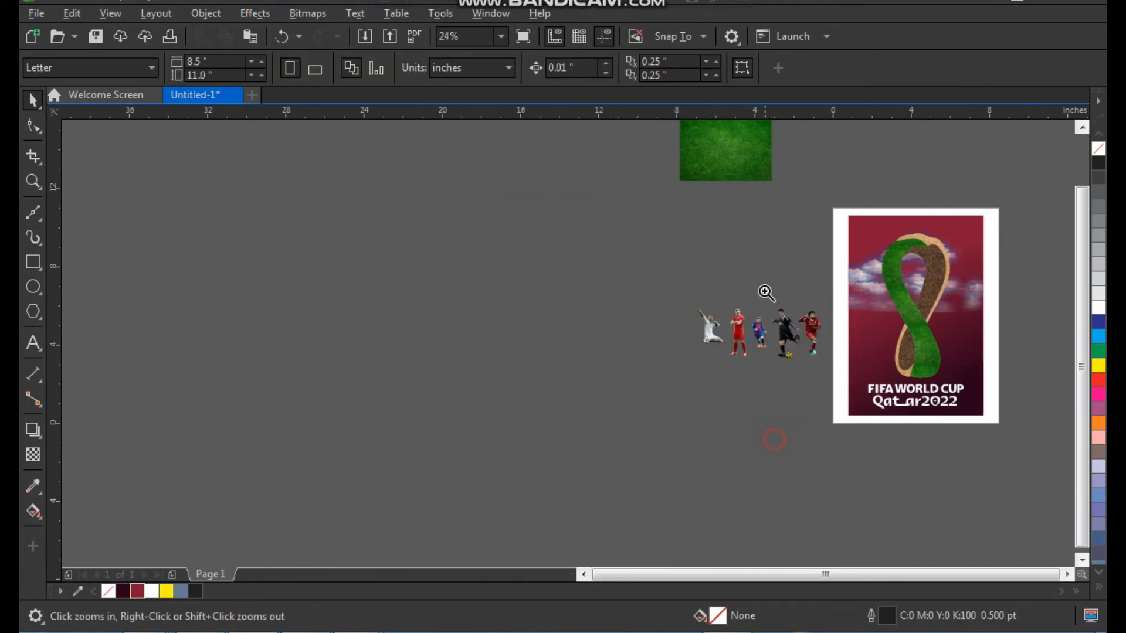
Place the red-kit footballer with crossed arms on the lower part of the green band, in front of everything
drag(765, 291, 941, 433)
drag(575, 252, 746, 273)
scroll(725, 301, up, 2)
key(shift+Page_Up)
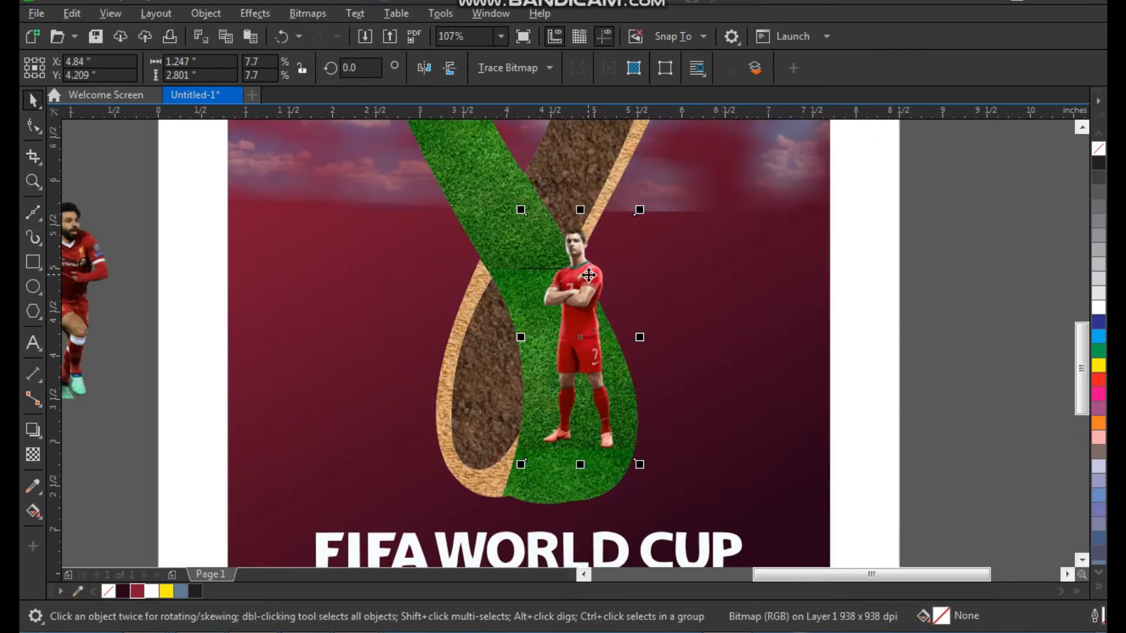
drag(585, 275, 579, 275)
click(636, 218)
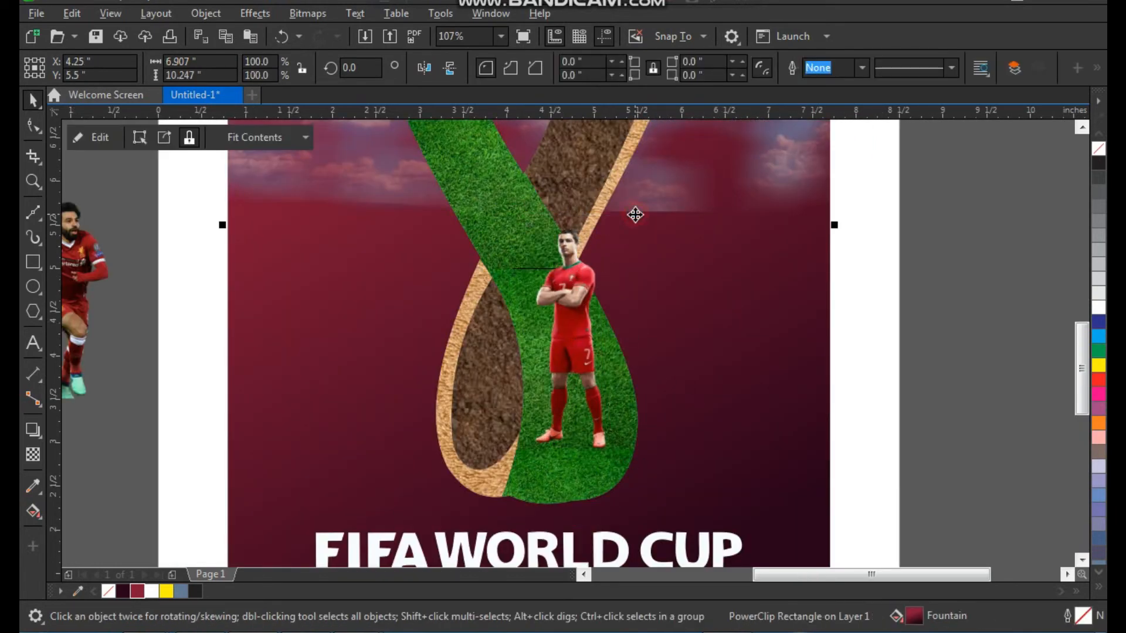
click(631, 224)
click(635, 216)
scroll(588, 313, down, 2)
click(762, 171)
scroll(680, 266, up, 1)
click(544, 300)
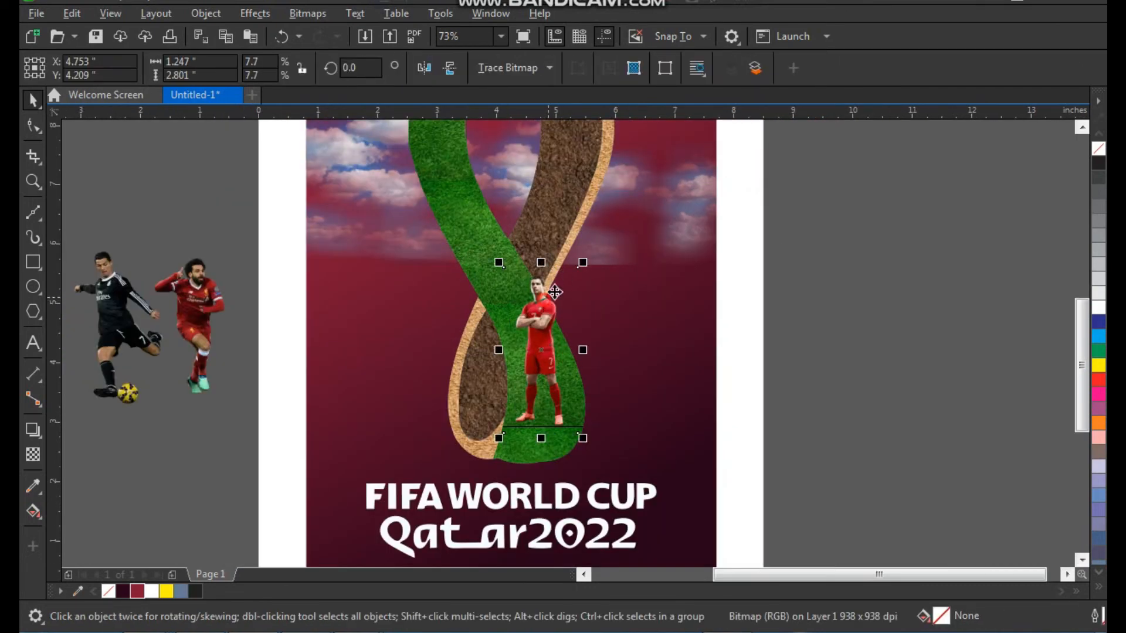
Enlarge the red-kit footballer with crossed arms and centre him on the lower loop of the green band
drag(585, 263, 617, 191)
drag(563, 311, 551, 323)
click(787, 276)
Move the kneeling white-kit footballer from beside the poster to the top of the emblem
key(F3)
key(F2)
drag(696, 170, 245, 463)
drag(261, 407, 768, 180)
key(shift+F2)
drag(601, 401, 565, 305)
Seat the kneeling white-kit footballer on the emblem's upper edge and enlarge him slightly
key(F3)
key(F2)
drag(463, 181, 686, 378)
key(F3)
drag(640, 243, 612, 283)
key(F2)
drag(508, 295, 664, 491)
drag(543, 299, 543, 379)
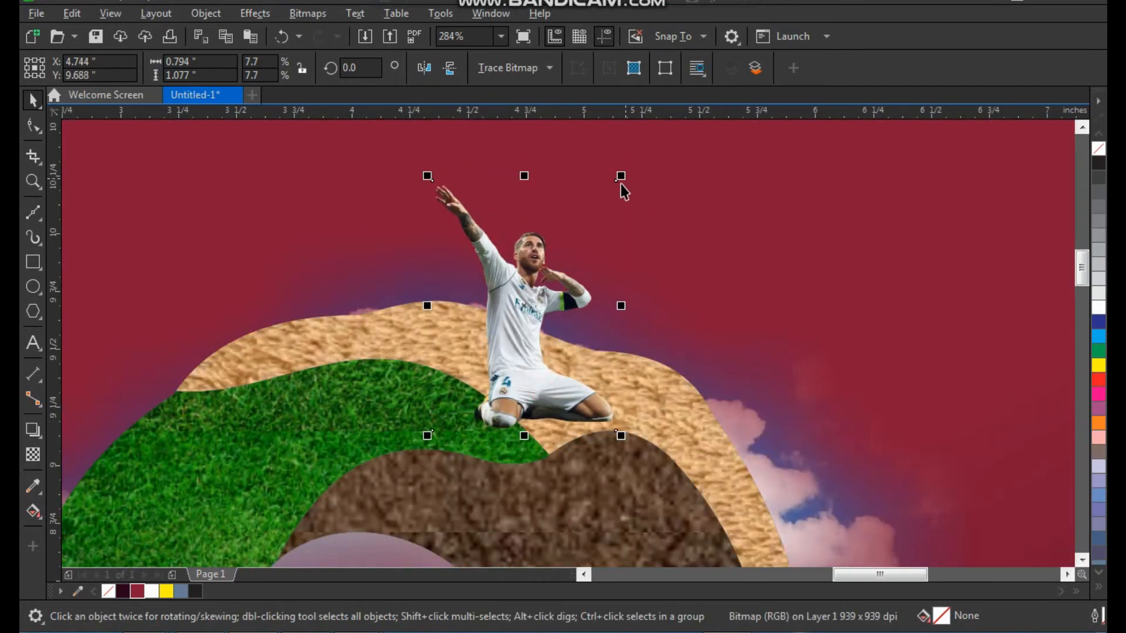
key(F3)
drag(624, 181, 638, 162)
Place the black-kit footballer kicking the ball on the green band, just above the crossed-arms footballer
key(F3)
key(F2)
click(443, 397)
drag(369, 406, 662, 304)
key(F2)
drag(613, 273, 722, 412)
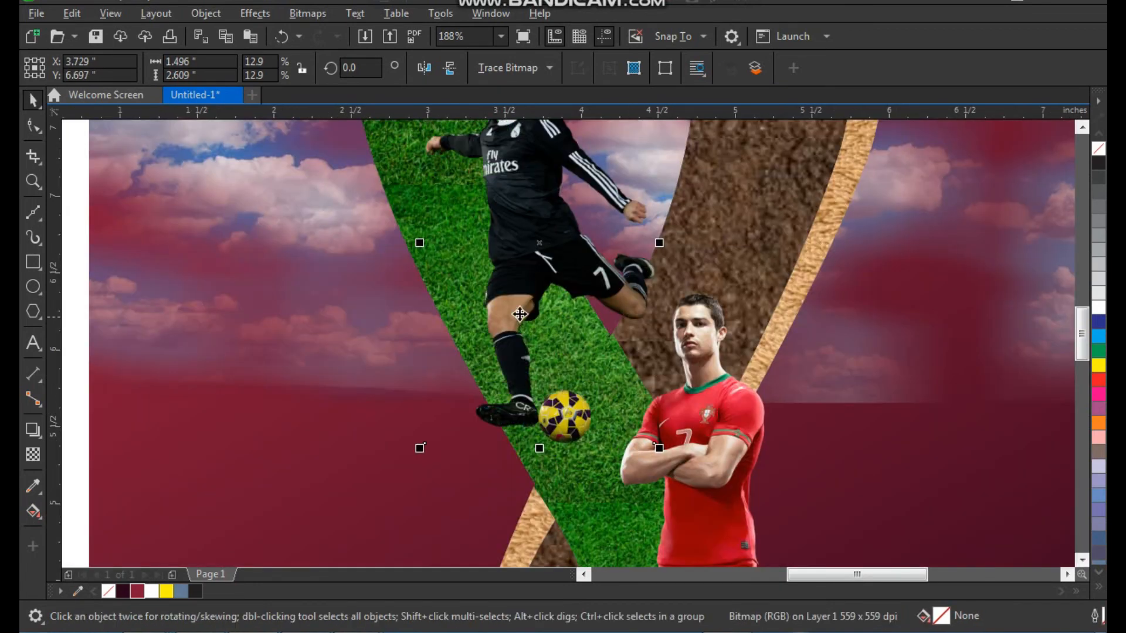
drag(567, 250, 575, 224)
click(576, 224)
scroll(569, 359, down, 2)
click(810, 281)
Move the running red-kit footballer onto the upper left curve of the green band
key(F2)
drag(701, 173, 241, 506)
click(437, 428)
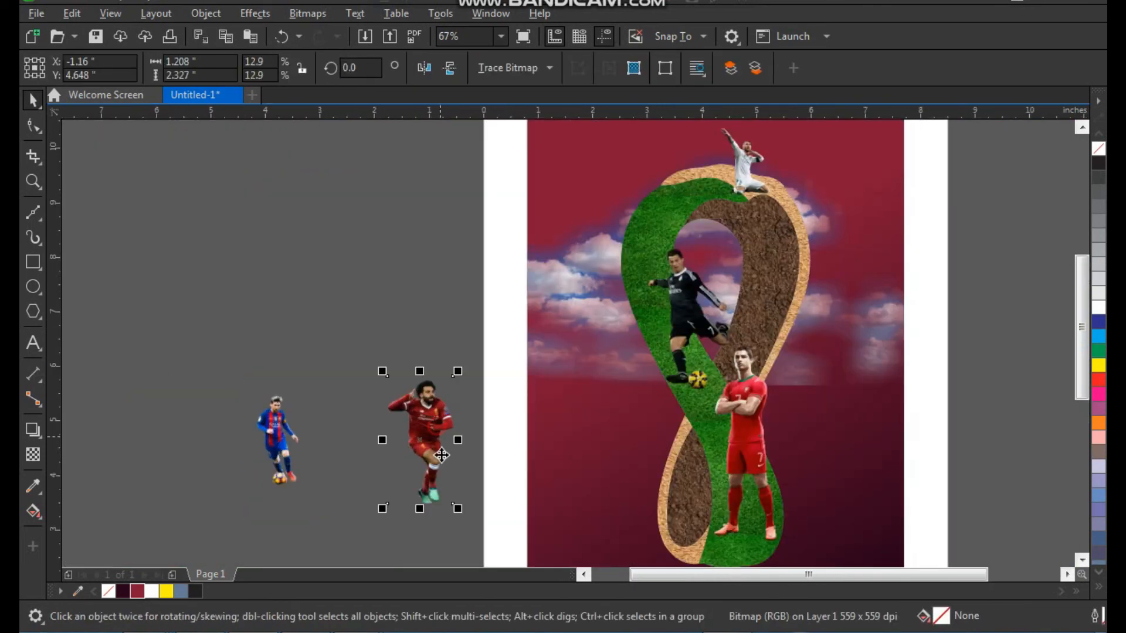
drag(440, 449, 651, 222)
Scale the running red-kit footballer to about 0.96 by 1.86 inches and fit him on the emblem's left curve
key(F2)
drag(732, 155, 574, 352)
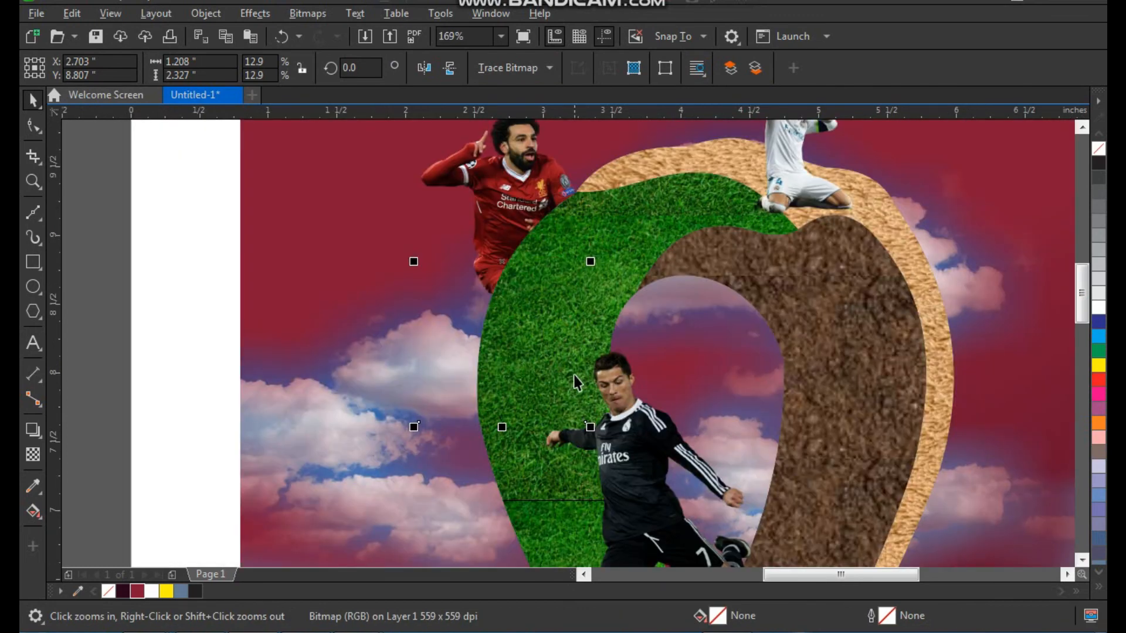
drag(592, 432, 558, 408)
drag(503, 297, 532, 353)
scroll(545, 335, down, 2)
key(F2)
drag(626, 196, 439, 406)
drag(523, 292, 493, 232)
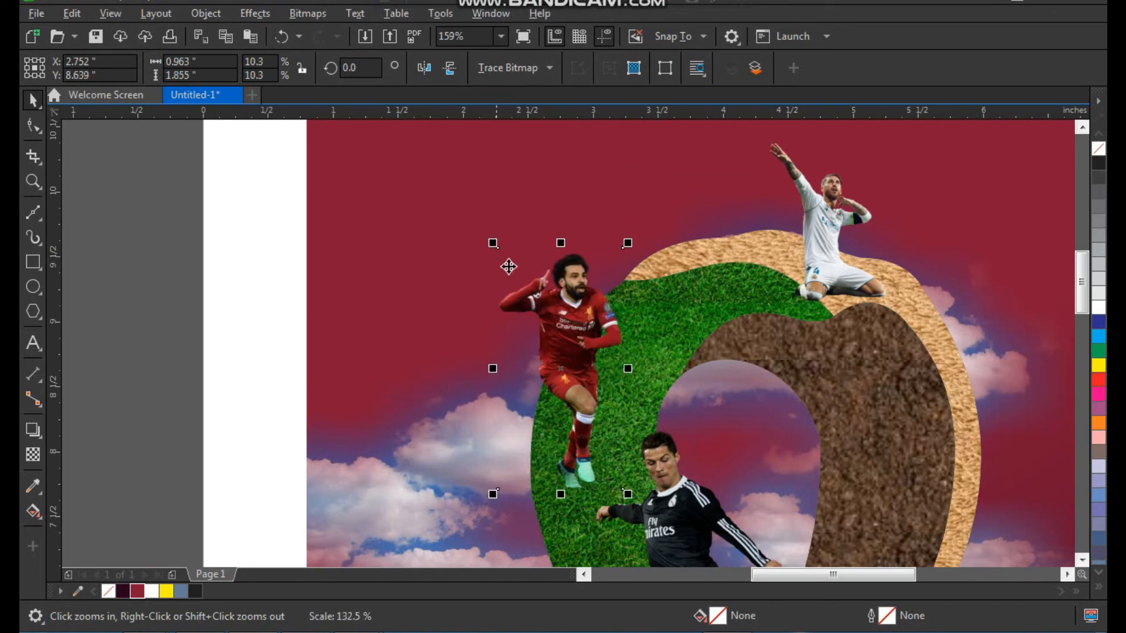
Place the blue-and-red-kit footballer on top of the emblem, between the running red-kit and kneeling white-kit footballers
scroll(434, 365, down, 4)
drag(283, 496, 503, 328)
scroll(503, 328, up, 4)
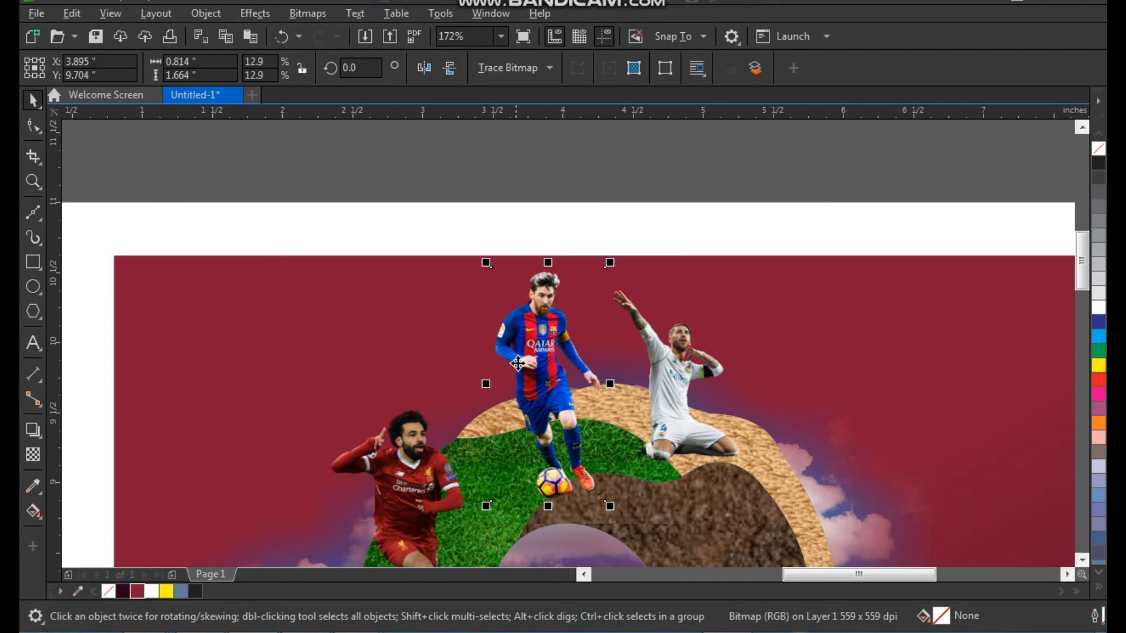
drag(546, 361, 512, 363)
scroll(395, 327, down, 2)
scroll(678, 340, down, 1)
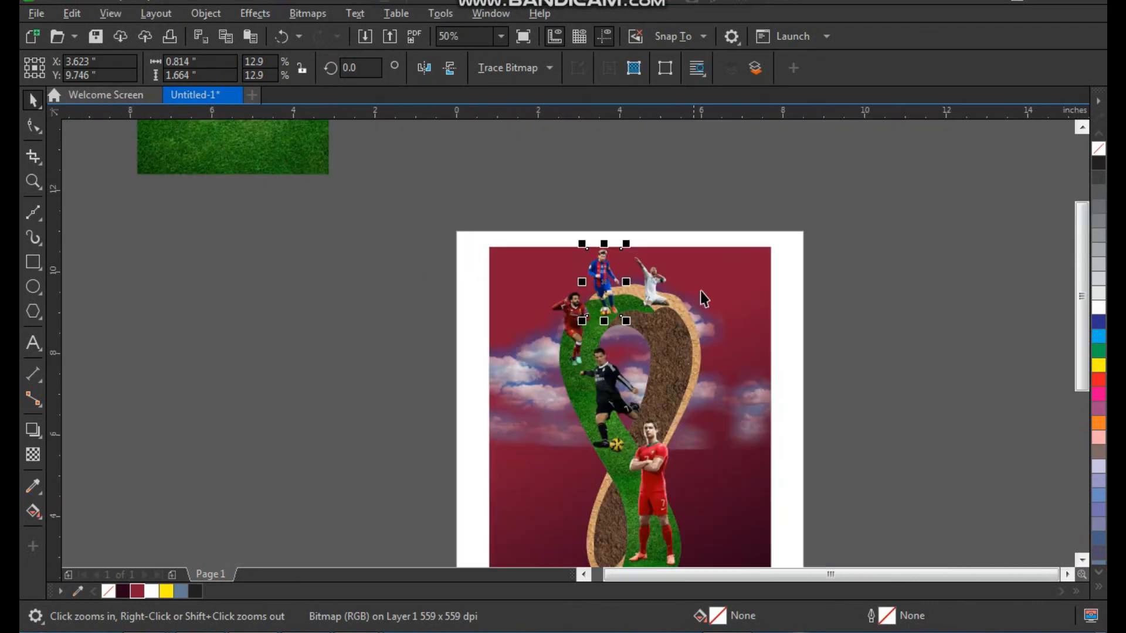
Extend the maroon gradient rectangle upward to a height of about 10.77 inches
click(712, 277)
scroll(598, 328, down, 1)
key(F2)
drag(519, 221, 712, 505)
key(ctrl+z)
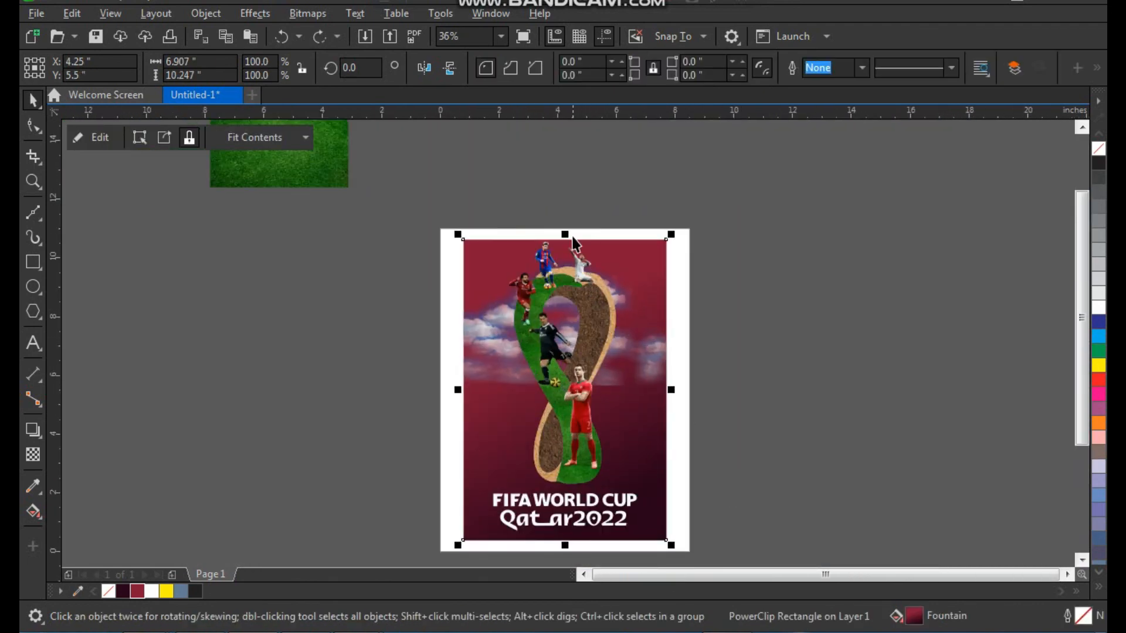
drag(566, 234, 565, 219)
Group all the poster artwork, scale it to about 5.72 by 8.91 inches and centre it on the page
click(689, 189)
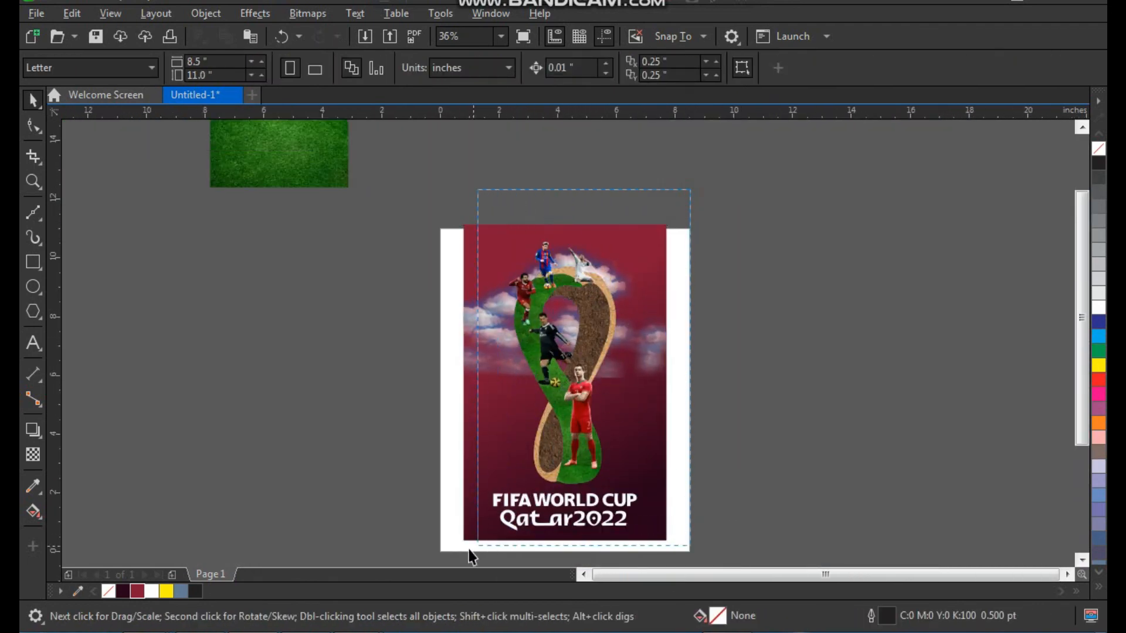
scroll(472, 556, down, 1)
click(630, 426)
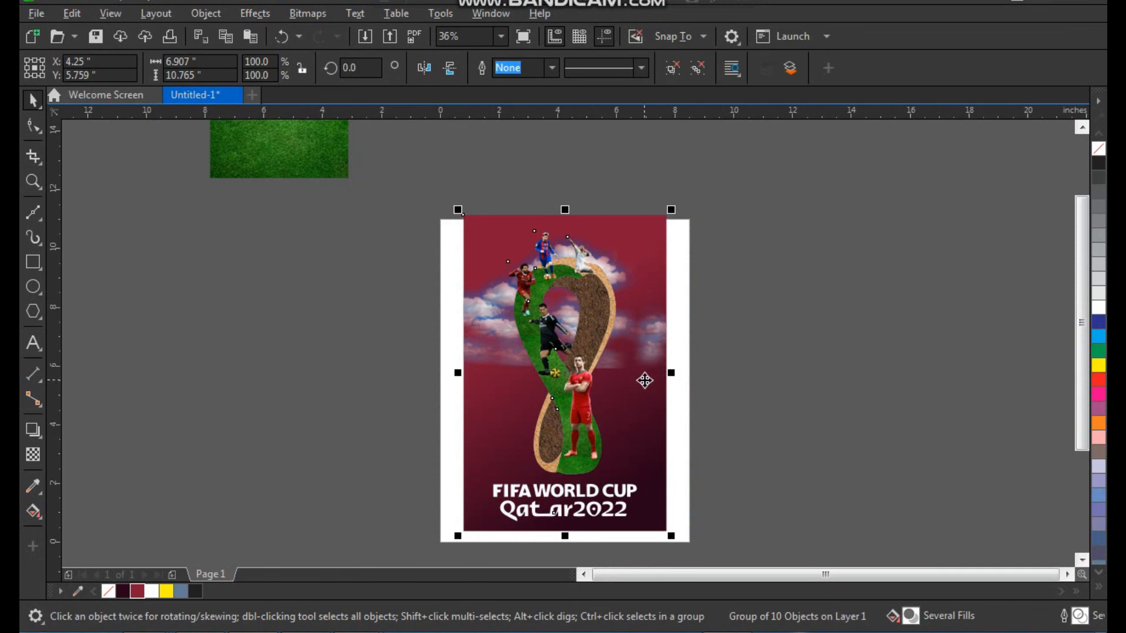
key(ctrl+z)
drag(673, 220, 670, 247)
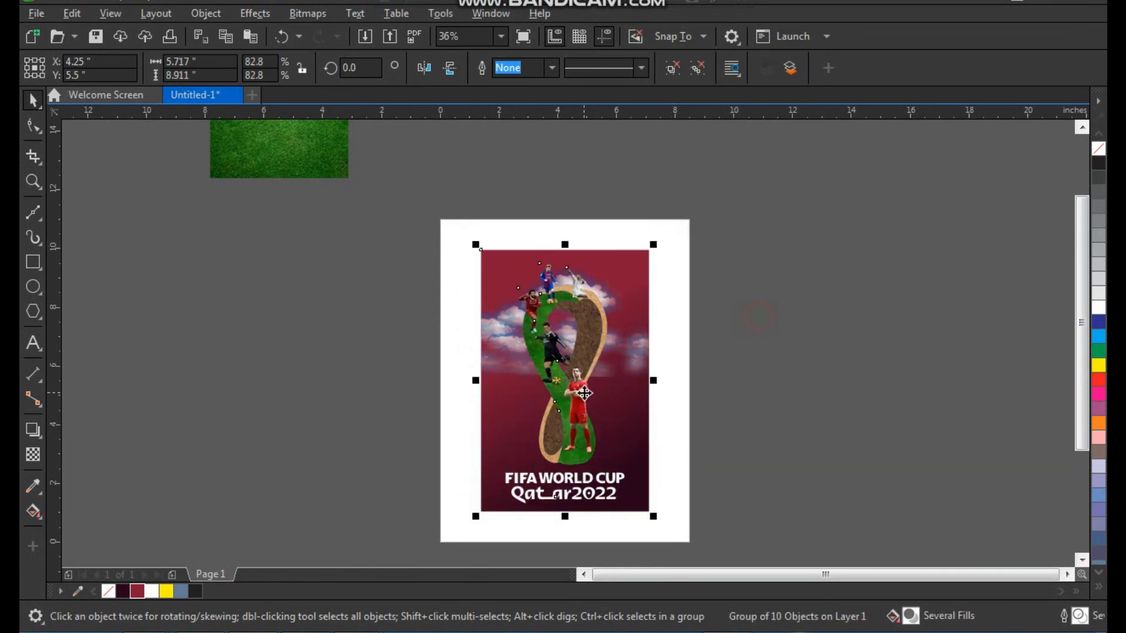
Ungroup the poster artwork
click(582, 392)
key(shift+F2)
click(837, 322)
click(650, 353)
key(F9)
click(639, 405)
key(ctrl+u)
click(825, 326)
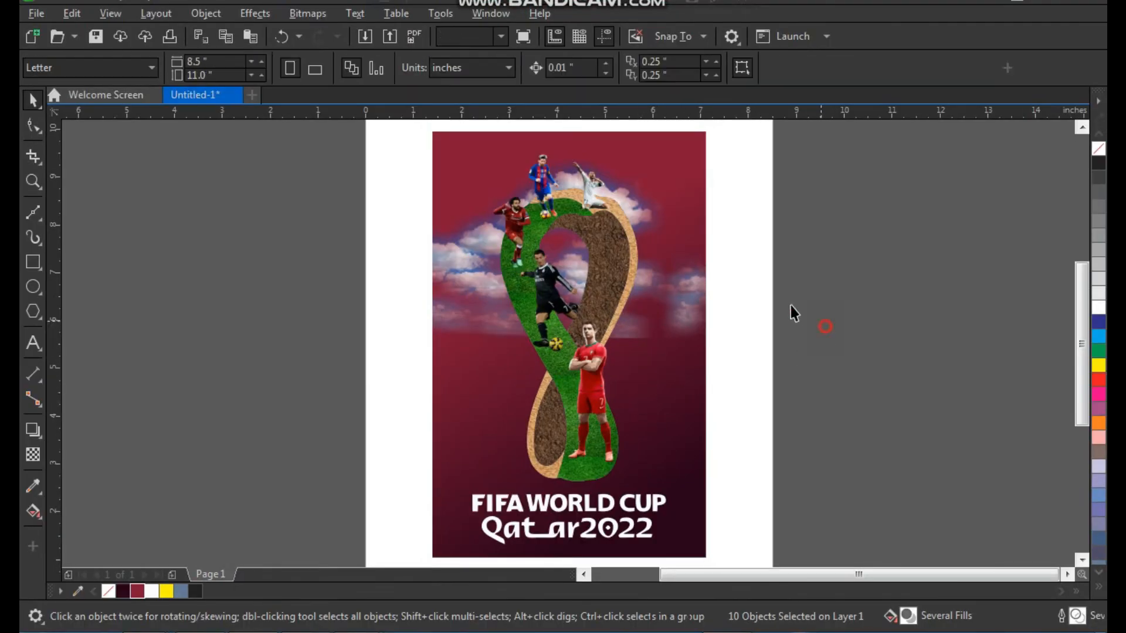
Enlarge the kneeling white-kit footballer further and shift him slightly left on the emblem's upper edge
scroll(640, 161, up, 4)
click(554, 364)
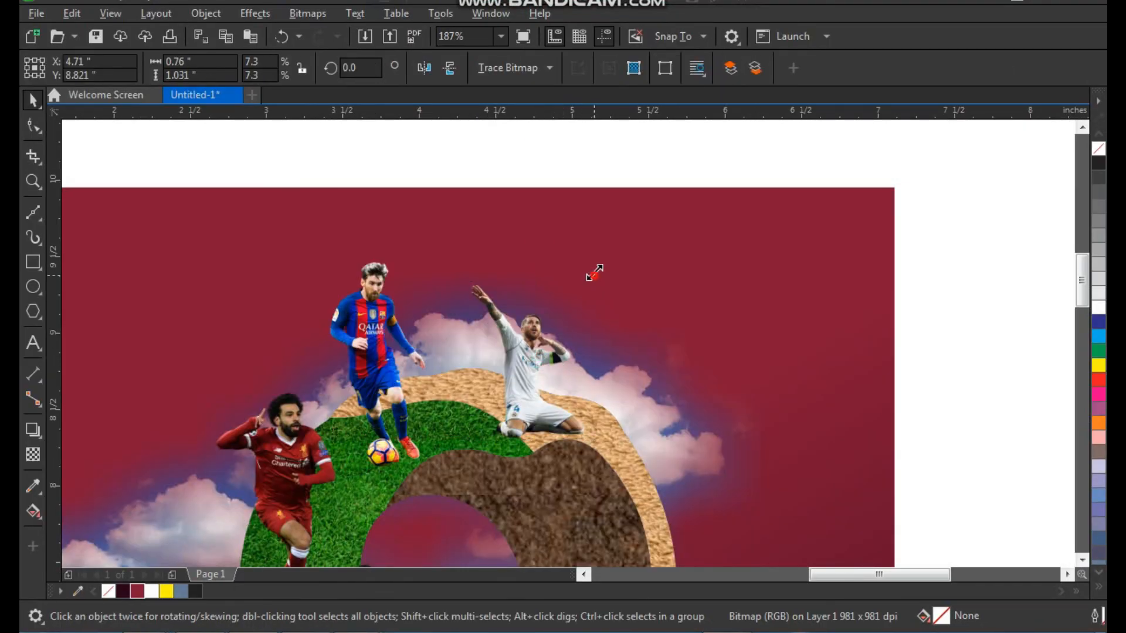
drag(594, 276, 636, 214)
drag(534, 324, 511, 331)
scroll(554, 333, down, 2)
click(787, 337)
Examine the finished poster's overall composition, from the footballers and clouds to the wordmark
click(634, 305)
key(F4)
click(828, 301)
key(F2)
drag(781, 282, 393, 565)
click(663, 332)
key(F4)
click(827, 307)
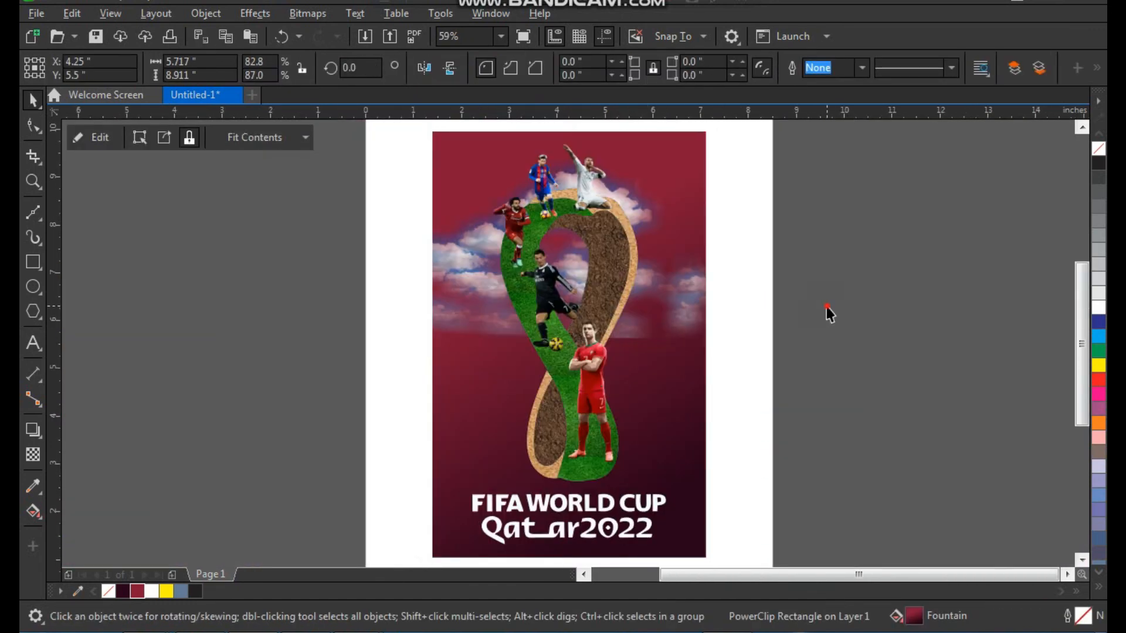
key(z)
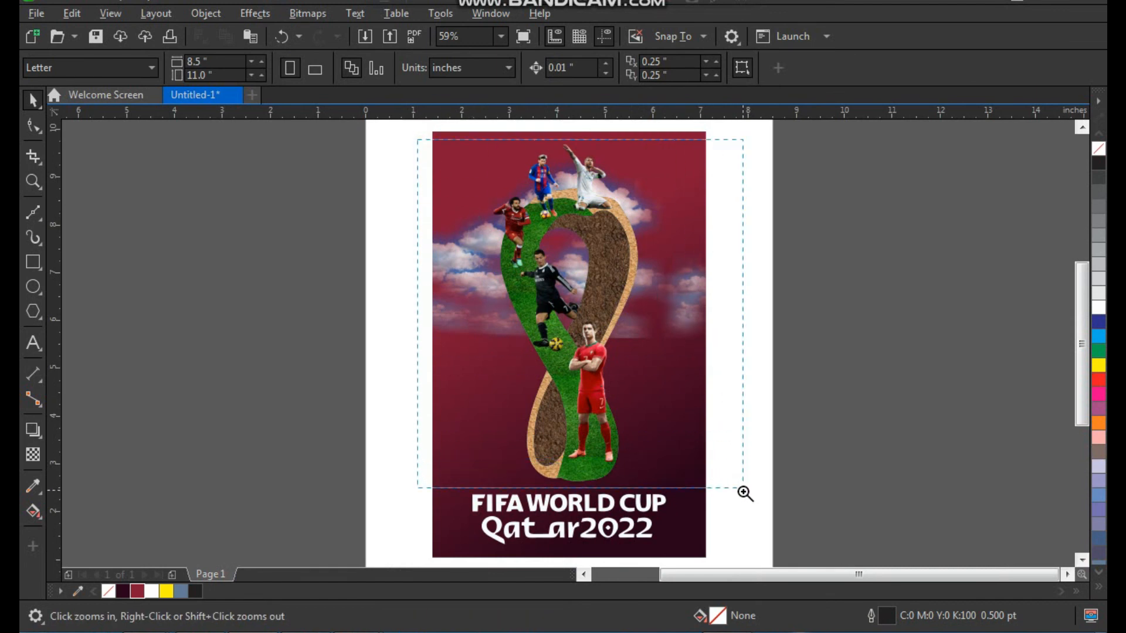
scroll(530, 291, down, 2)
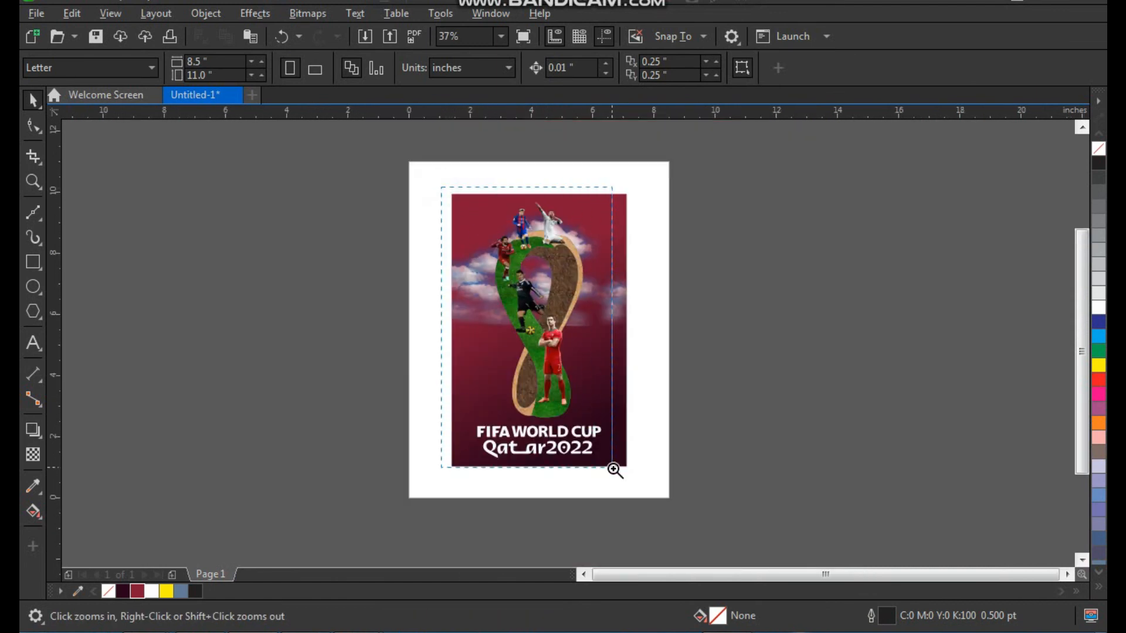
scroll(635, 478, up, 2)
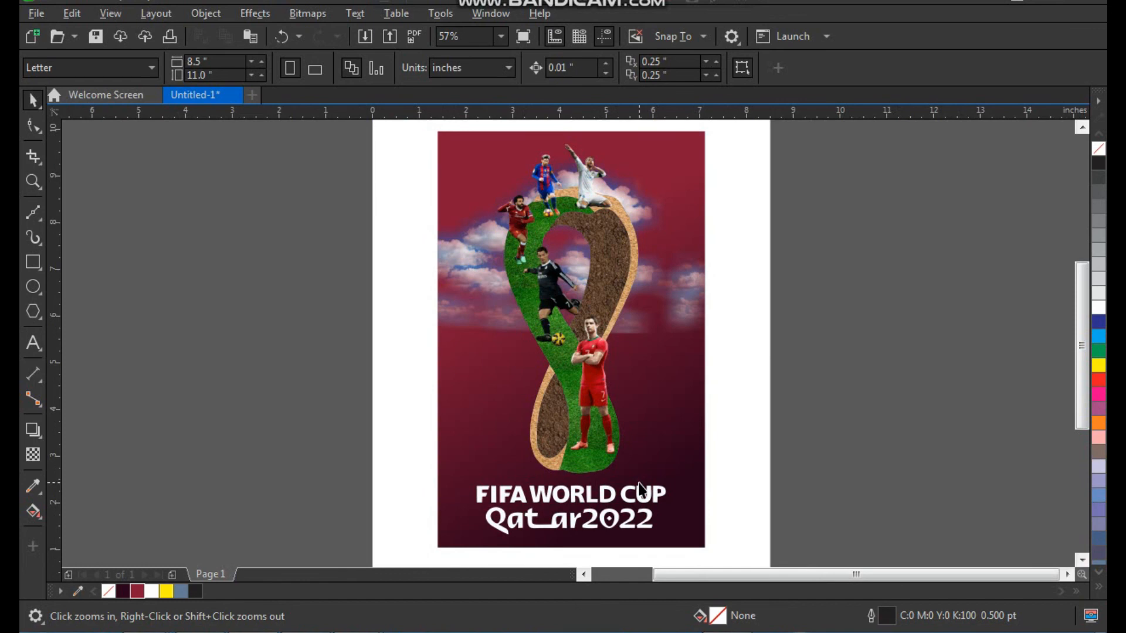
key(F9)
click(638, 491)
click(796, 386)
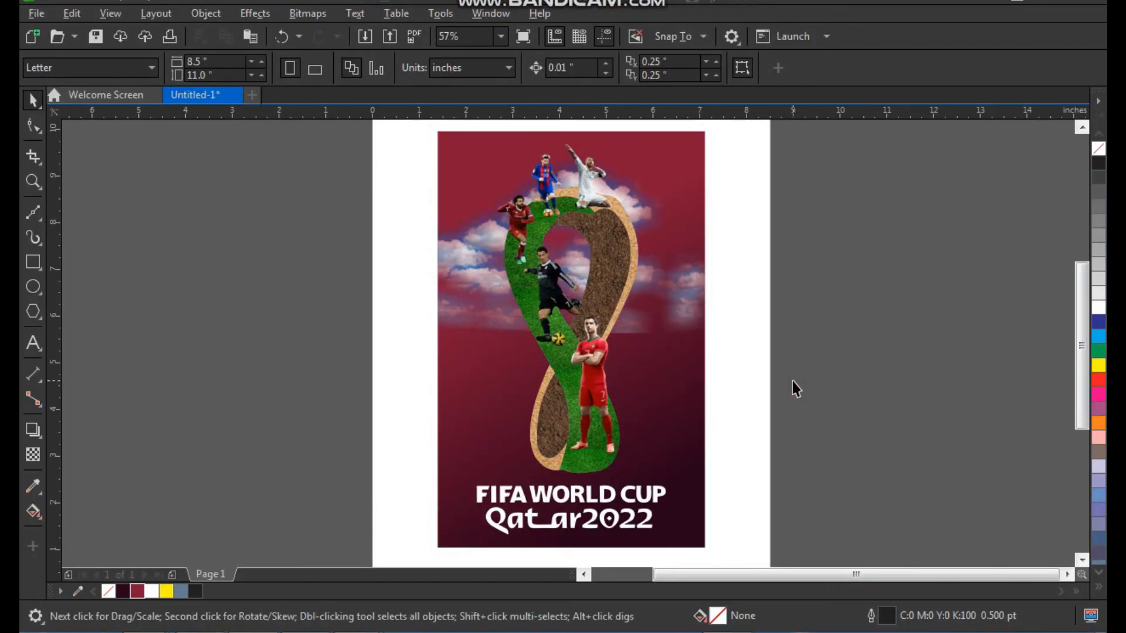